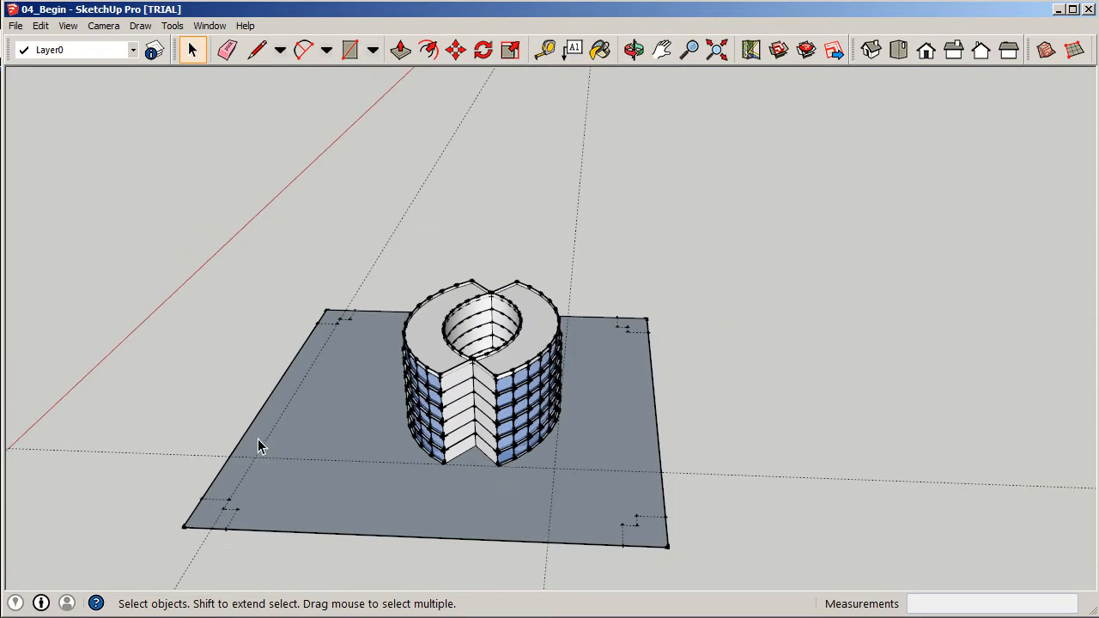
# - Trace the stepped guide outline at the front-left corner of the site plane with lines to split off a corner face
pyautogui.moveTo(468, 576); pyautogui.dragTo(420, 542, button='middle')
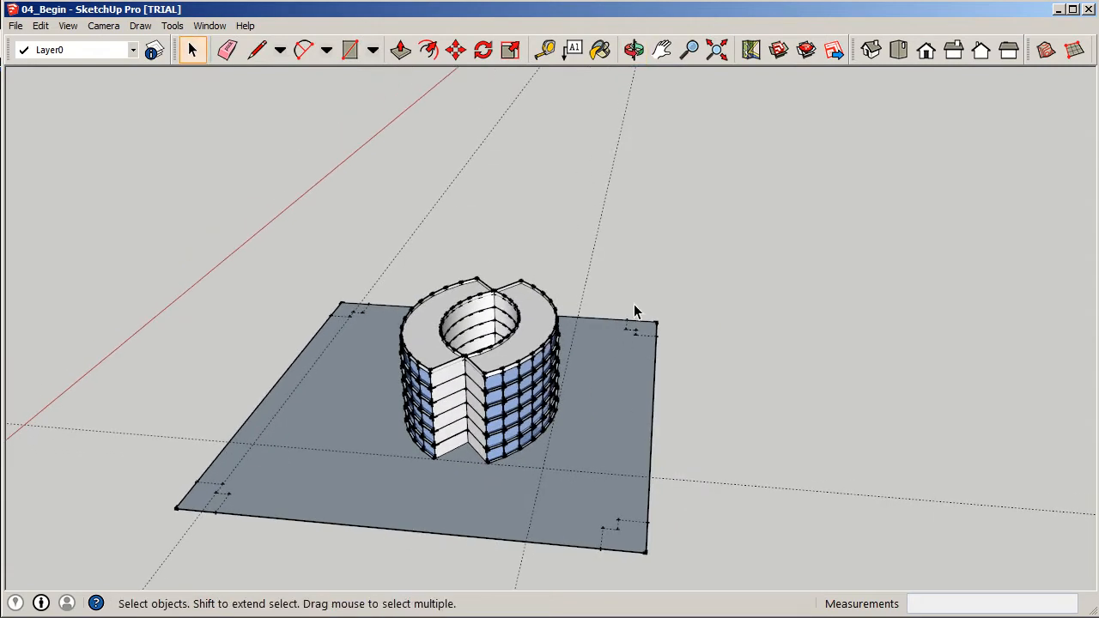
pyautogui.click(256, 50)
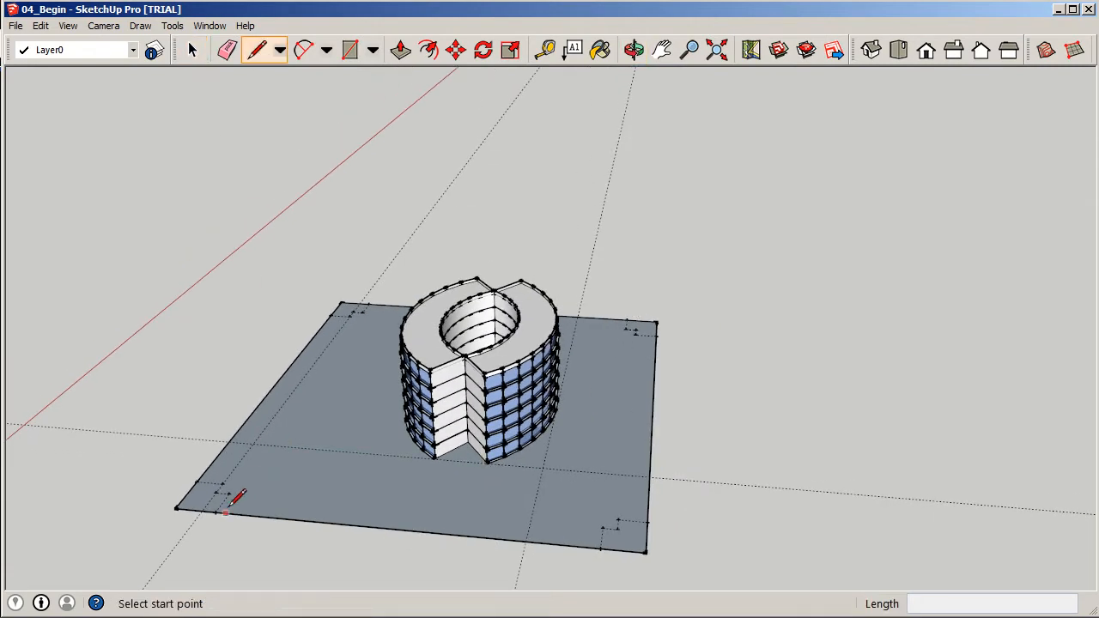
pyautogui.scroll(3, 201, 476)
pyautogui.click(199, 475)
pyautogui.write("10'")
pyautogui.click(267, 504)
pyautogui.click(241, 544)
pyautogui.scroll(-3, 277, 520)
pyautogui.scroll(-1, 237, 397)
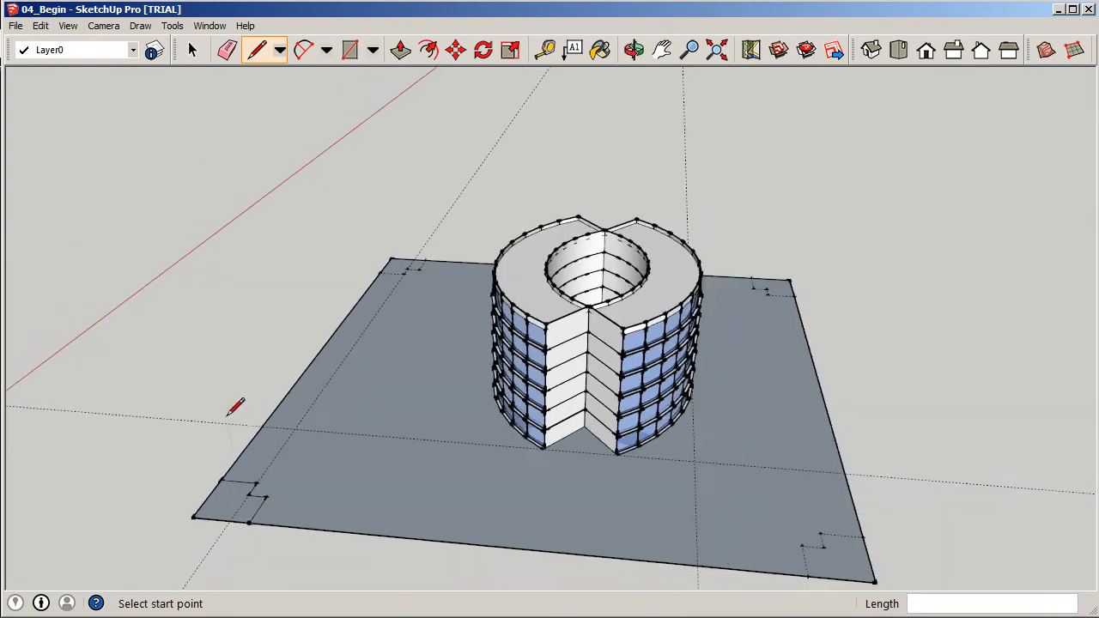
pyautogui.click(192, 50)
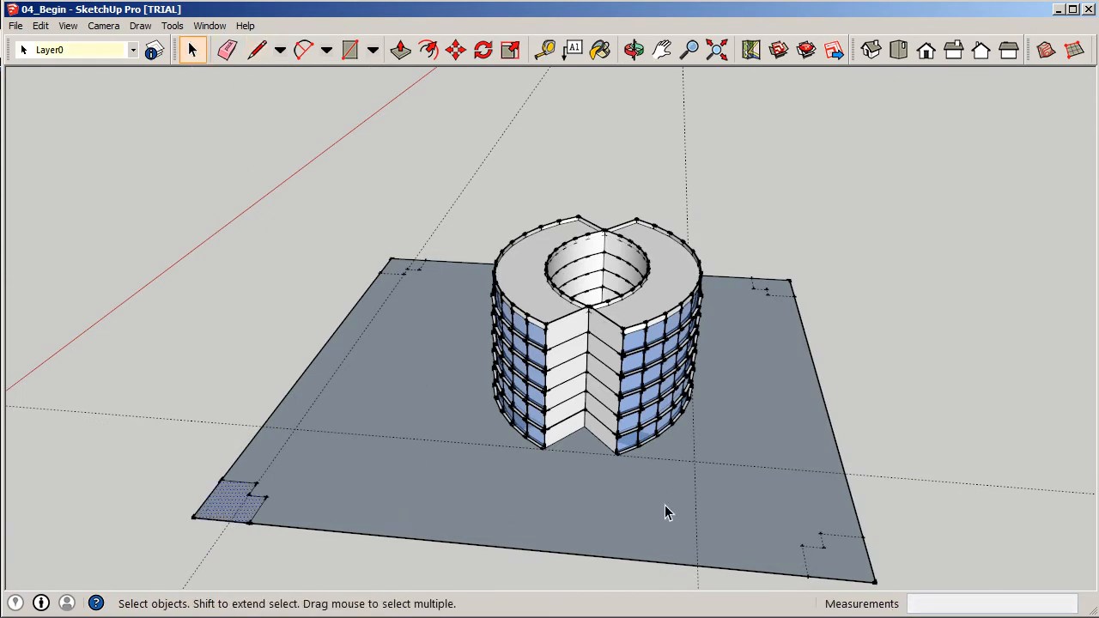
# - Trace the stepped guide outline at the front-right corner of the site plane with the Line tool
pyautogui.click(256, 50)
pyautogui.scroll(2, 846, 544)
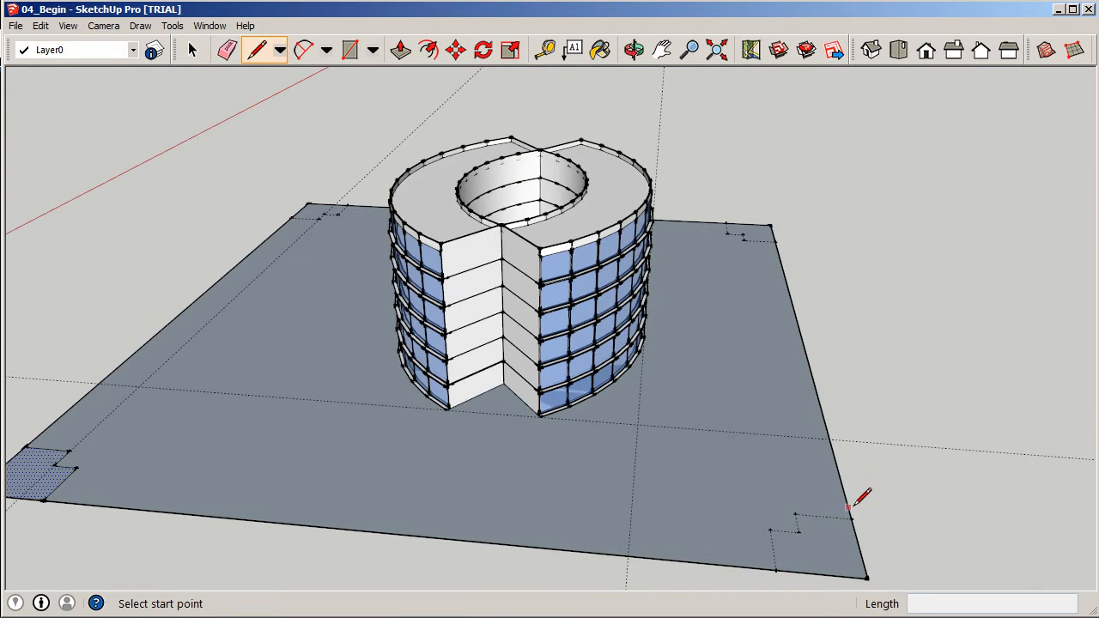
pyautogui.click(850, 518)
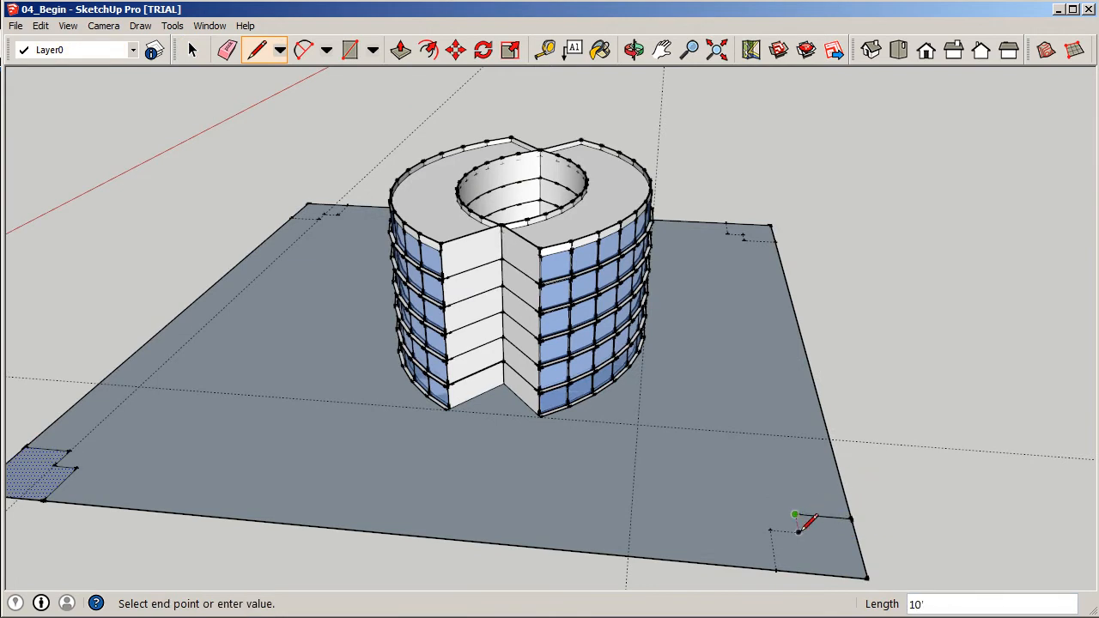
pyautogui.click(783, 562)
# - Trace the stepped guide outline at the rear-right corner of the site plane with lines
pyautogui.moveTo(786, 560); pyautogui.dragTo(616, 442, button='middle')
pyautogui.scroll(3, 823, 285)
pyautogui.click(824, 280)
pyautogui.click(823, 317)
pyautogui.click(814, 330)
pyautogui.click(863, 347)
pyautogui.scroll(-5, 889, 378)
# - Trace the stepped guide outline at the rear-left corner of the site plane with lines
pyautogui.moveTo(888, 378); pyautogui.dragTo(874, 450, button='middle')
pyautogui.scroll(6, 418, 218)
pyautogui.scroll(2, 417, 218)
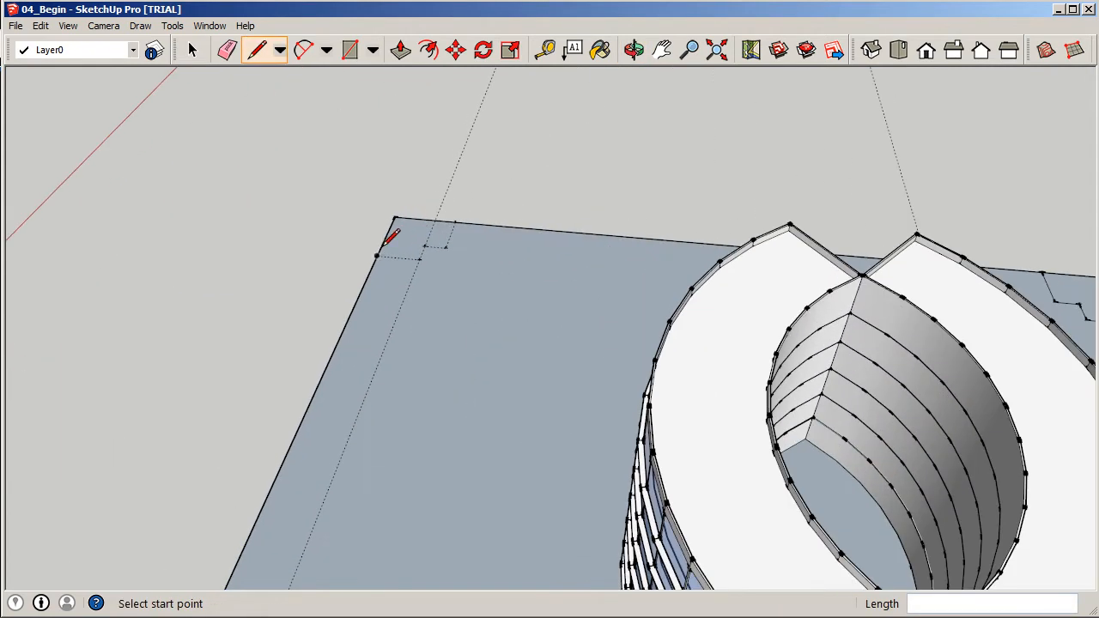
pyautogui.click(378, 256)
pyautogui.click(420, 258)
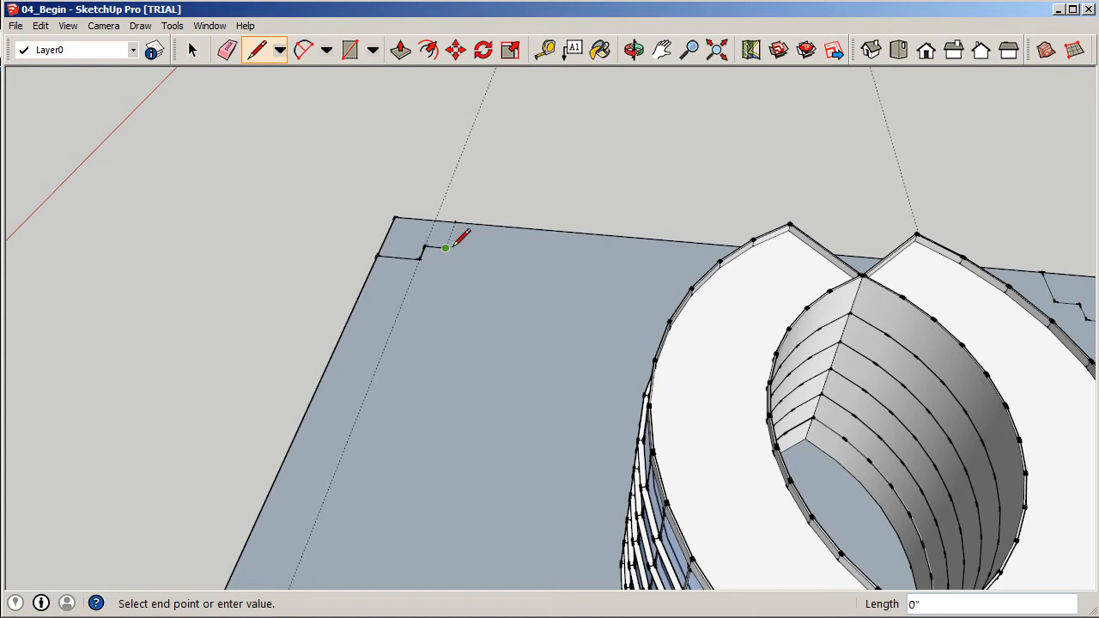
pyautogui.click(455, 223)
pyautogui.press('space')
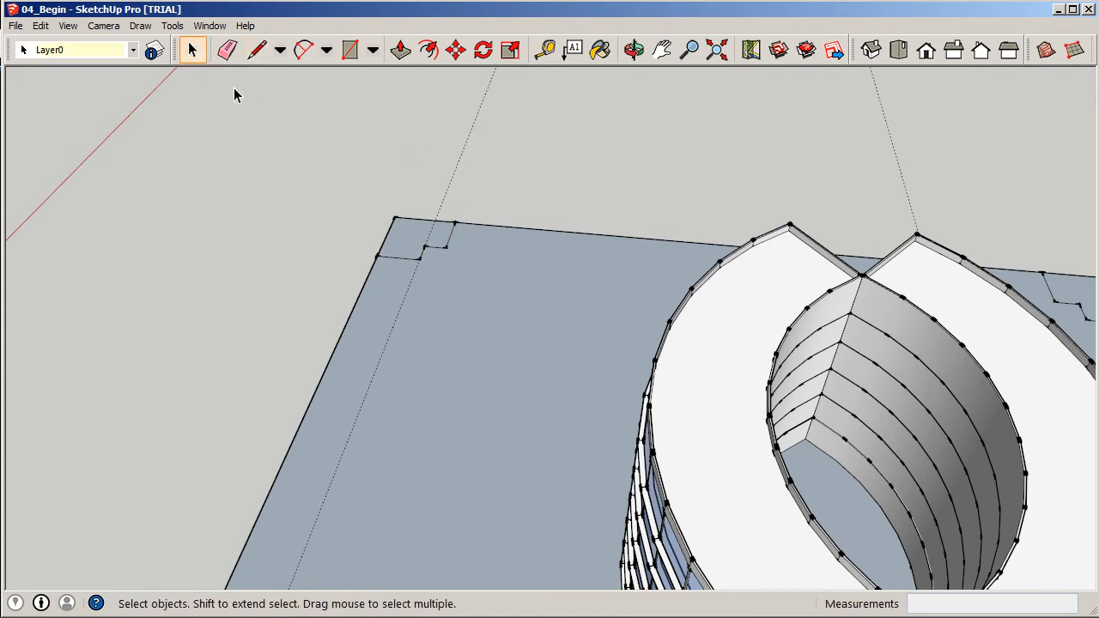
# - Draw a 270' line along the front of the site, connecting the inner points of the two front corner outlines
pyautogui.scroll(-2, 408, 243)
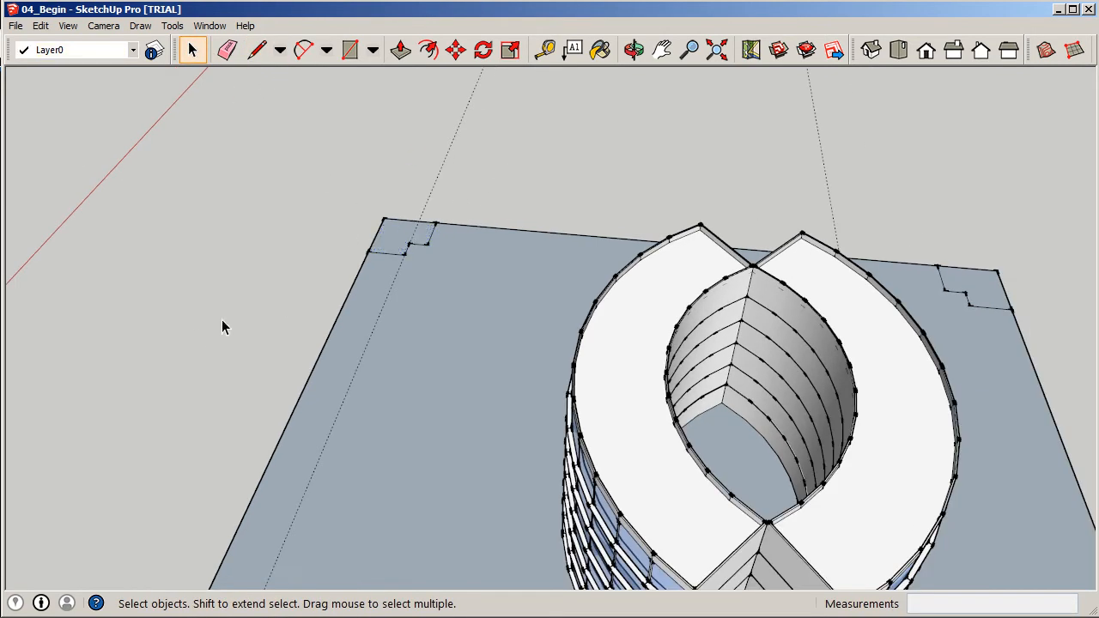
pyautogui.scroll(-5, 195, 337)
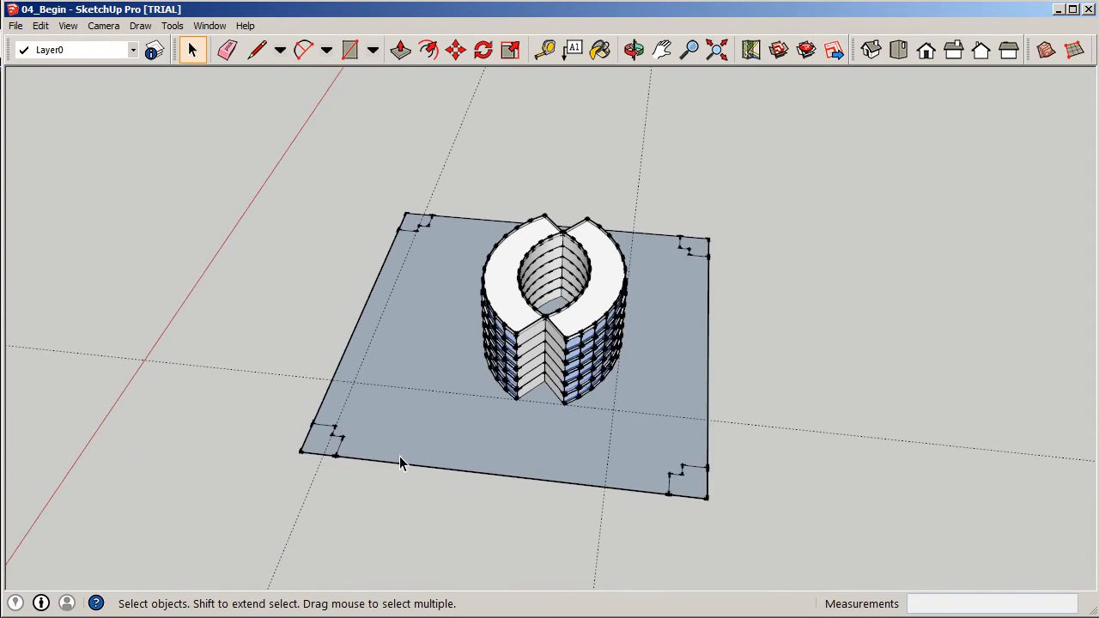
pyautogui.click(257, 50)
pyautogui.scroll(2, 388, 443)
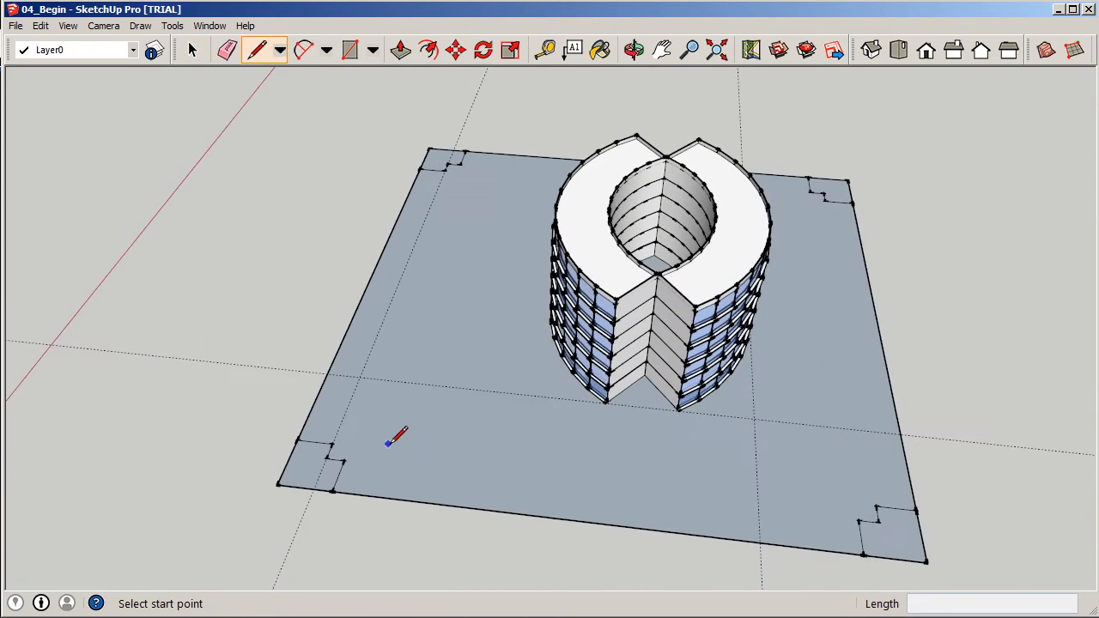
pyautogui.click(343, 462)
pyautogui.write("270'")
pyautogui.press('Return')
# - Draw 270' lines along the left, right and rear sides of the site, connecting the remaining stepped corner outlines
pyautogui.scroll(-3, 719, 536)
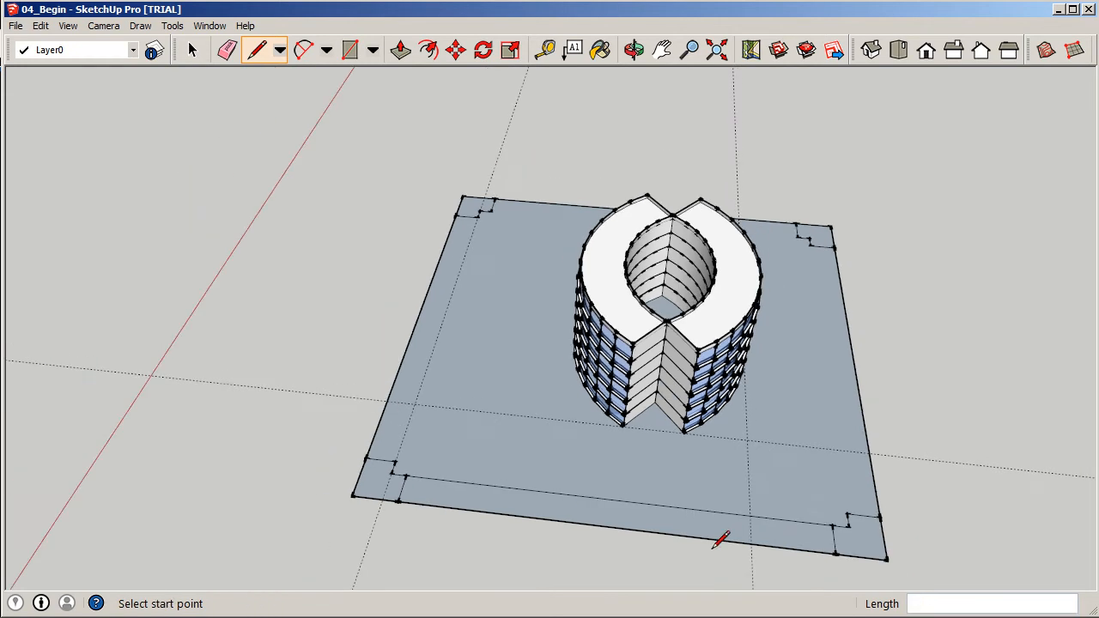
pyautogui.click(478, 217)
pyautogui.write("270'")
pyautogui.press('Return')
pyautogui.click(811, 246)
pyautogui.write("270'")
pyautogui.press('Return')
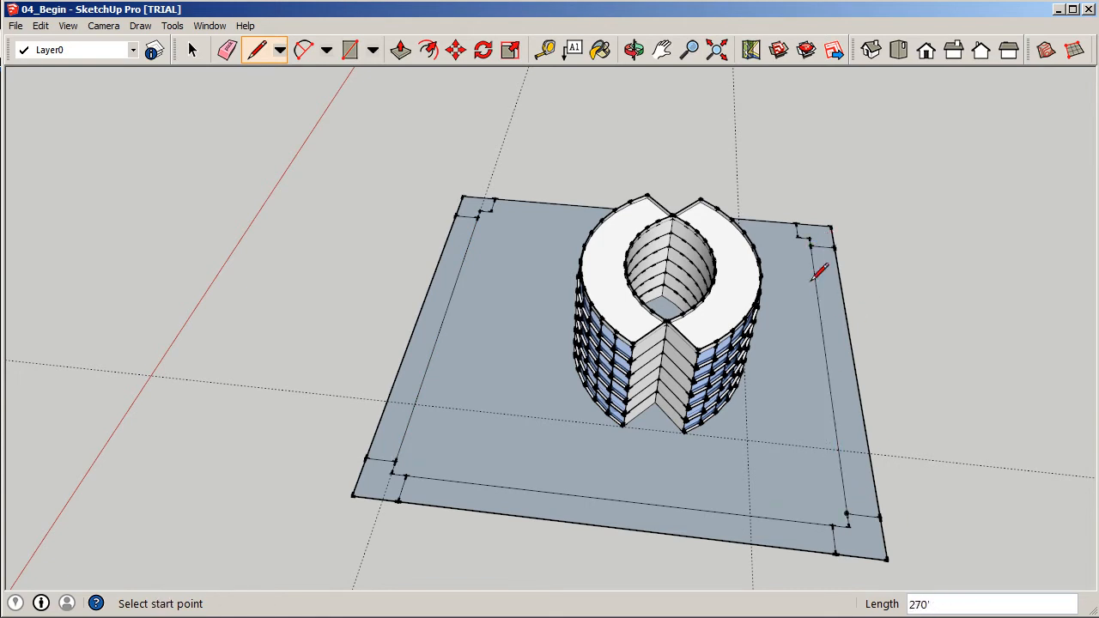
pyautogui.click(798, 237)
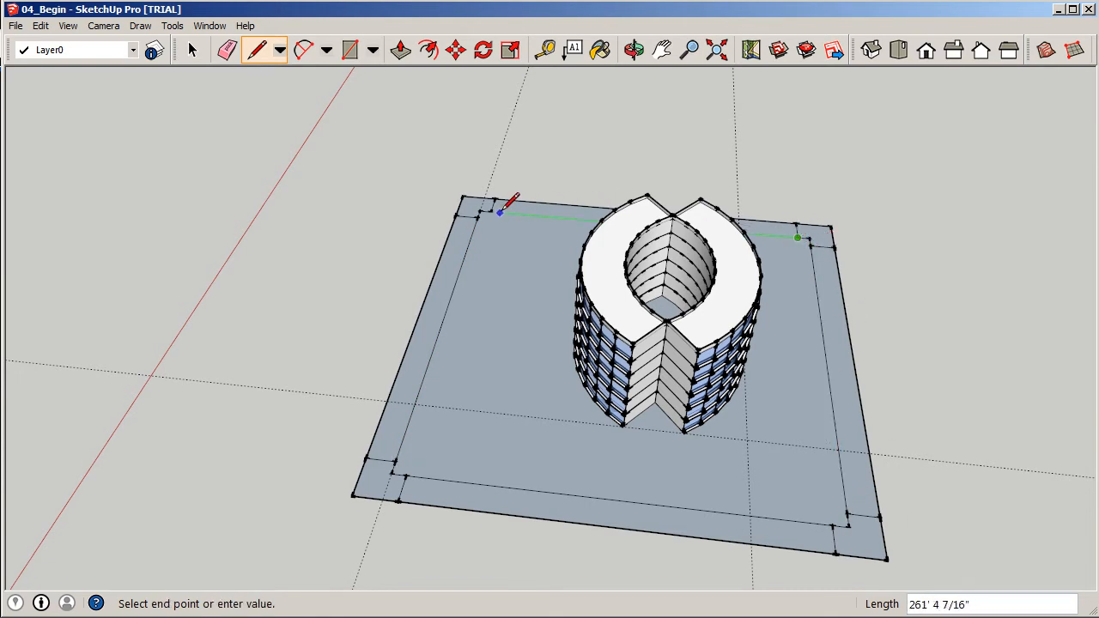
pyautogui.click(495, 207)
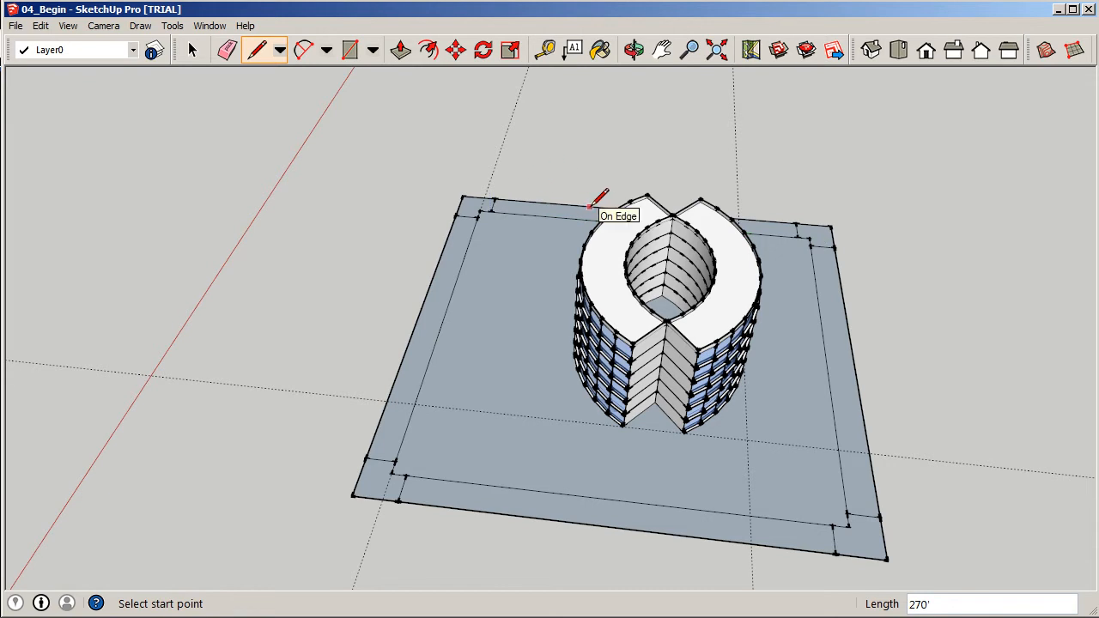
# - Draw an inner square with 270' sides just inside the border strips, aligning its corners with the ends of the border lines
pyautogui.moveTo(314, 295)
pyautogui.mouseDown(button='middle')
pyautogui.moveTo(556, 306)
pyautogui.moveTo(429, 302)
pyautogui.moveTo(584, 150)
pyautogui.mouseUp(button='middle')
pyautogui.scroll(2, 311, 413)
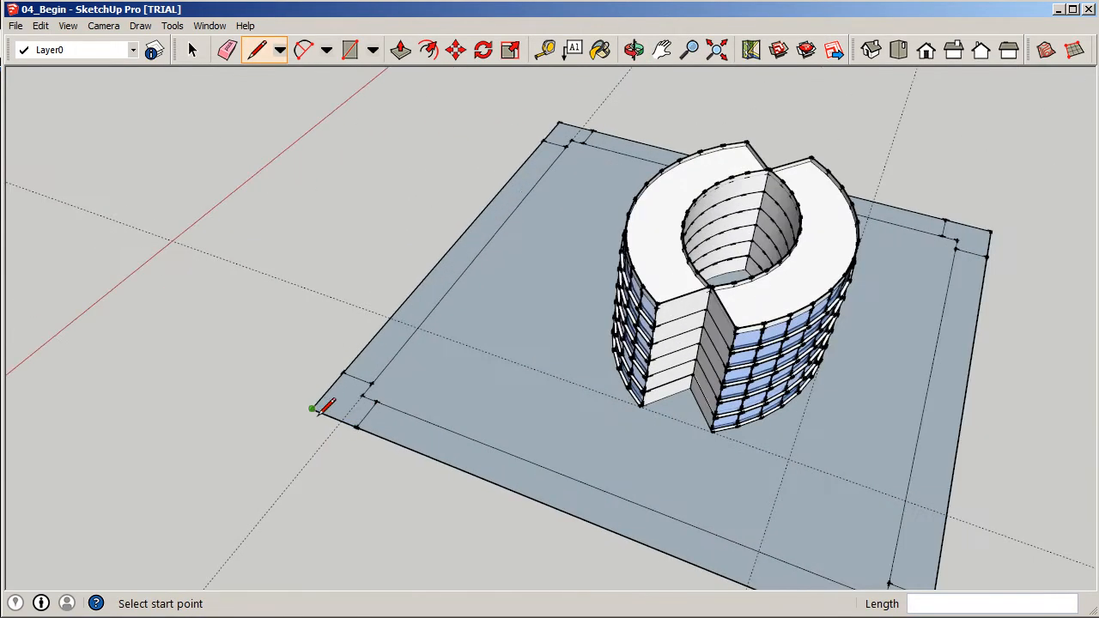
pyautogui.scroll(2, 376, 401)
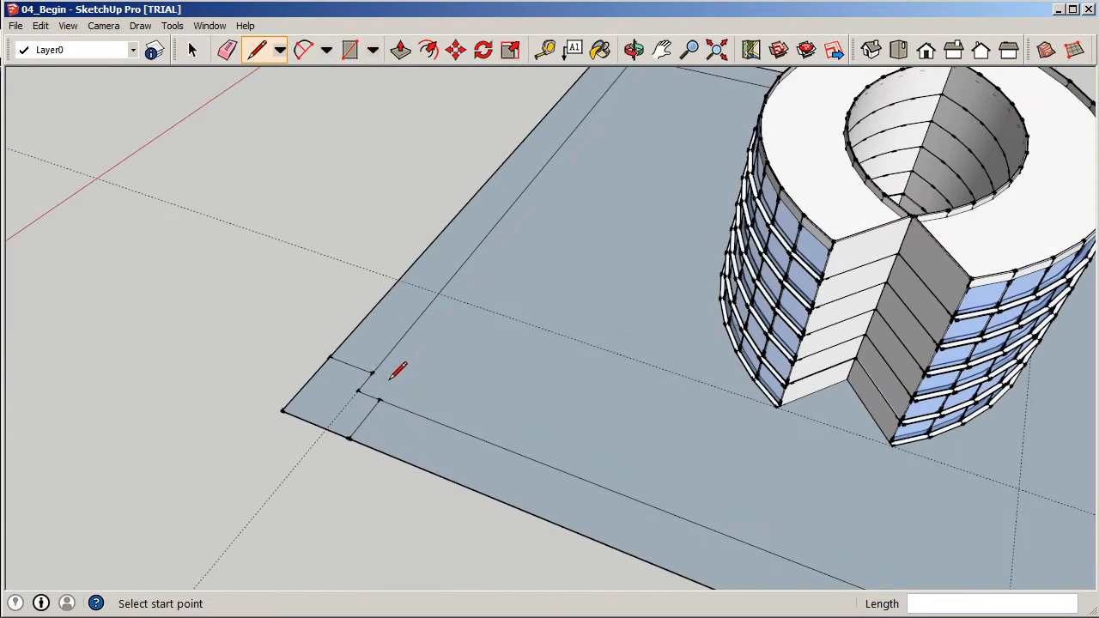
pyautogui.click(400, 380)
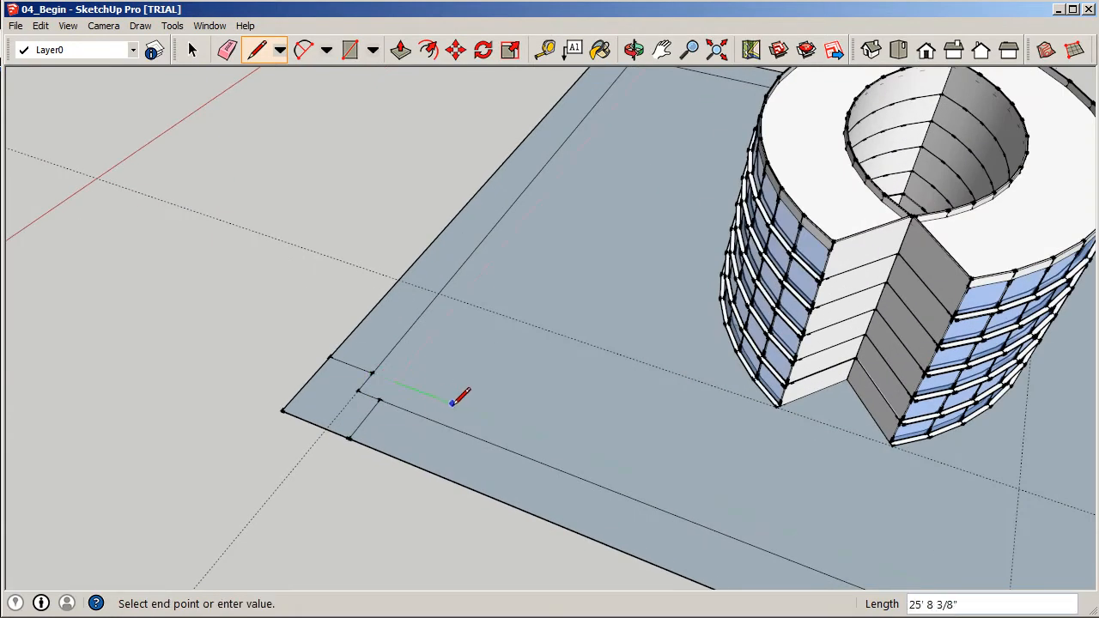
pyautogui.scroll(-2, 356, 354)
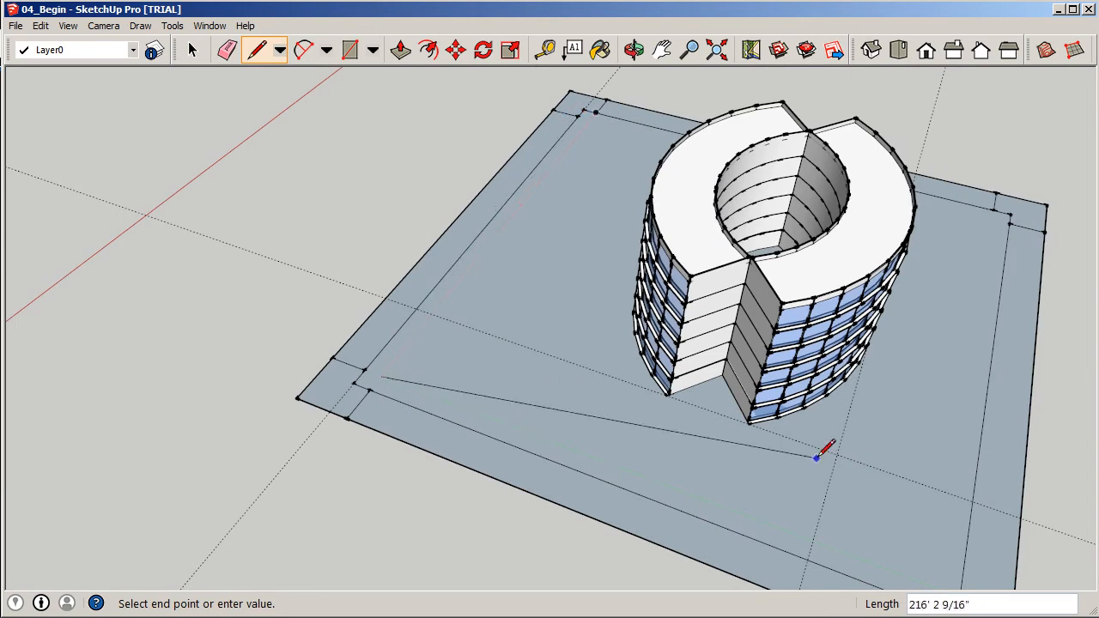
pyautogui.scroll(-1, 201, 309)
pyautogui.click(764, 526)
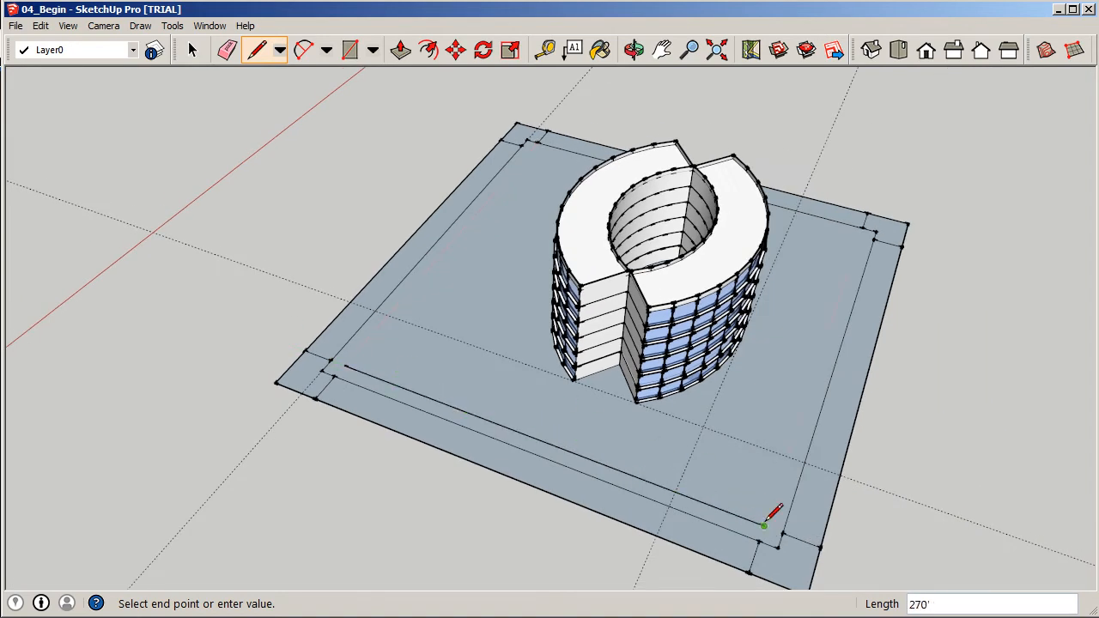
pyautogui.click(859, 235)
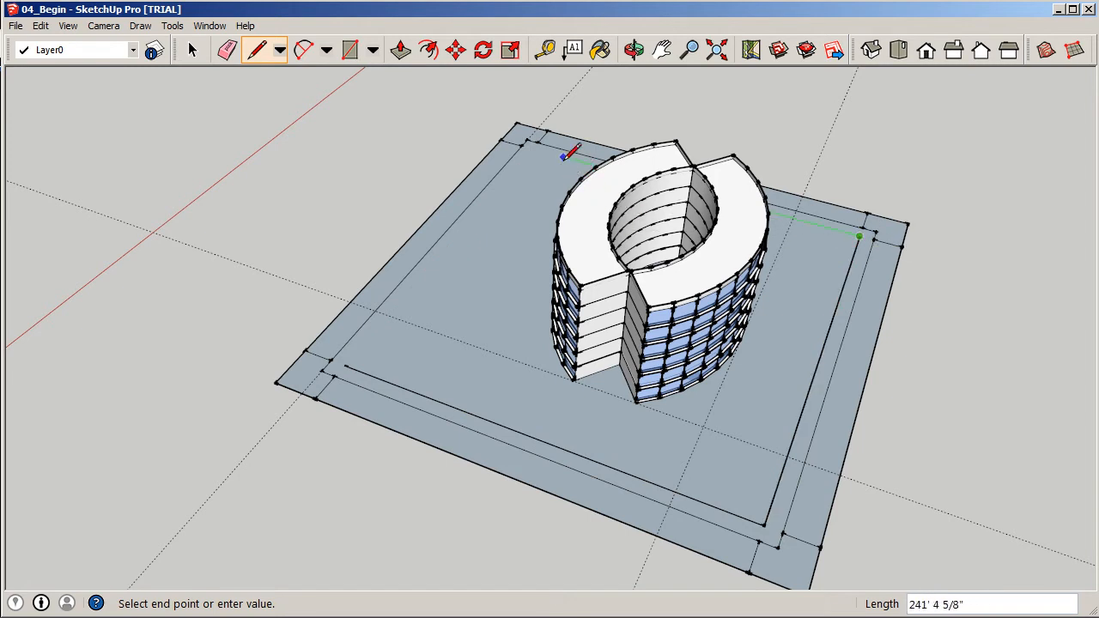
pyautogui.click(533, 148)
pyautogui.click(346, 366)
pyautogui.click(192, 50)
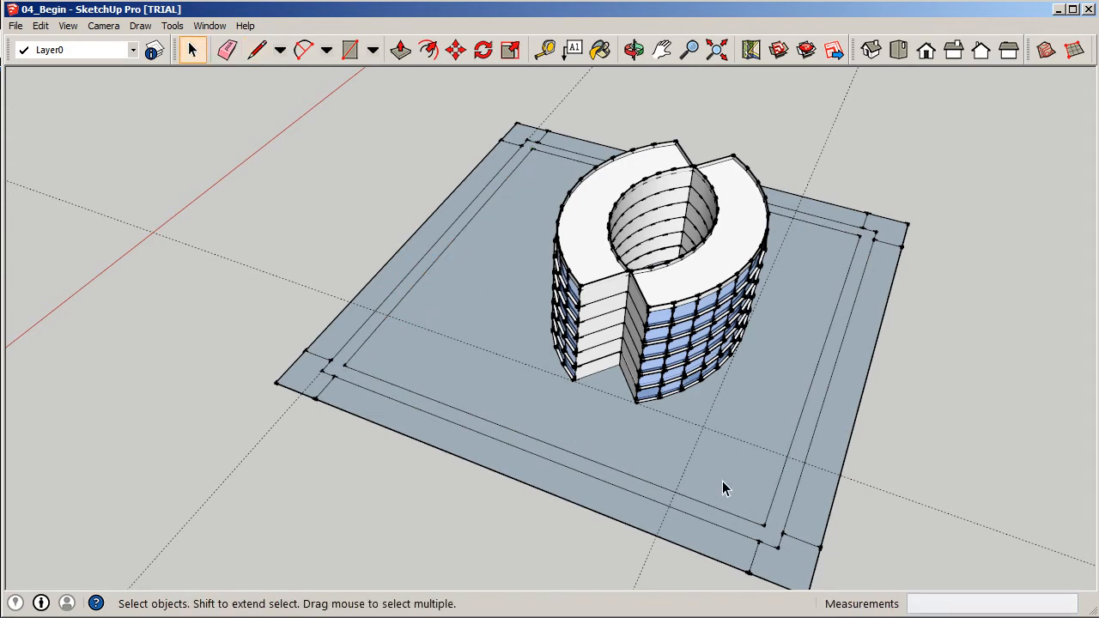
# - Examine the corner faces, border strips and inner square around the building, selecting the front-left corner face
pyautogui.moveTo(376, 331); pyautogui.dragTo(504, 339, button='middle')
pyautogui.scroll(2, 570, 467)
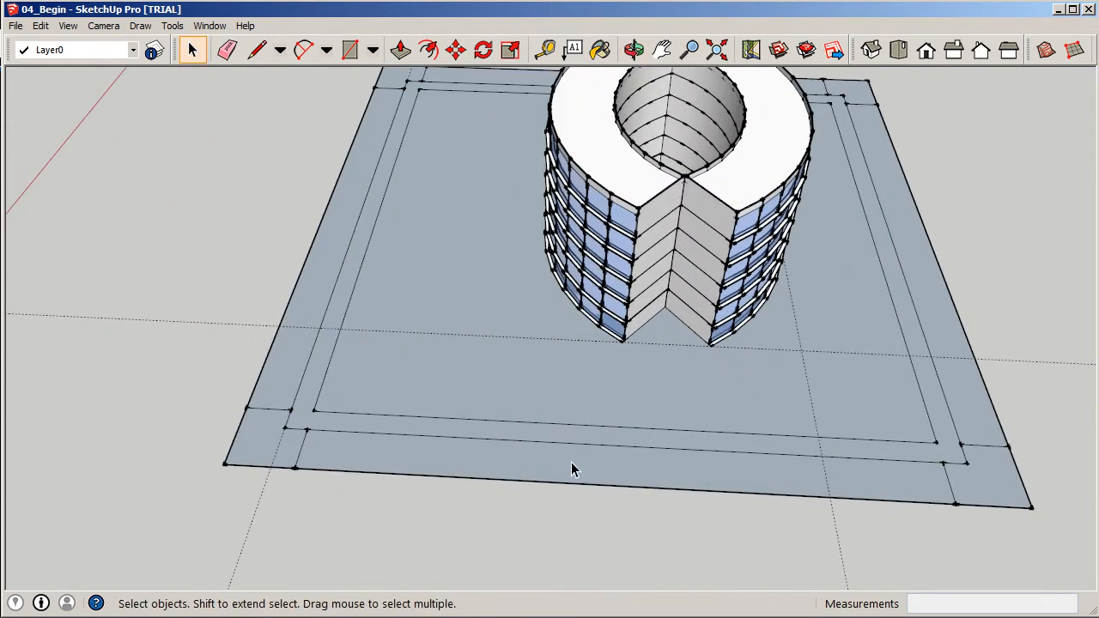
pyautogui.scroll(-1, 212, 417)
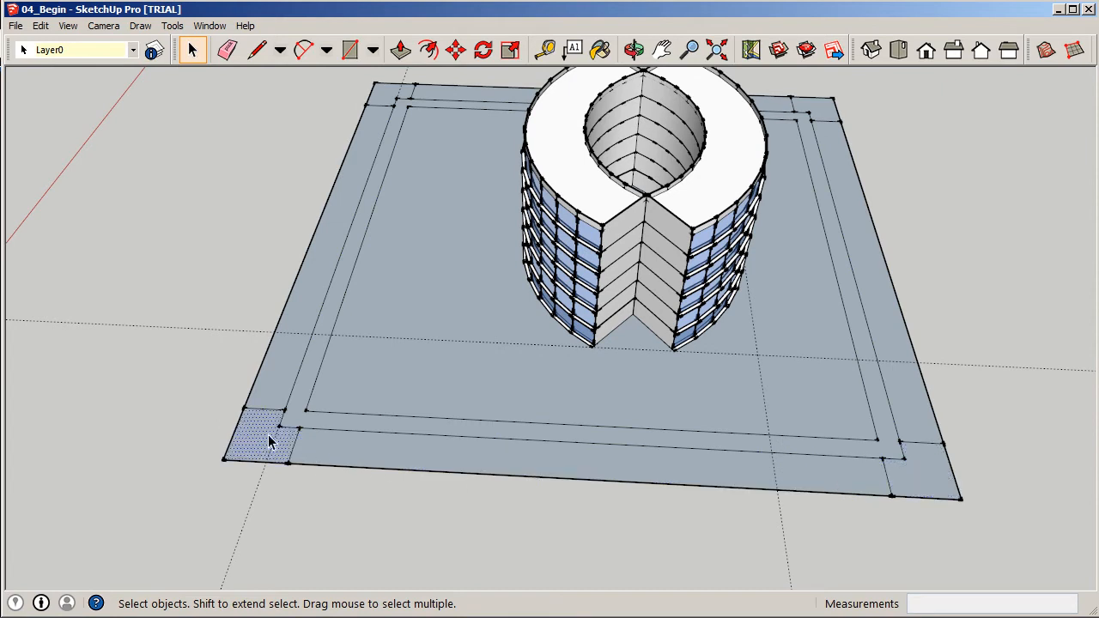
pyautogui.scroll(-1, 212, 527)
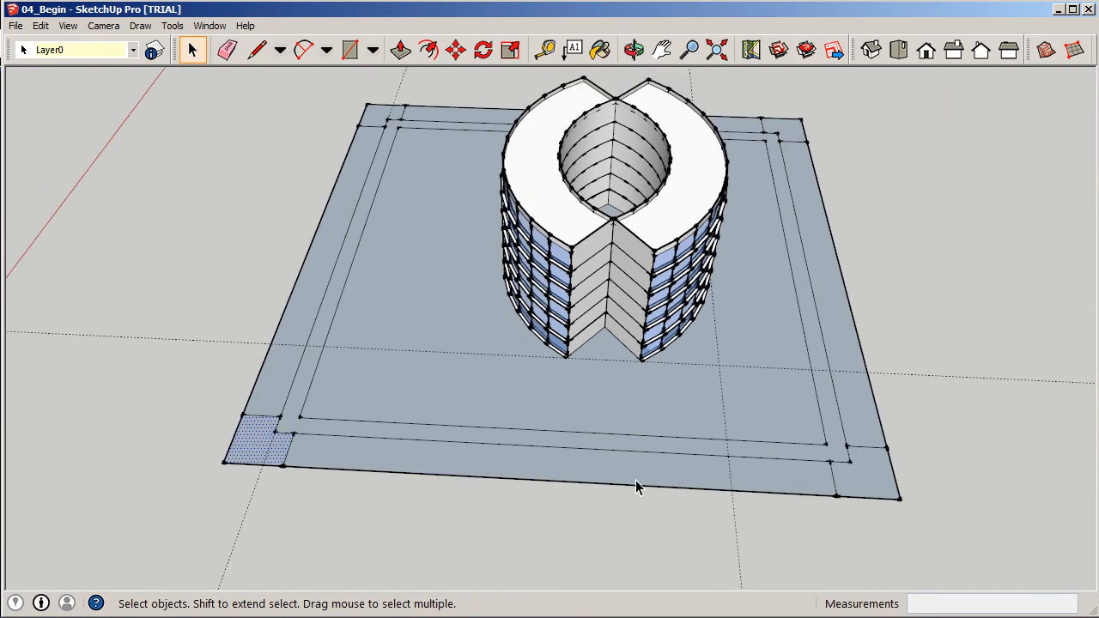
pyautogui.moveTo(648, 486); pyautogui.dragTo(535, 454, button='middle')
pyautogui.scroll(3, 566, 370)
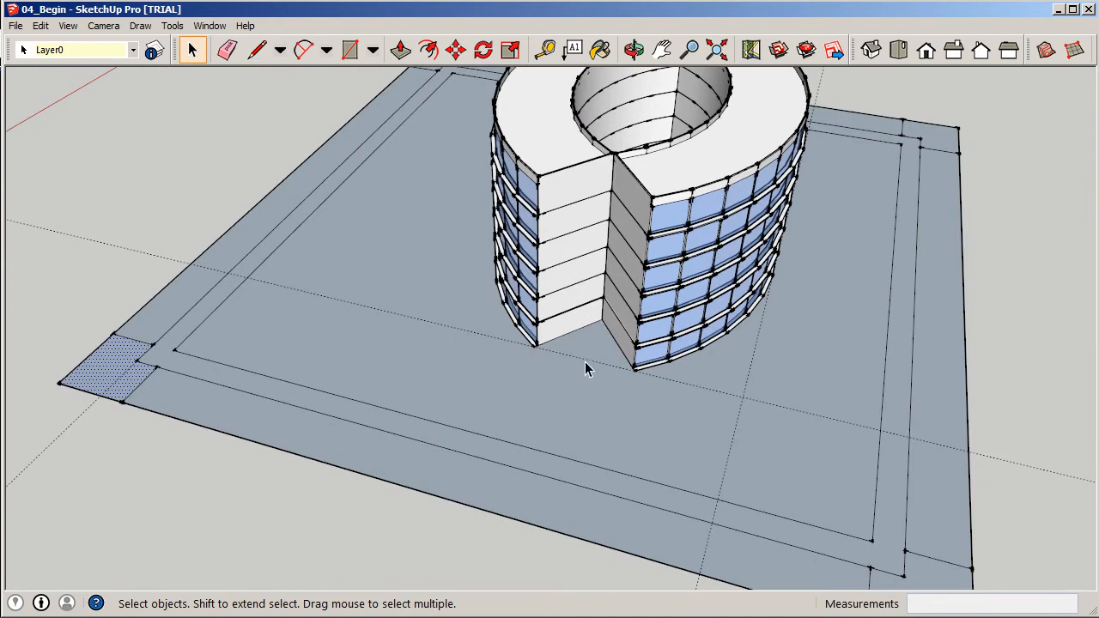
pyautogui.scroll(-2, 401, 343)
pyautogui.moveTo(427, 364); pyautogui.dragTo(494, 353, button='middle')
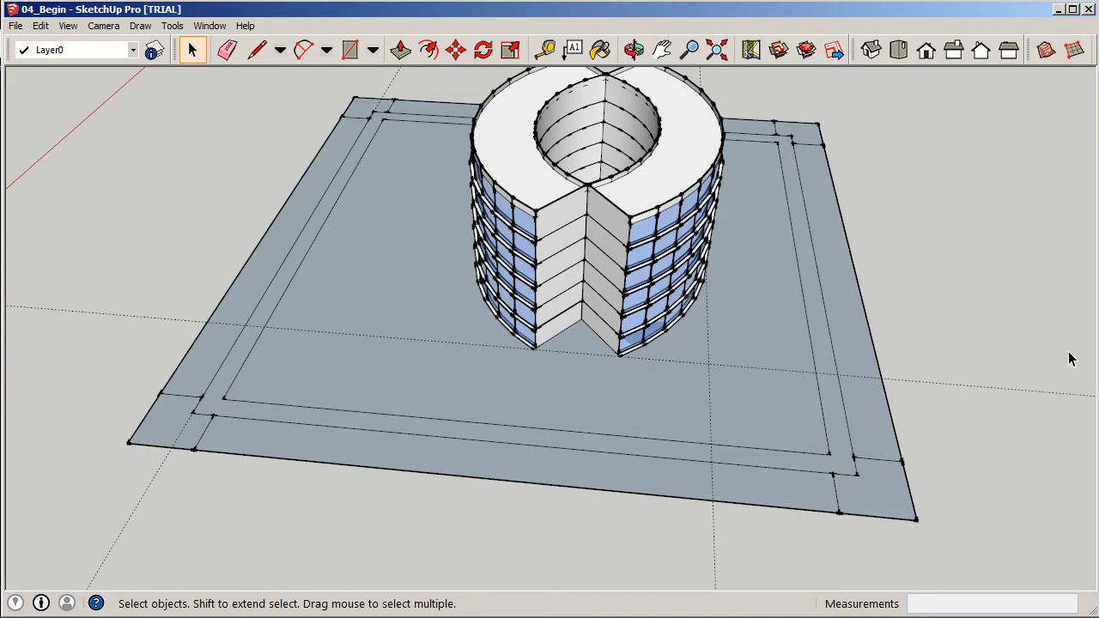
pyautogui.moveTo(683, 408); pyautogui.dragTo(601, 373, button='middle')
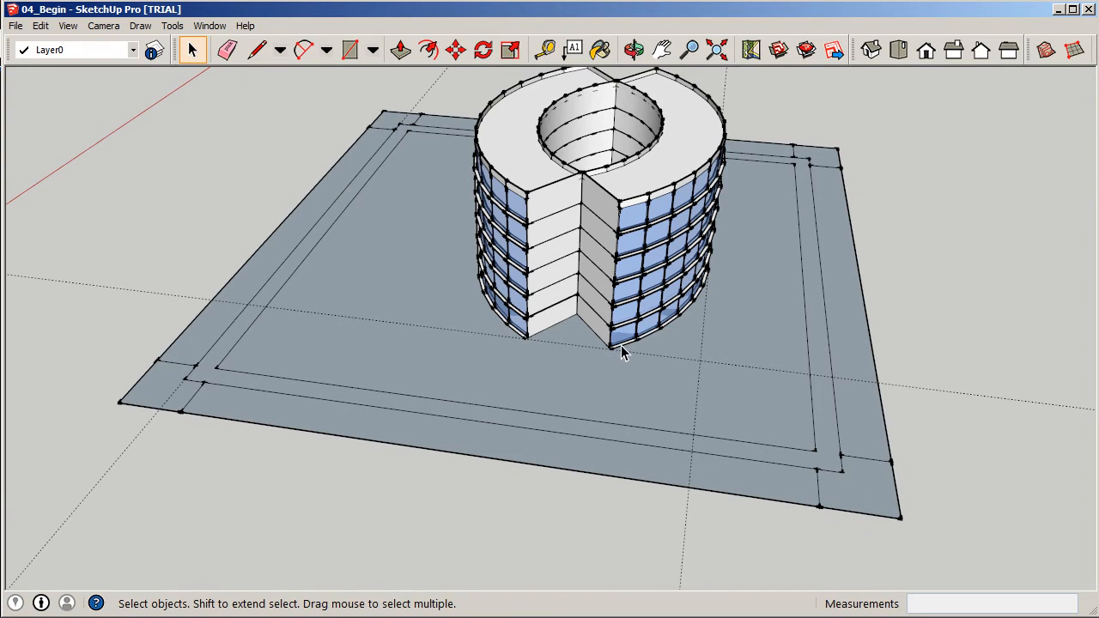
# - Measure along the inner square's front edge from its right corner to the point aligned with the building's front-right corner
pyautogui.click(545, 49)
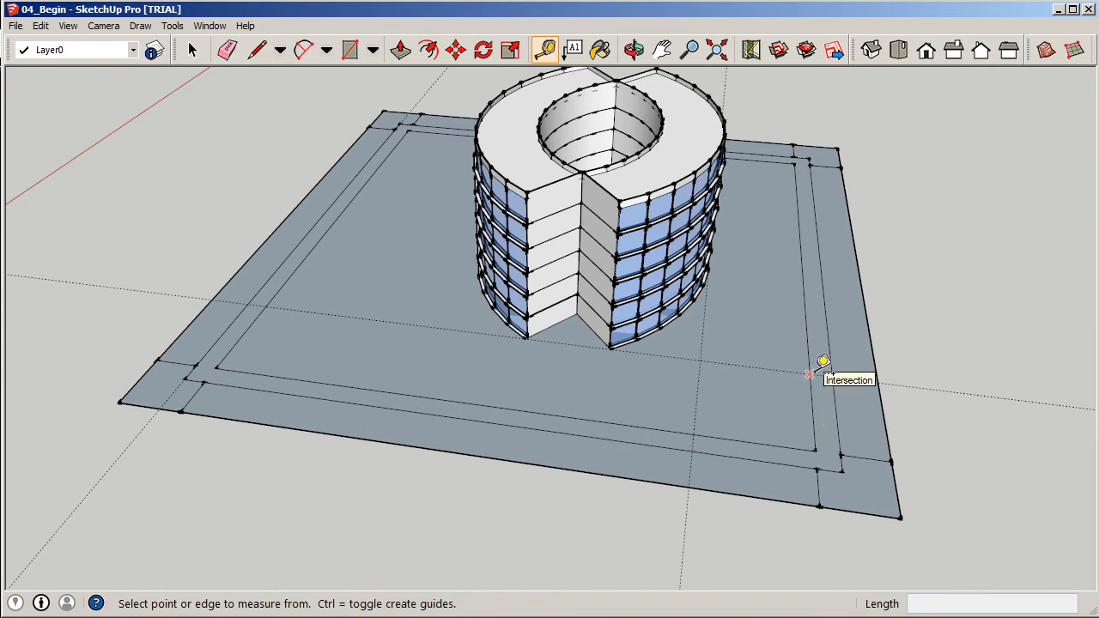
pyautogui.click(816, 449)
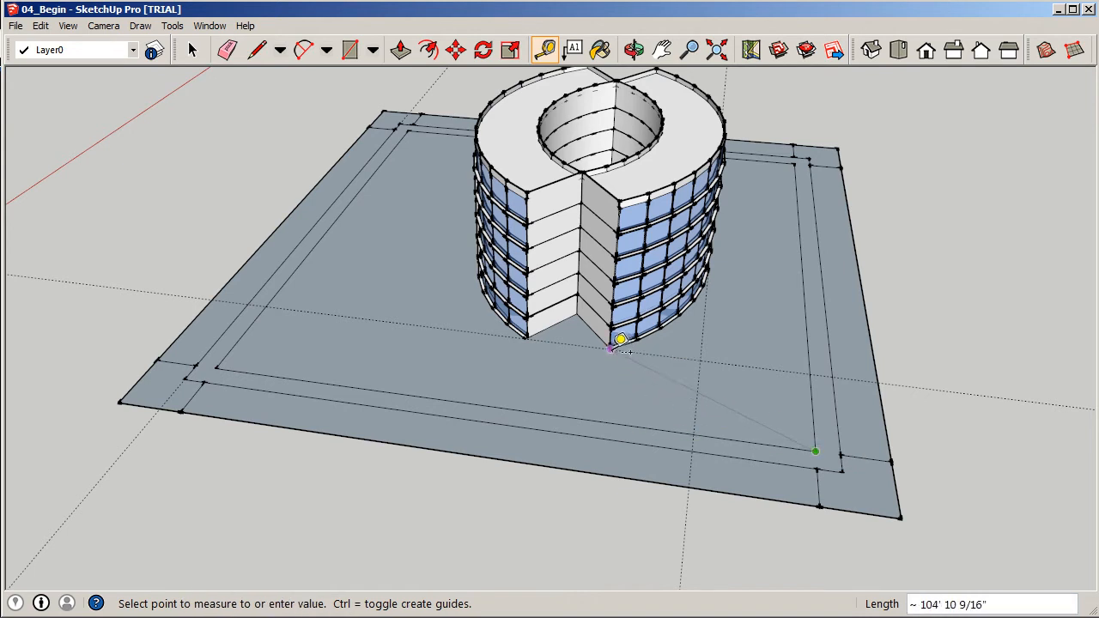
pyautogui.click(611, 416)
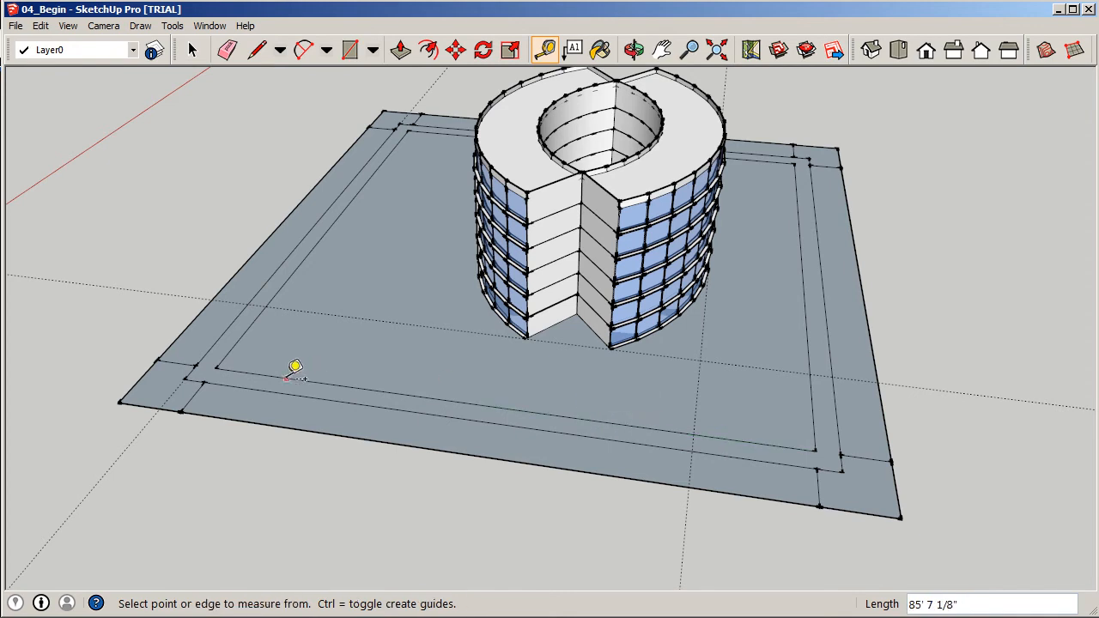
# - Place a guide point on the inner square's front edge 140' from its left corner
pyautogui.click(217, 368)
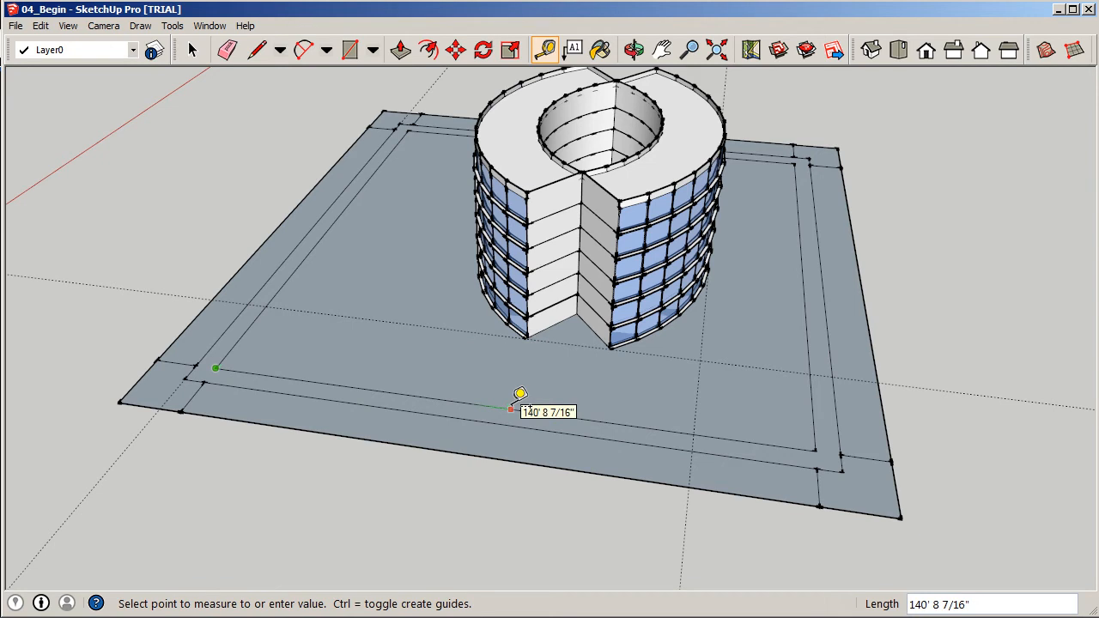
pyautogui.press('Return')
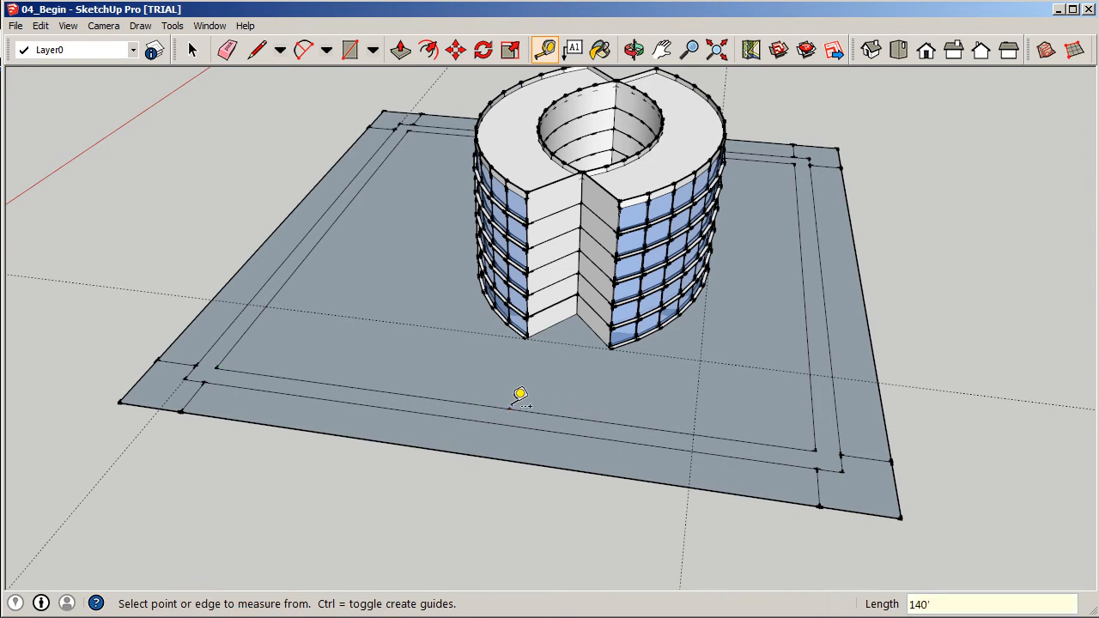
# - Place a guide point on the inner square's front edge 90' from its right corner
pyautogui.click(816, 450)
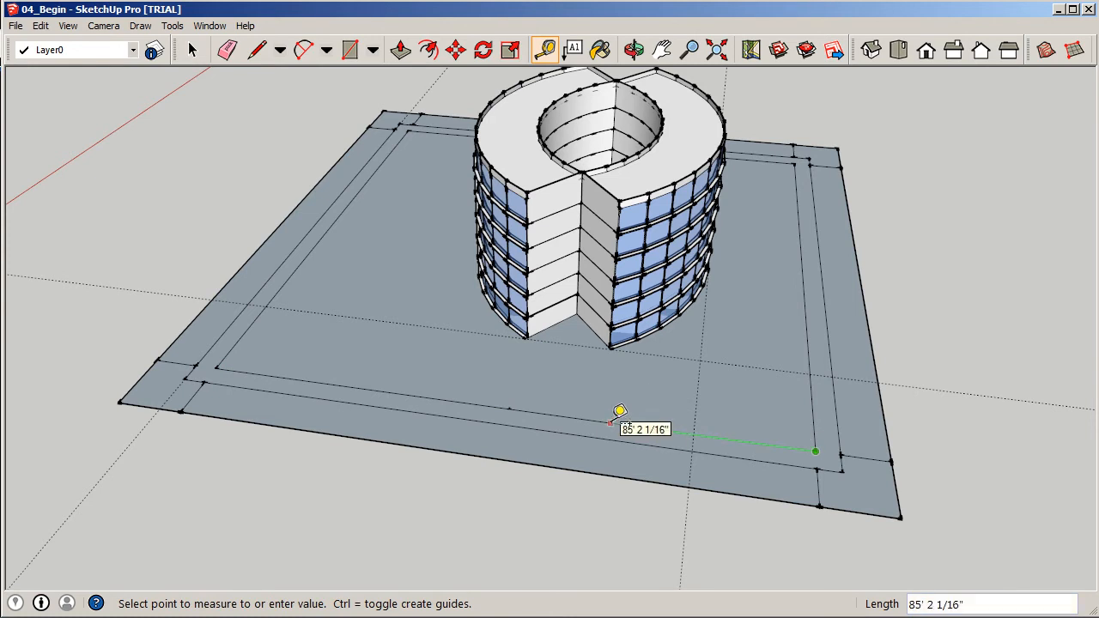
pyautogui.press('Return')
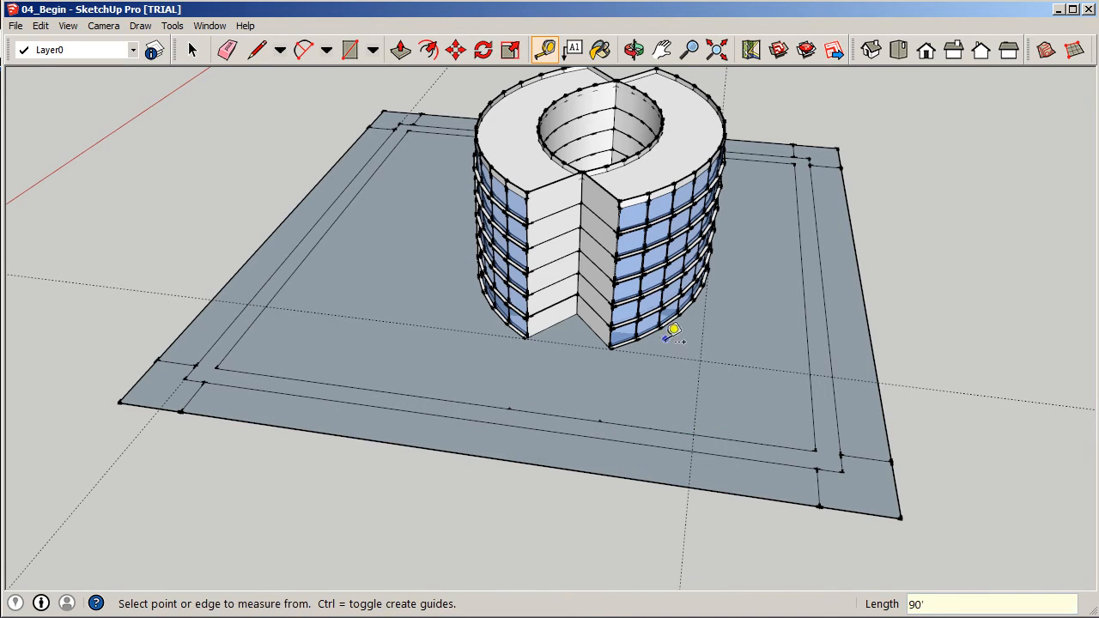
pyautogui.click(255, 57)
pyautogui.moveTo(622, 314)
pyautogui.mouseDown(button='middle')
pyautogui.moveTo(633, 362)
pyautogui.moveTo(597, 322)
pyautogui.mouseUp(button='middle')
pyautogui.click(197, 55)
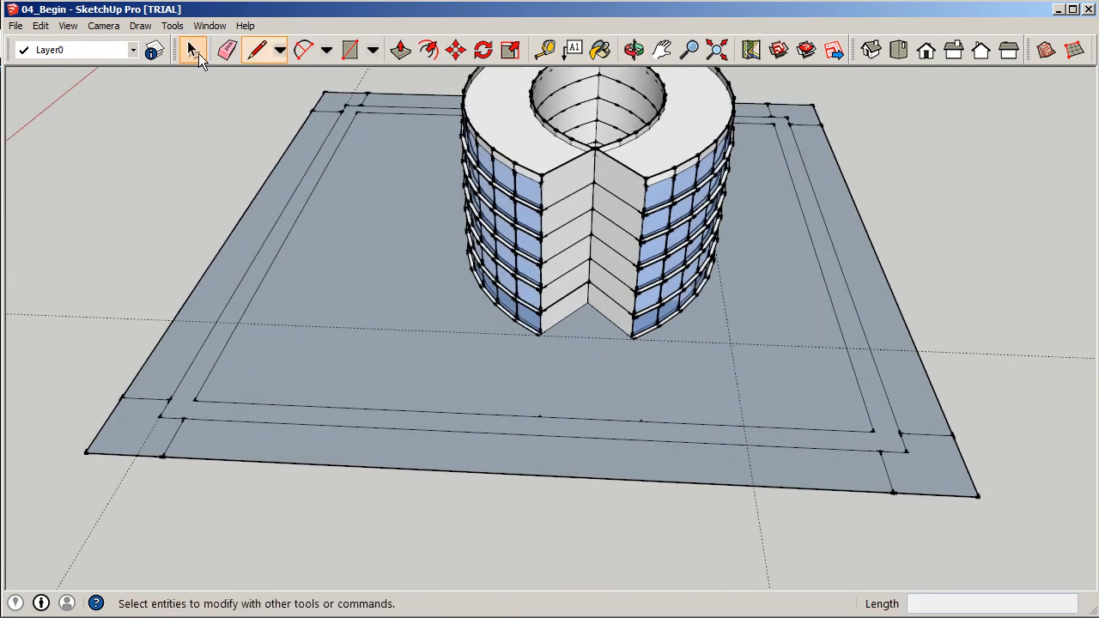
# - Examine the building's front notch for misaligned floor corners, opening the building group to select the left half's lowest floor
pyautogui.scroll(8, 584, 335)
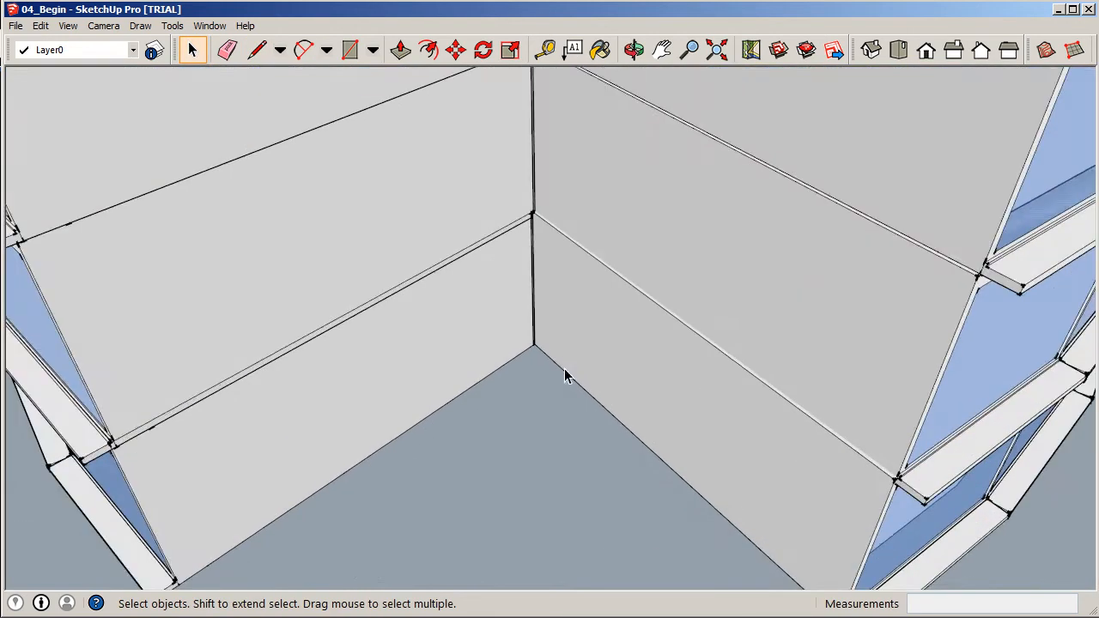
pyautogui.moveTo(564, 377); pyautogui.dragTo(493, 269, button='middle')
pyautogui.scroll(-4, 712, 469)
pyautogui.moveTo(737, 436); pyautogui.dragTo(737, 436, button='middle')
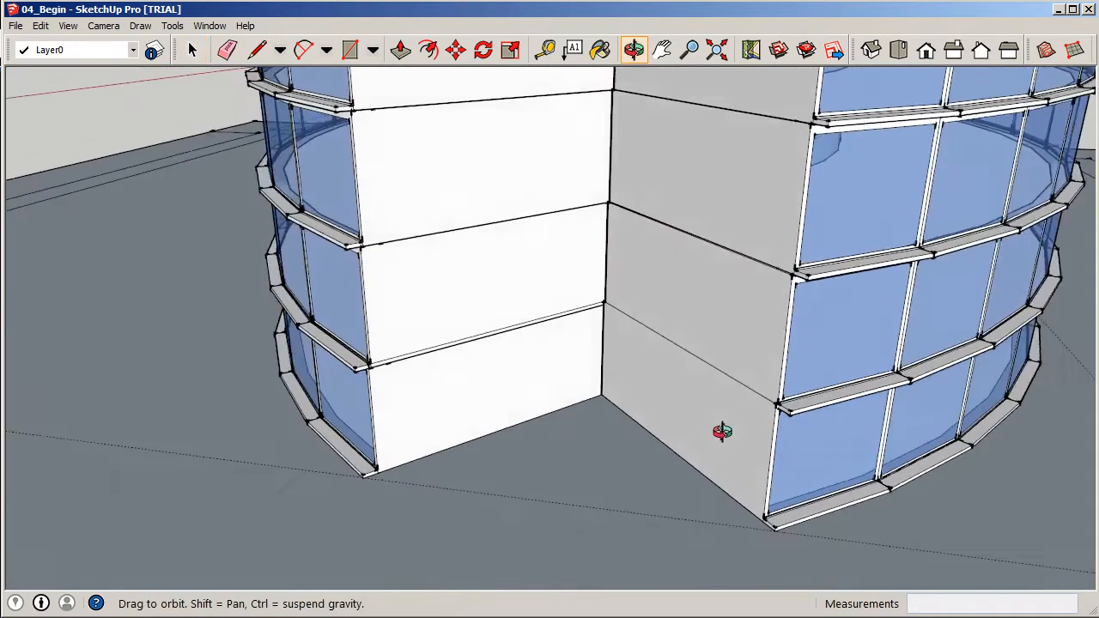
pyautogui.scroll(-10, 618, 358)
pyautogui.moveTo(553, 405); pyautogui.dragTo(701, 300, button='middle')
pyautogui.click(630, 230)
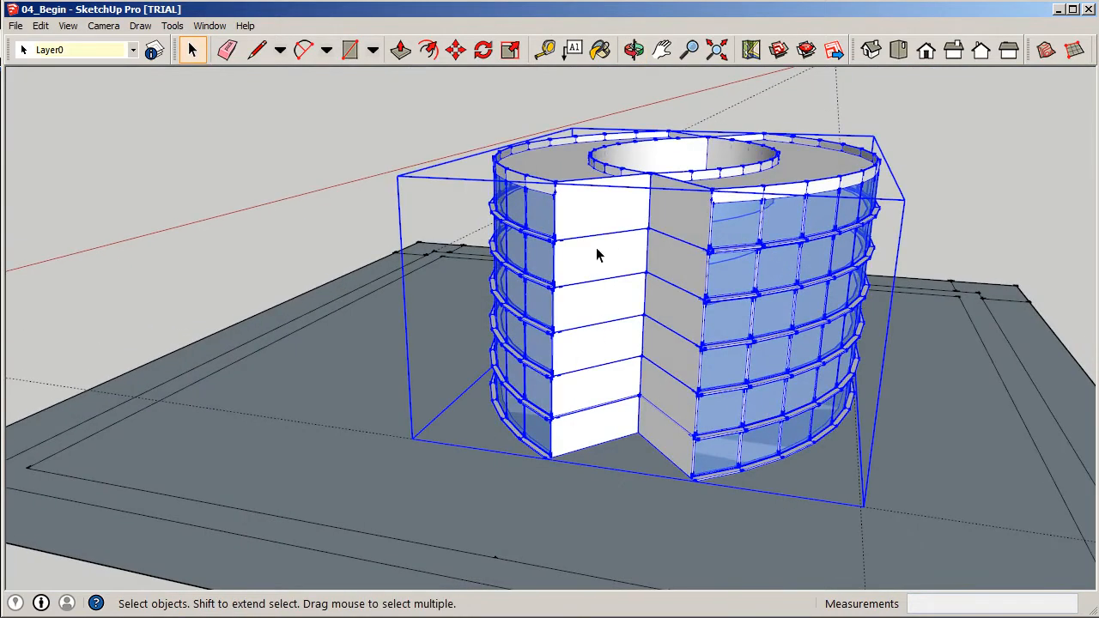
pyautogui.doubleClick(617, 363)
pyautogui.click(601, 412)
pyautogui.scroll(5, 649, 429)
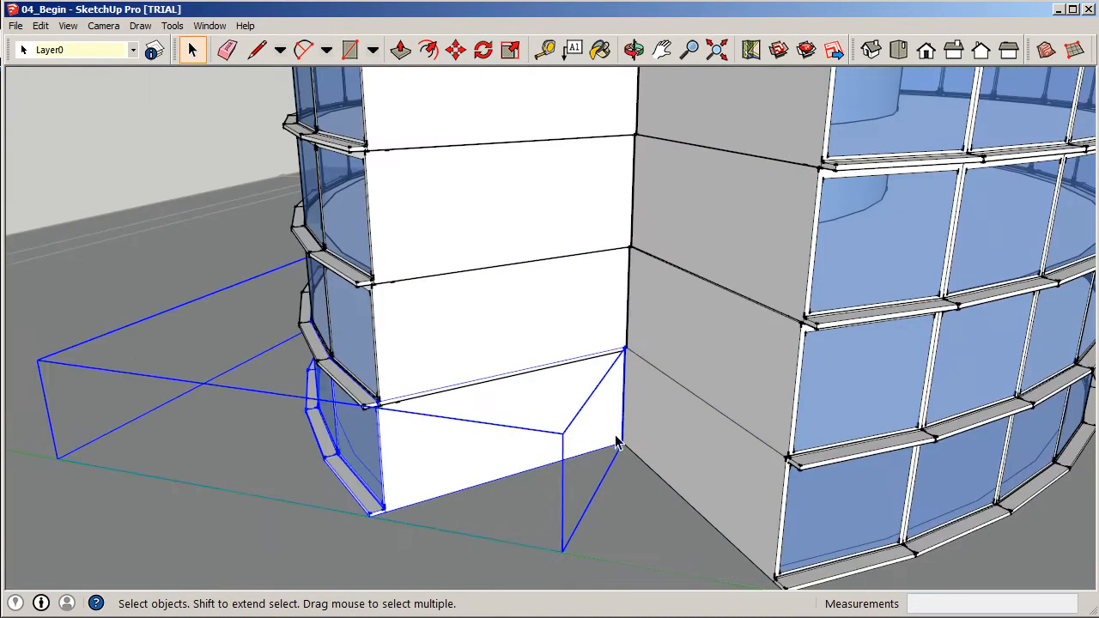
pyautogui.scroll(2, 609, 368)
pyautogui.scroll(-7, 606, 380)
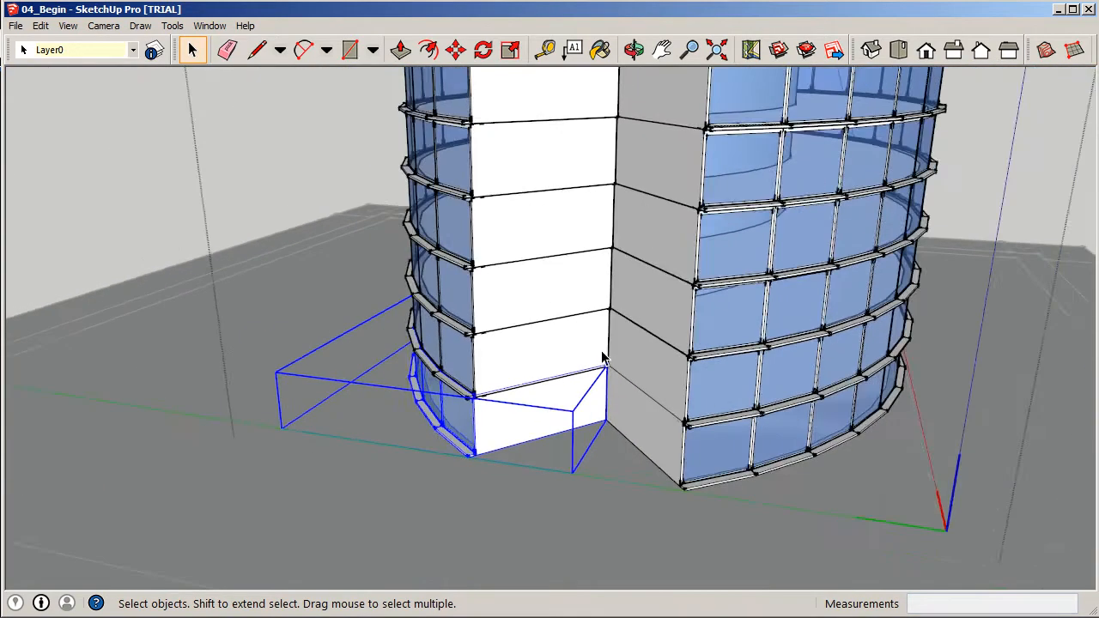
pyautogui.scroll(4, 603, 359)
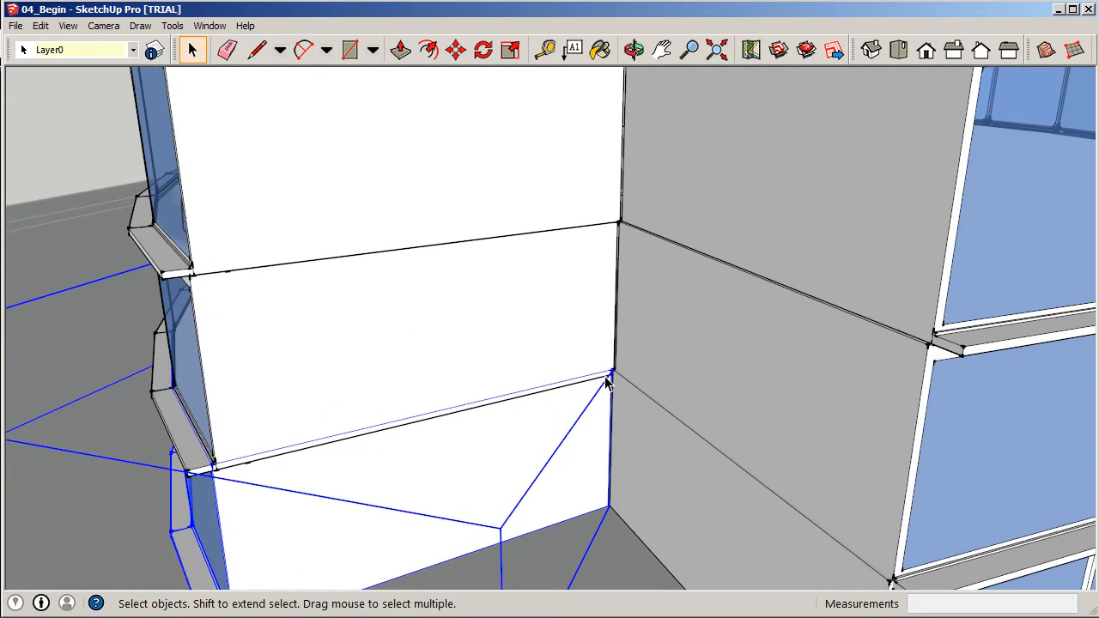
pyautogui.scroll(-10, 606, 383)
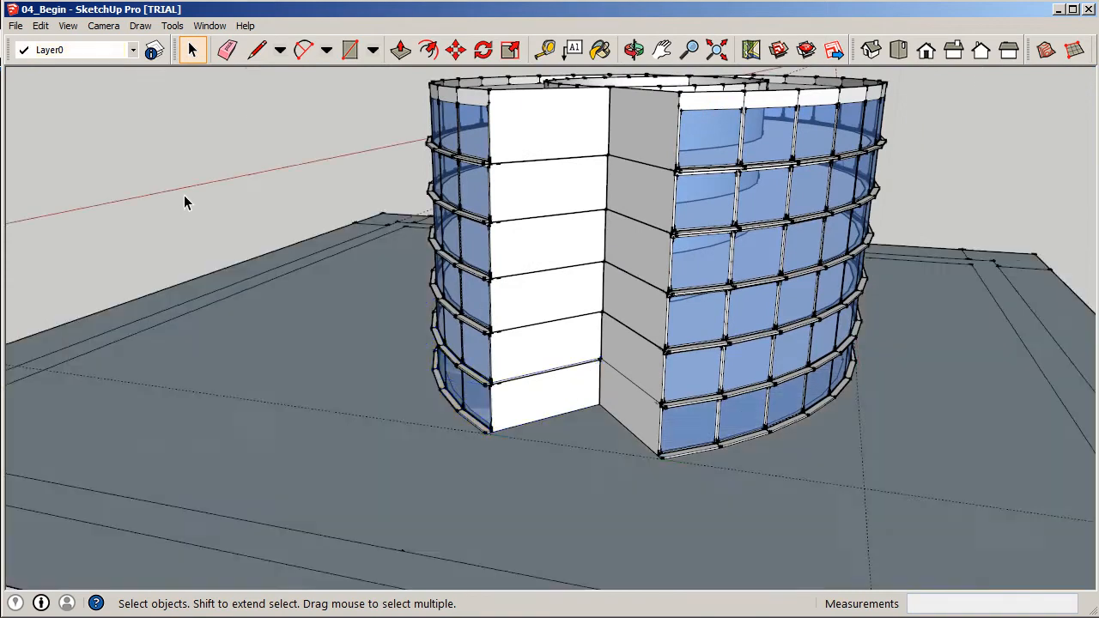
pyautogui.scroll(-3, 683, 166)
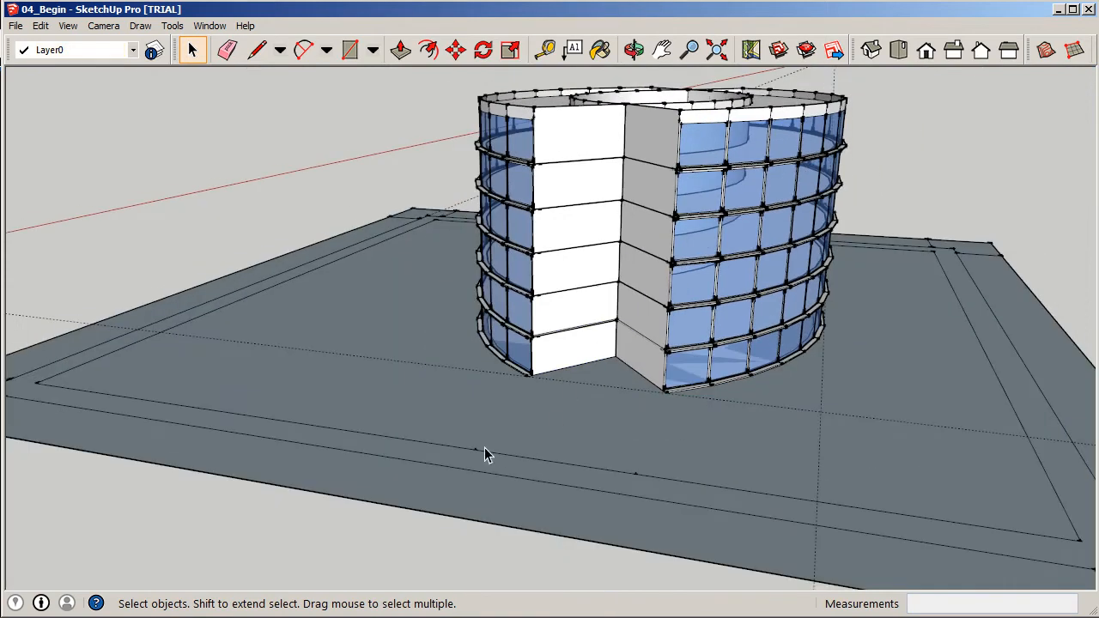
pyautogui.scroll(5, 665, 442)
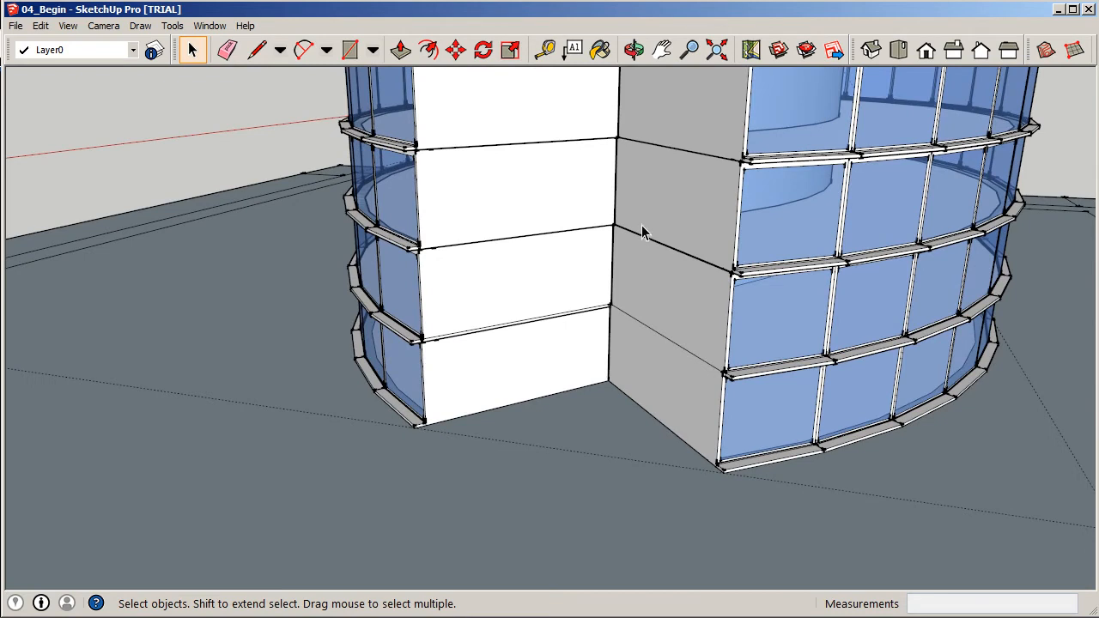
# - Open the building group and move the left half's second floor so its inner bottom corner meets the floor below
pyautogui.tripleClick(590, 302)
pyautogui.hotkey('ctrl', 't')
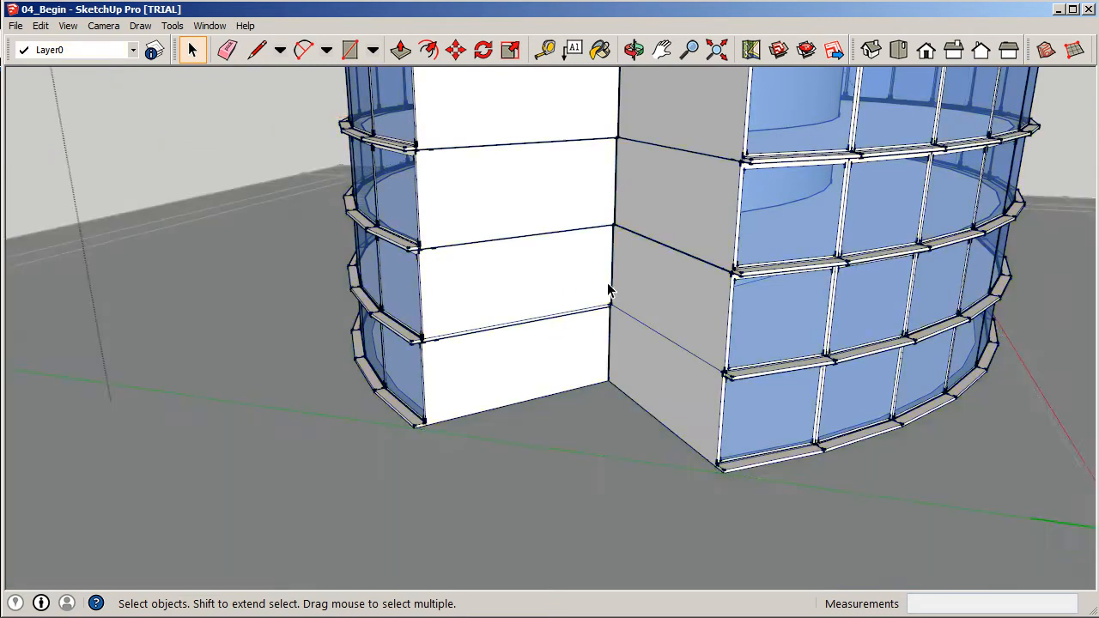
pyautogui.scroll(4, 584, 285)
pyautogui.tripleClick(530, 300)
pyautogui.moveTo(528, 289); pyautogui.dragTo(610, 281, button='middle')
pyautogui.click(456, 50)
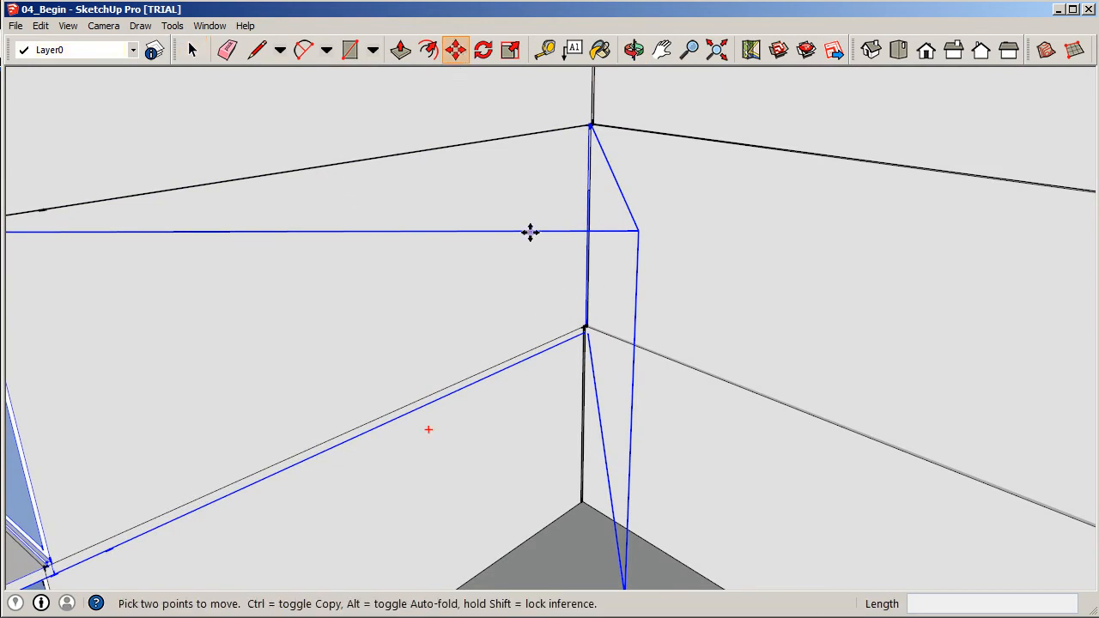
pyautogui.click(563, 297)
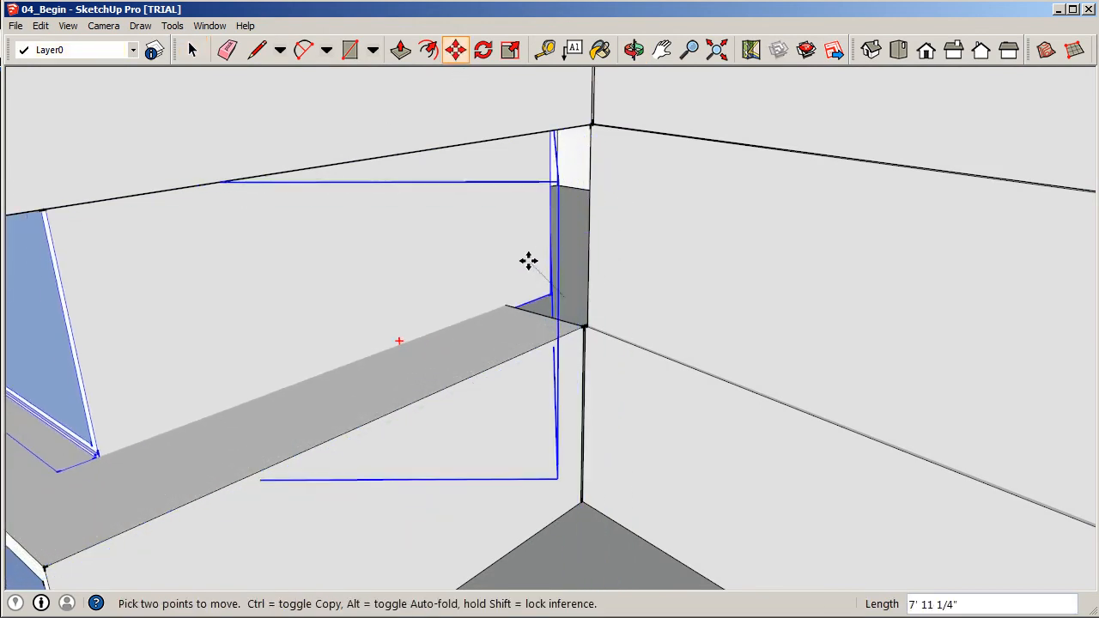
pyautogui.scroll(5, 554, 281)
pyautogui.moveTo(559, 292); pyautogui.dragTo(557, 297, button='middle')
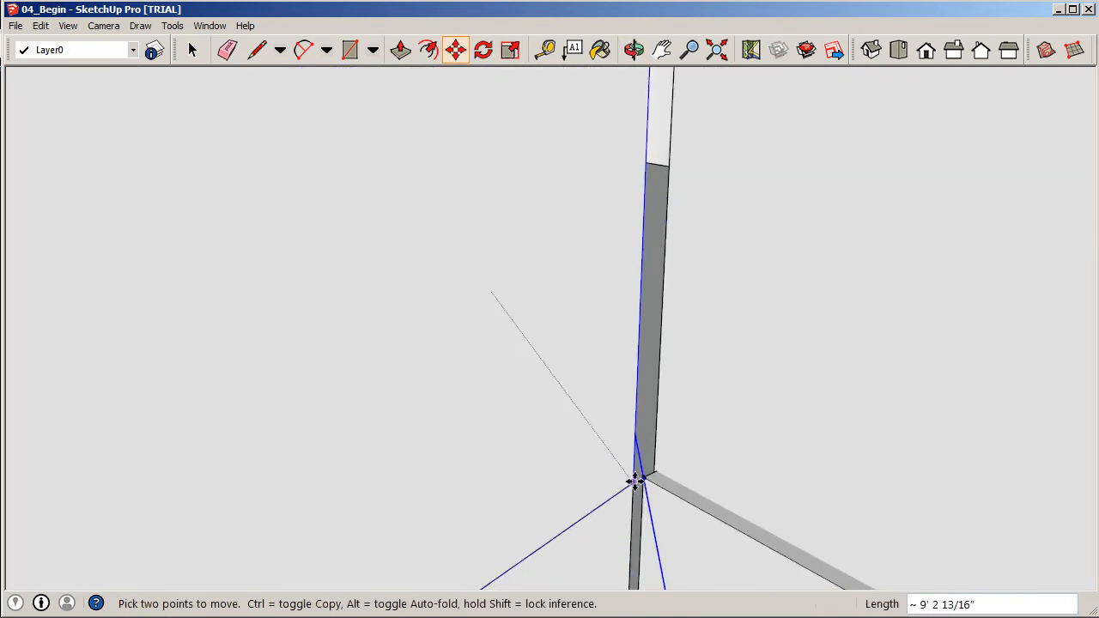
pyautogui.scroll(-10, 577, 530)
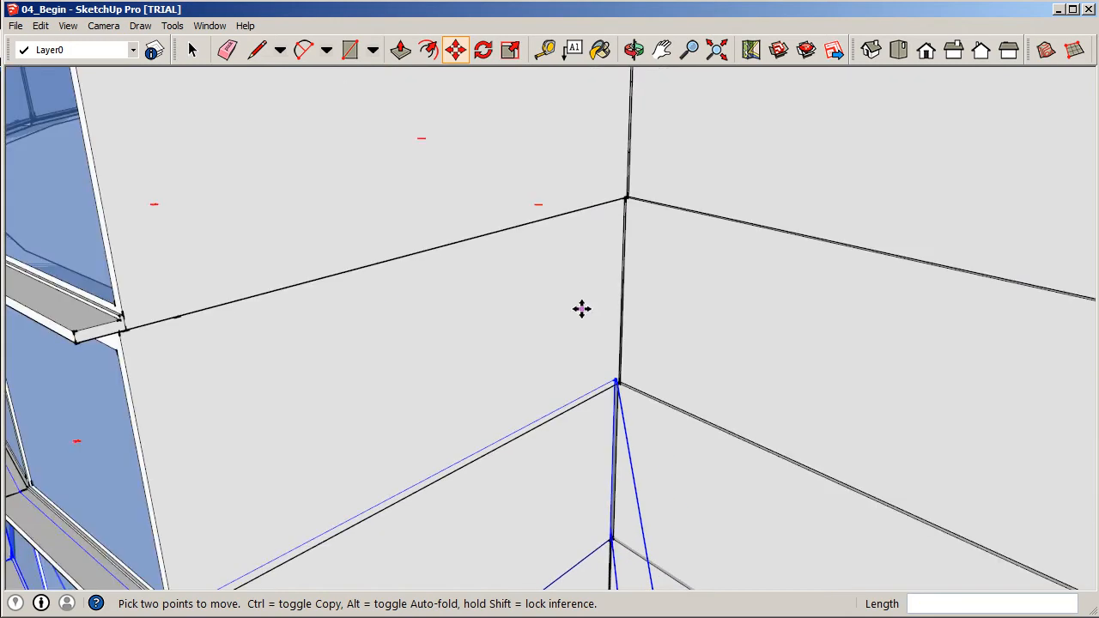
# - Move the left half's third floor so its inner bottom corner snaps onto the second floor's top corner
pyautogui.click(193, 50)
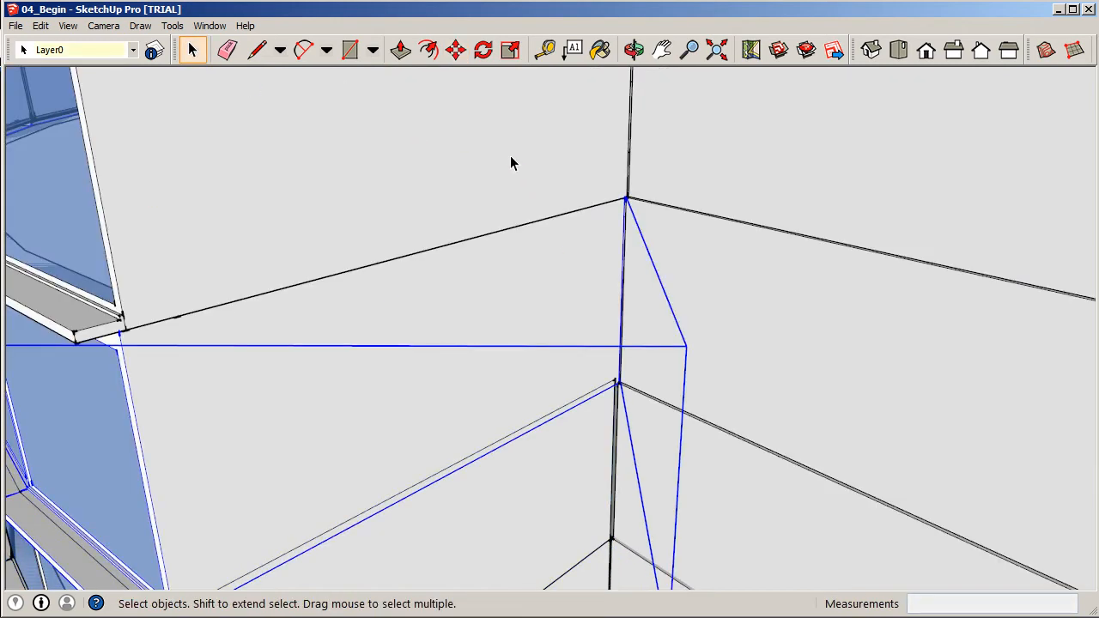
pyautogui.click(456, 50)
pyautogui.click(621, 347)
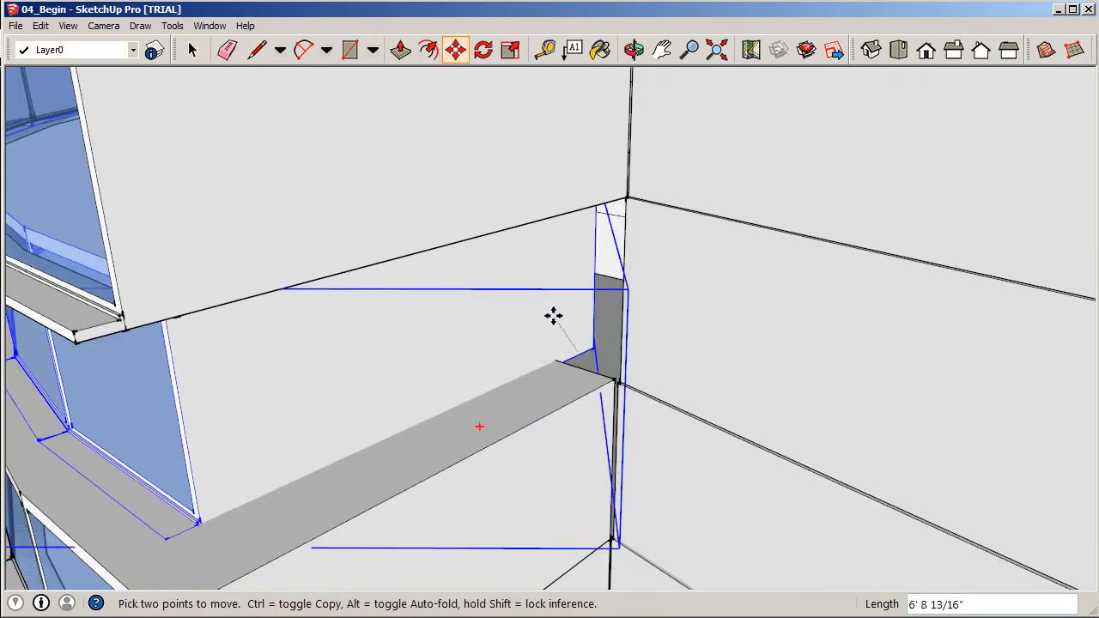
pyautogui.scroll(5, 591, 348)
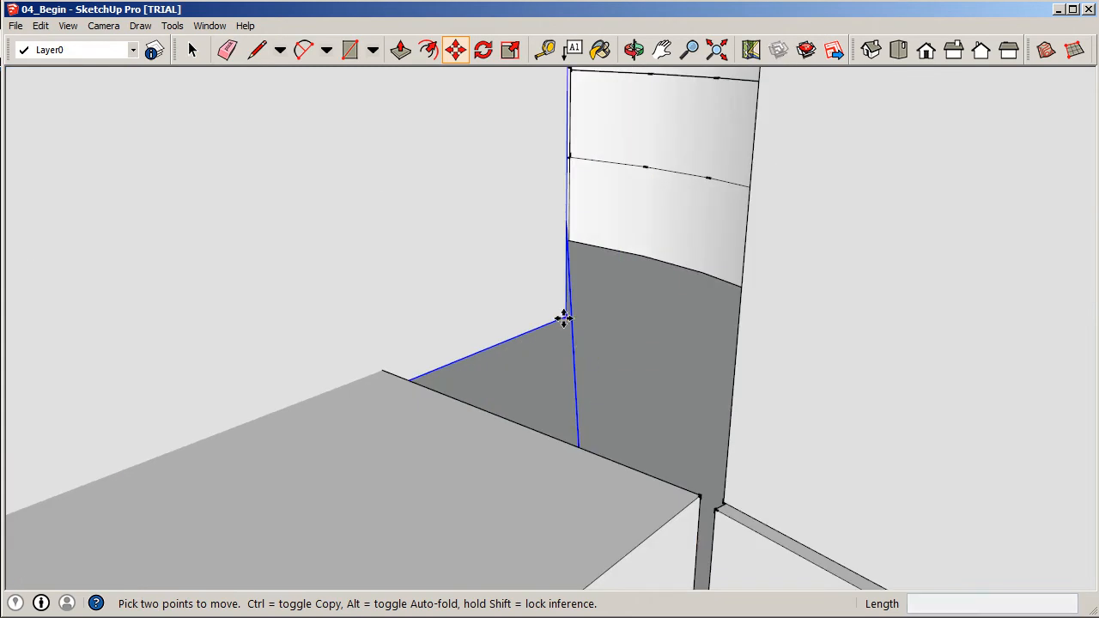
pyautogui.click(565, 317)
pyautogui.scroll(-5, 558, 563)
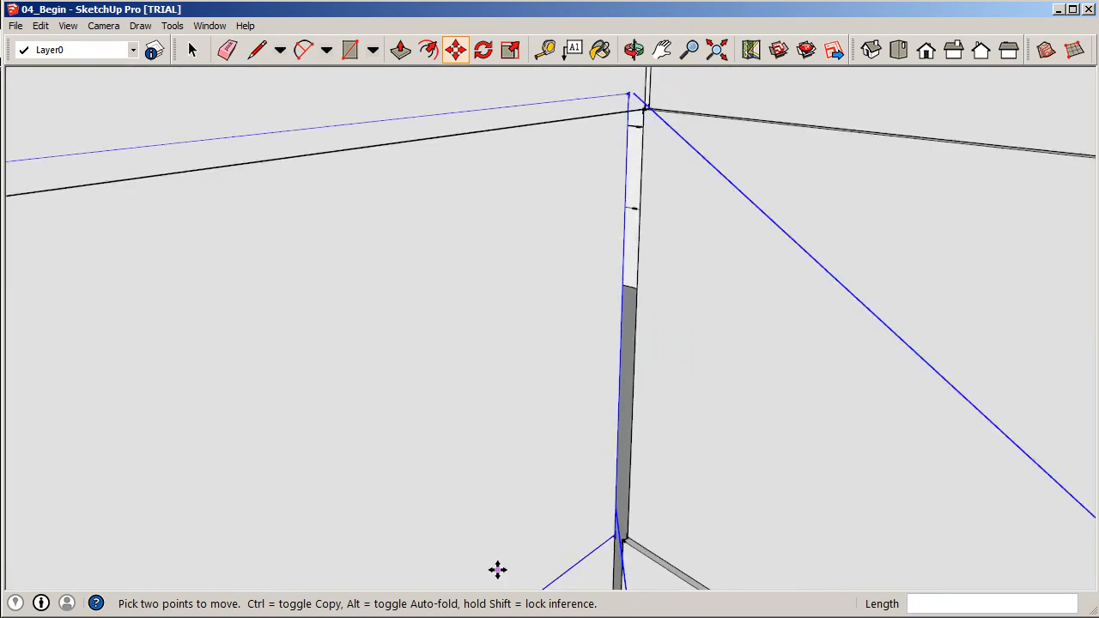
# - Move the left half's fourth floor so its inner bottom corner snaps onto the third floor's top corner
pyautogui.click(192, 49)
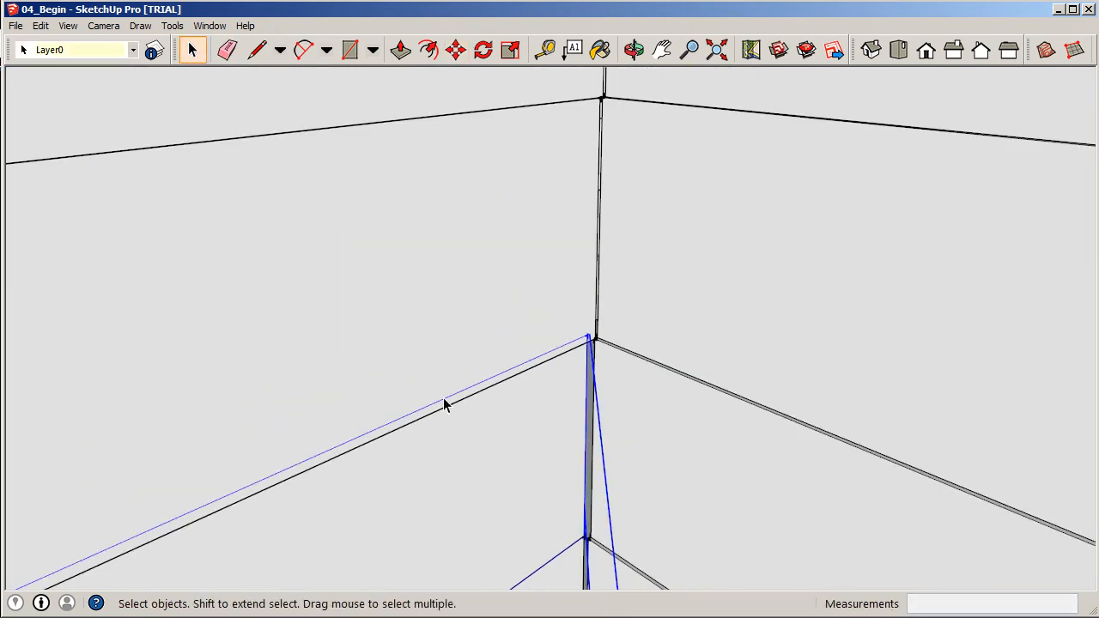
pyautogui.scroll(-3, 484, 351)
pyautogui.click(466, 321)
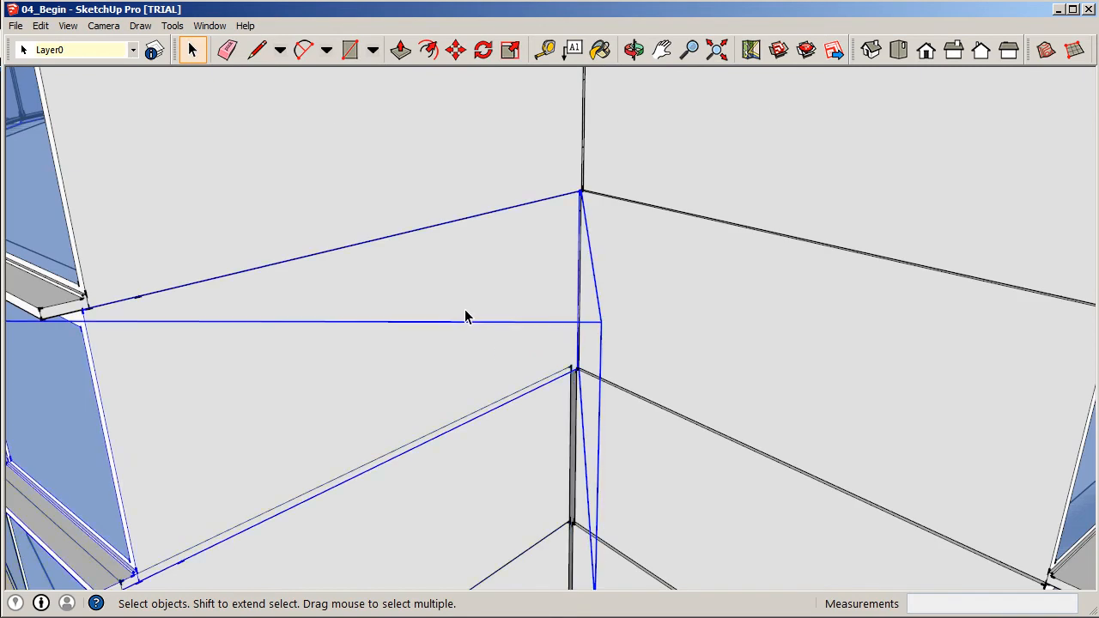
pyautogui.click(456, 50)
pyautogui.scroll(3, 574, 385)
pyautogui.click(530, 270)
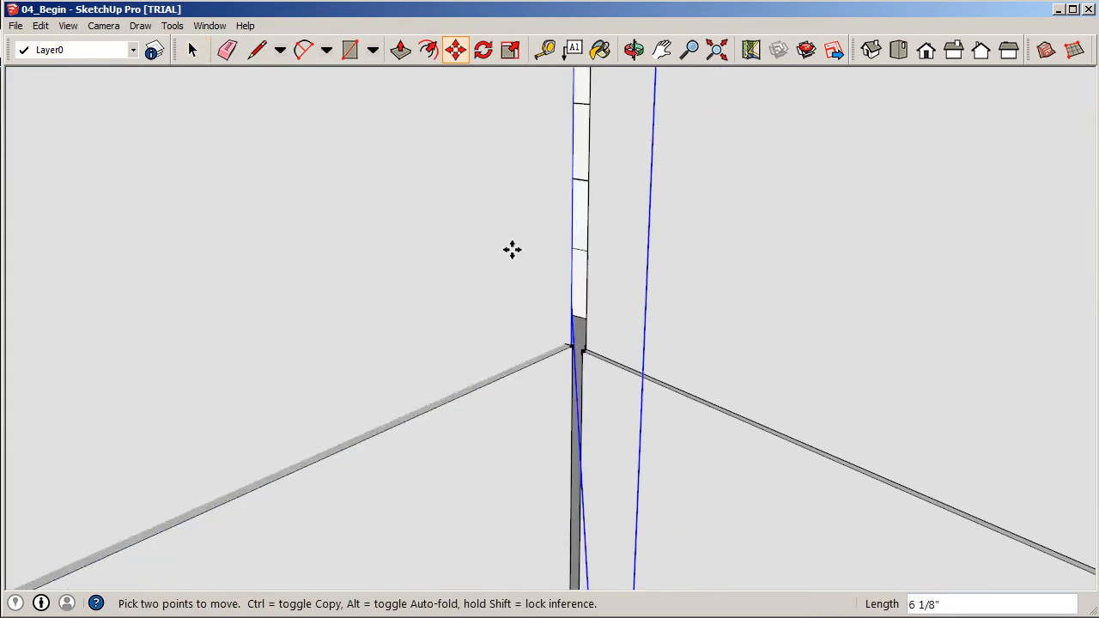
pyautogui.click(490, 225)
pyautogui.scroll(3, 542, 309)
pyautogui.scroll(-3, 547, 307)
pyautogui.click(546, 281)
pyautogui.click(606, 361)
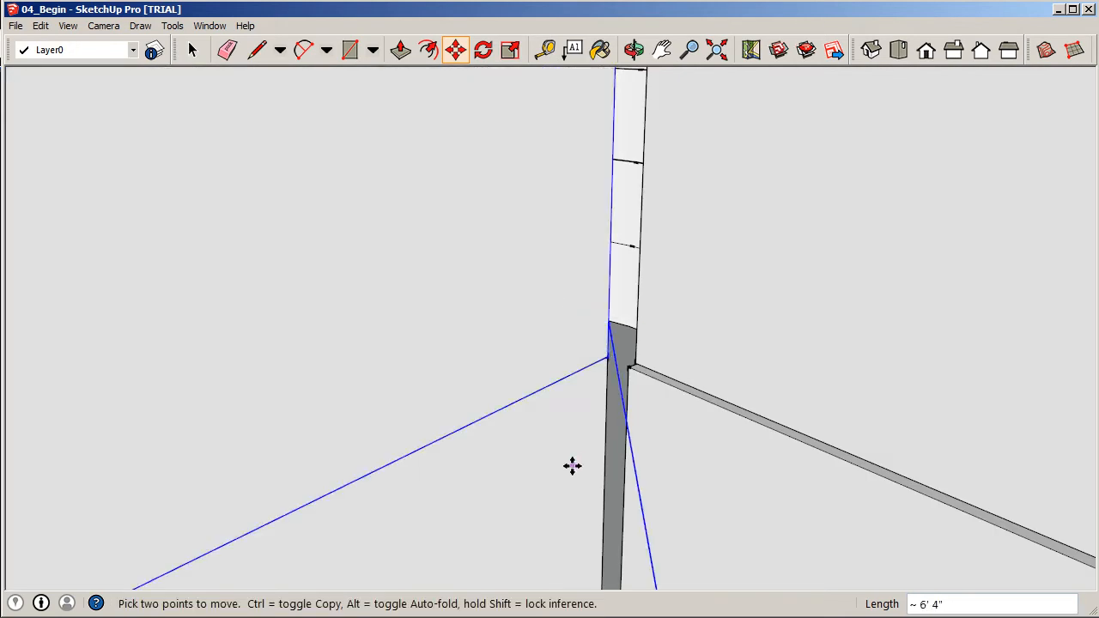
pyautogui.scroll(-5, 574, 464)
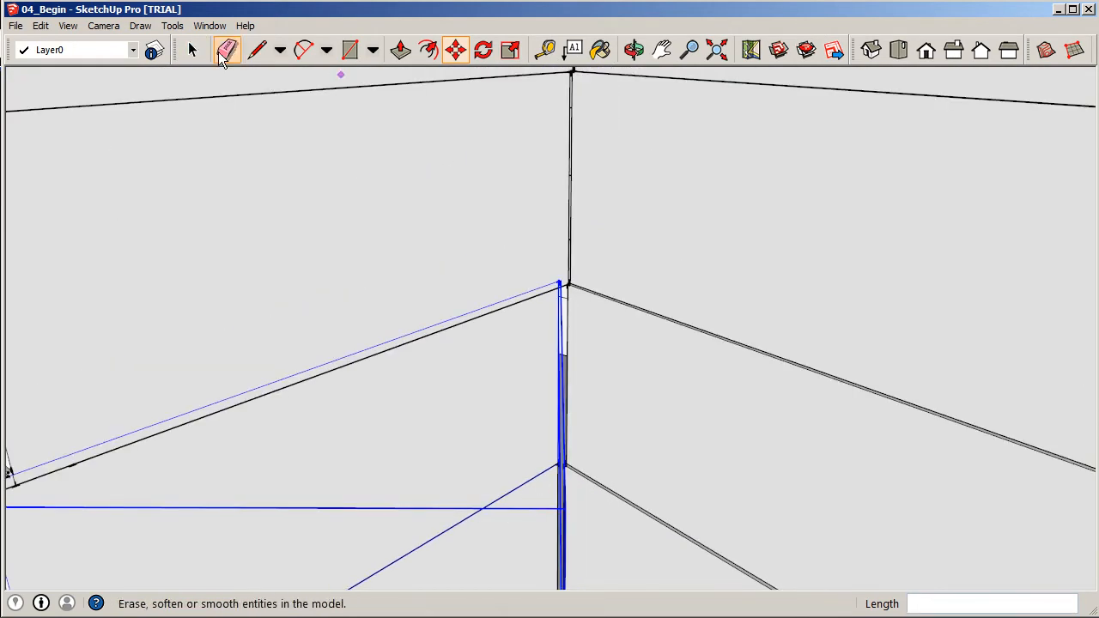
# - Move the left half's fifth floor so its inner bottom corner snaps onto the fourth floor's top corner
pyautogui.click(192, 50)
pyautogui.scroll(-2, 413, 256)
pyautogui.click(428, 260)
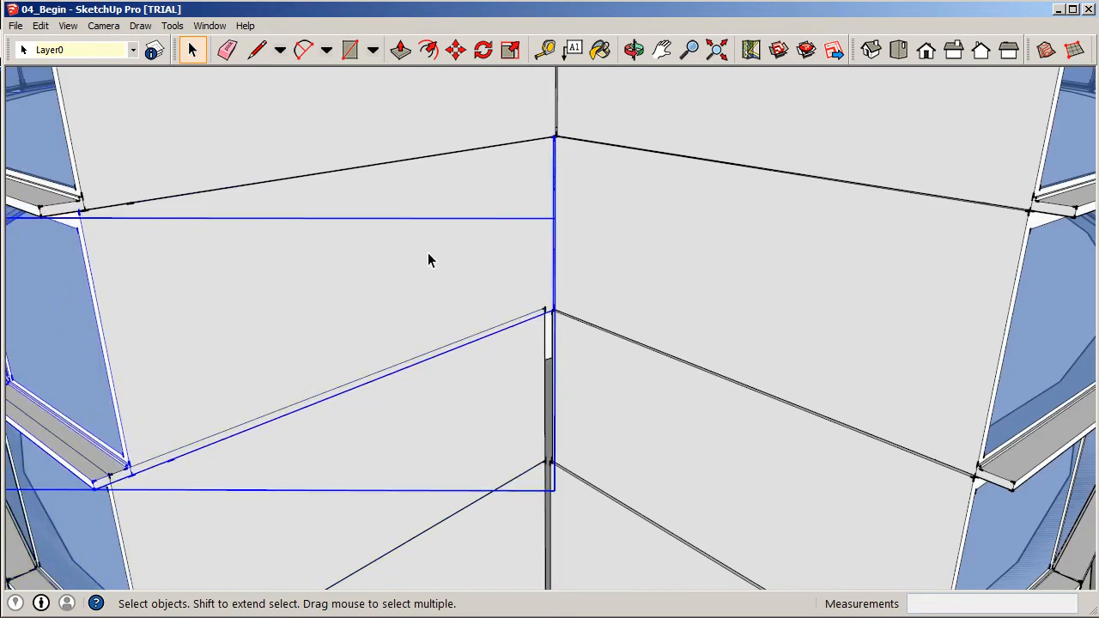
pyautogui.click(456, 50)
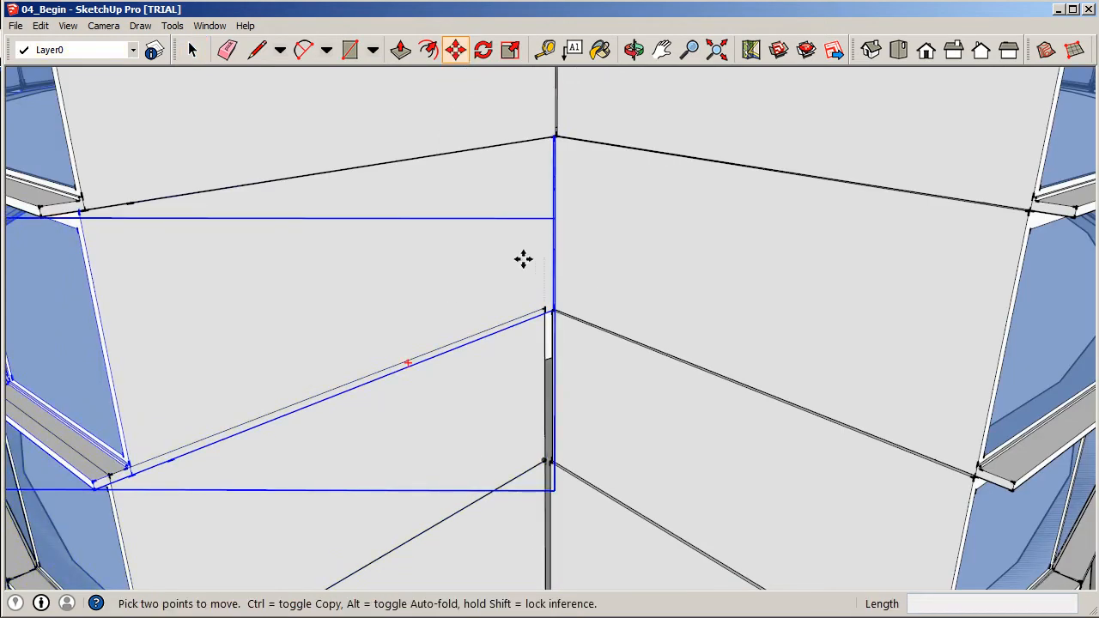
pyautogui.scroll(4, 523, 300)
pyautogui.moveTo(530, 246); pyautogui.dragTo(466, 197)
pyautogui.moveTo(515, 263); pyautogui.dragTo(561, 314)
pyautogui.scroll(-3, 562, 497)
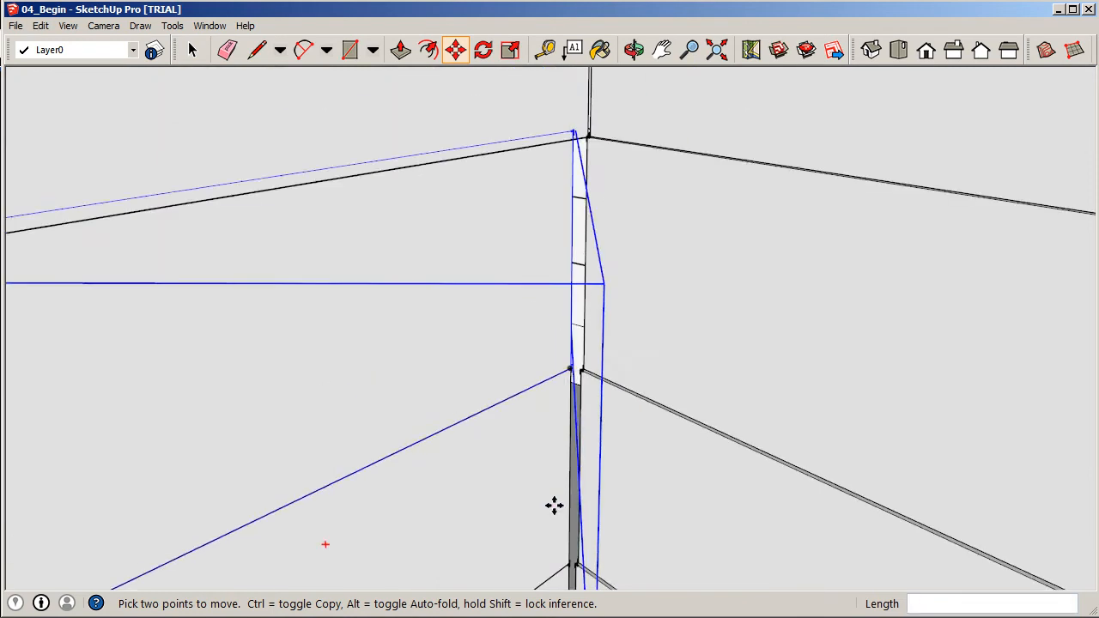
pyautogui.scroll(-5, 562, 507)
# - Move the left half's top floor so its inner bottom corner snaps onto the fifth floor's top corner
pyautogui.click(193, 50)
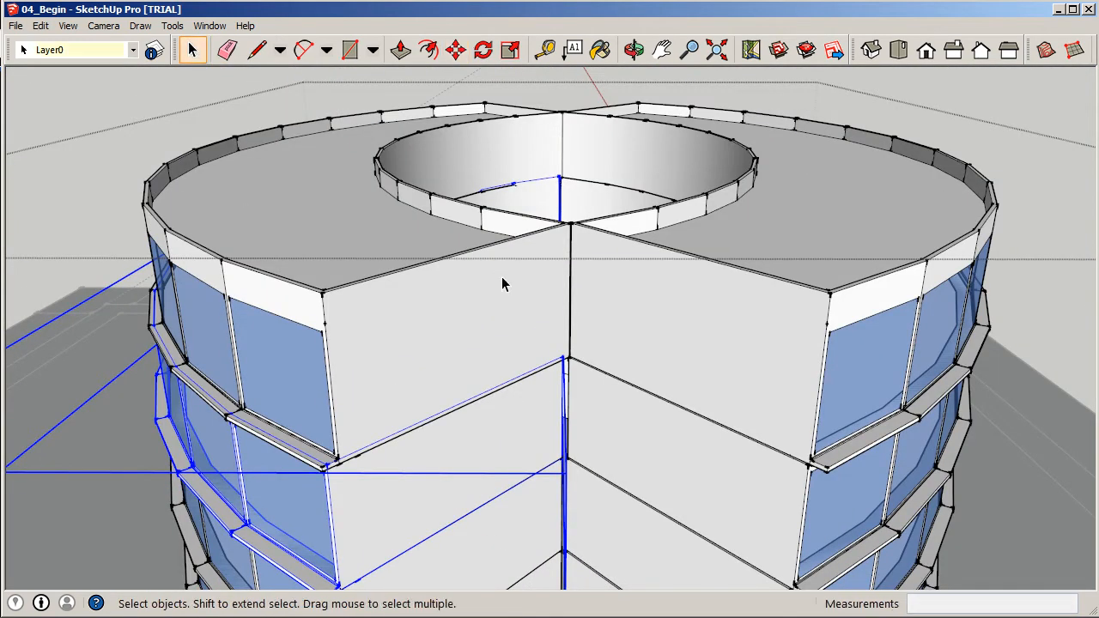
pyautogui.click(498, 279)
pyautogui.click(456, 50)
pyautogui.scroll(1, 555, 325)
pyautogui.scroll(3, 555, 325)
pyautogui.click(498, 346)
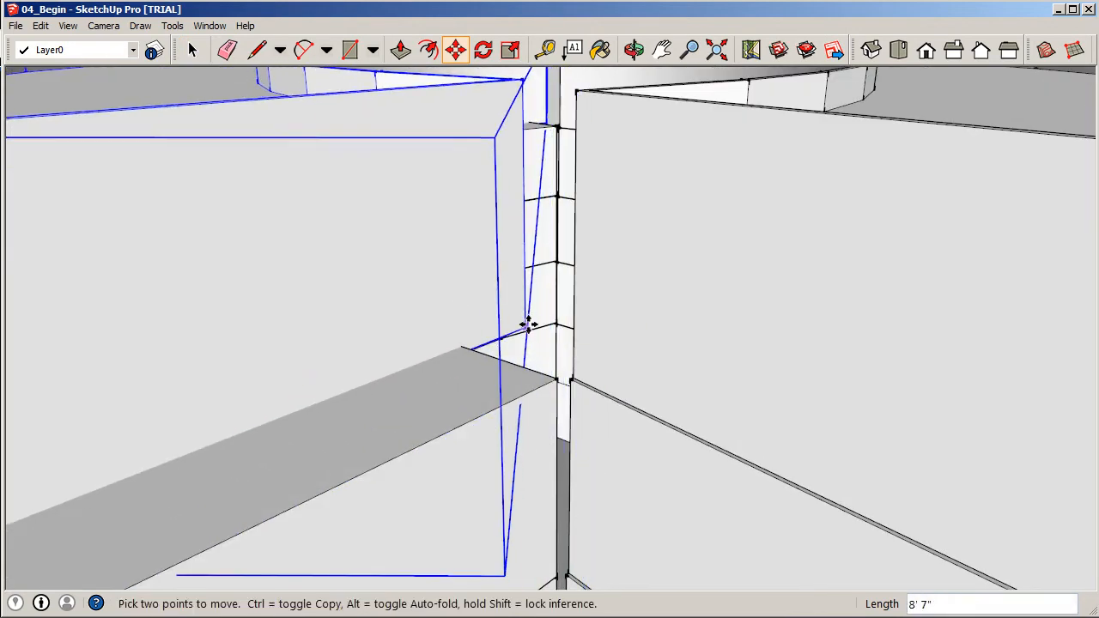
pyautogui.scroll(3, 523, 331)
pyautogui.scroll(-3, 520, 335)
pyautogui.scroll(3, 514, 337)
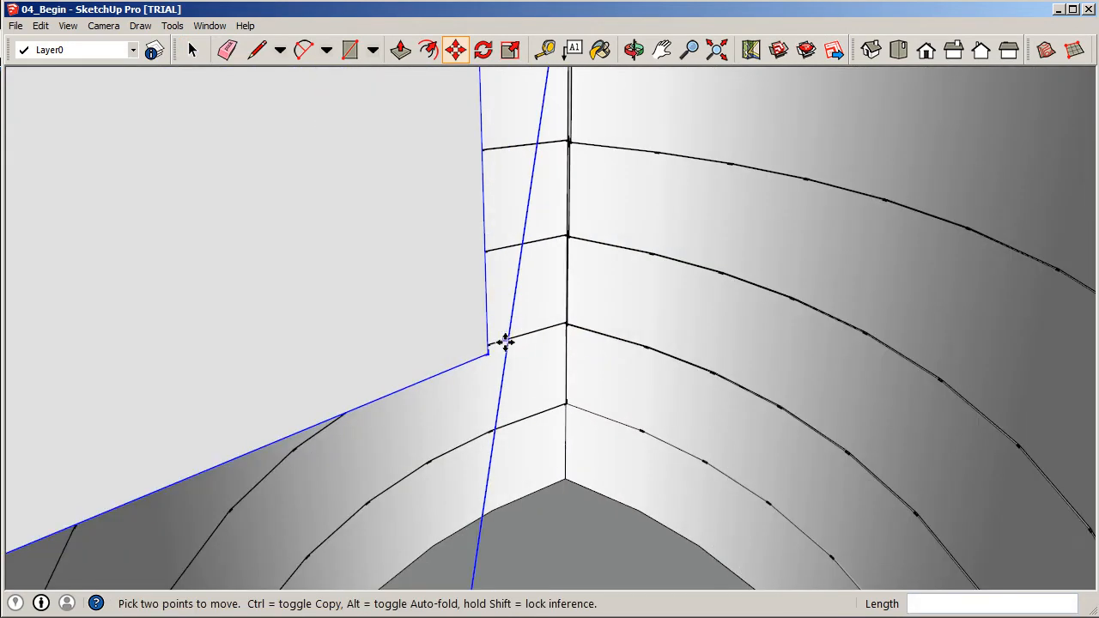
pyautogui.moveTo(491, 354)
pyautogui.mouseDown(button='middle')
pyautogui.moveTo(422, 274)
pyautogui.moveTo(407, 229)
pyautogui.moveTo(474, 354)
pyautogui.mouseUp(button='middle')
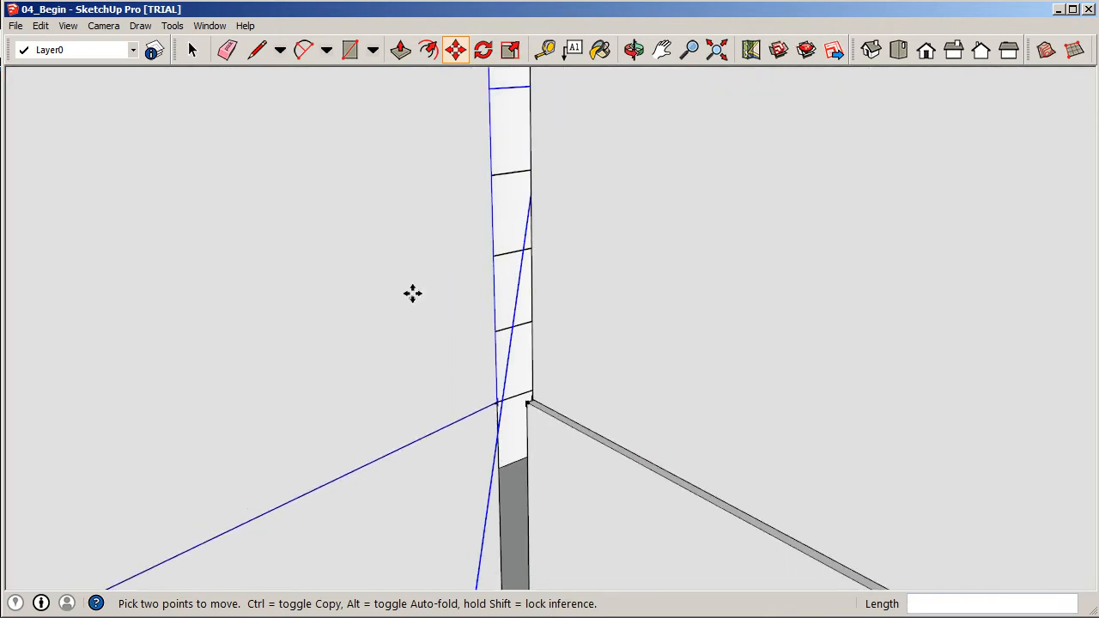
pyautogui.scroll(-1, 464, 261)
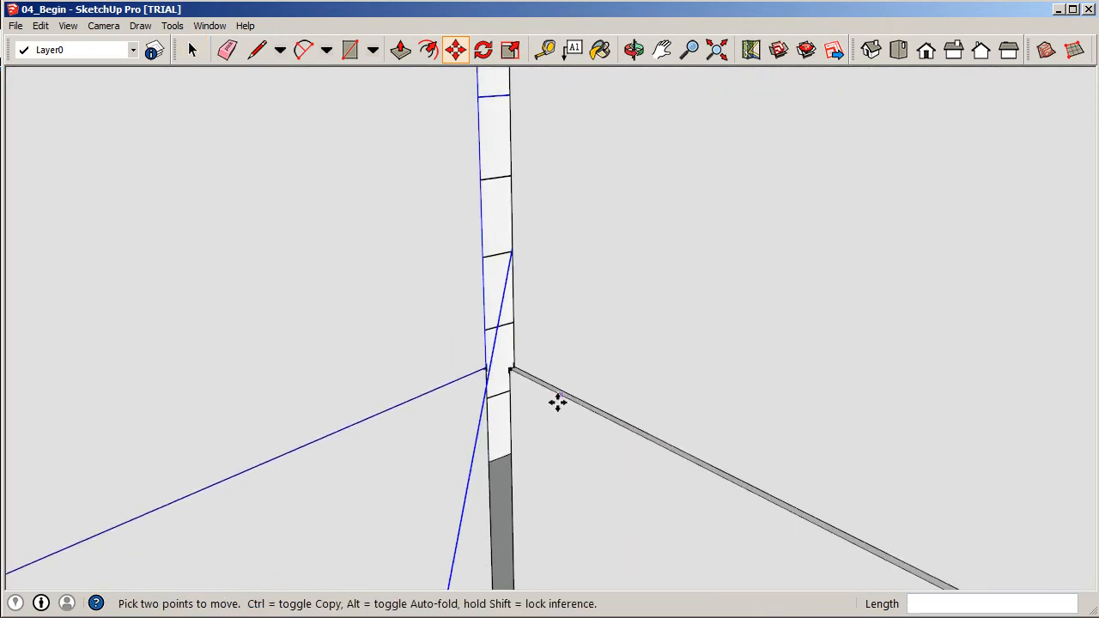
pyautogui.click(191, 49)
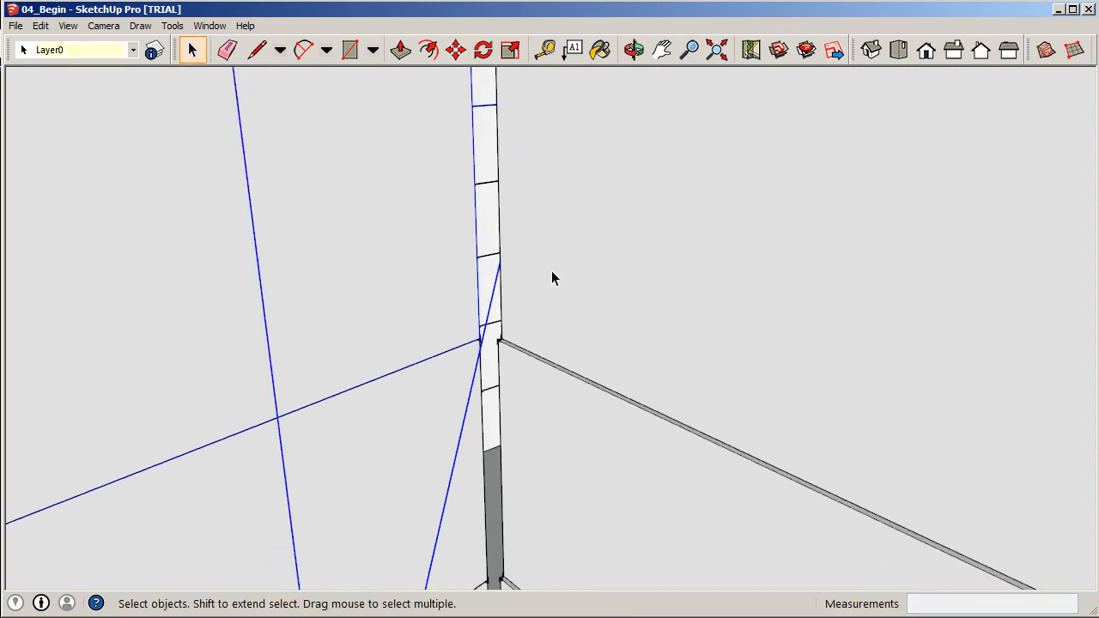
# - Move the right half's ground floor so its inner bottom corner snaps onto the left half's bottom corner at the notch
pyautogui.scroll(-4, 553, 239)
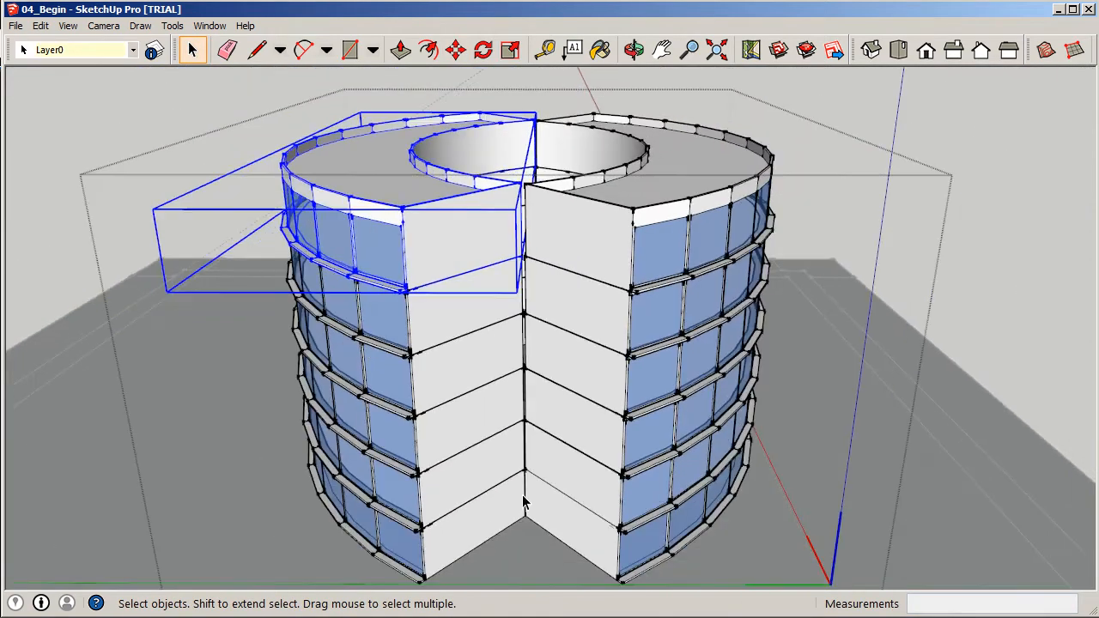
pyautogui.scroll(5, 532, 513)
pyautogui.moveTo(531, 514); pyautogui.dragTo(573, 466, button='middle')
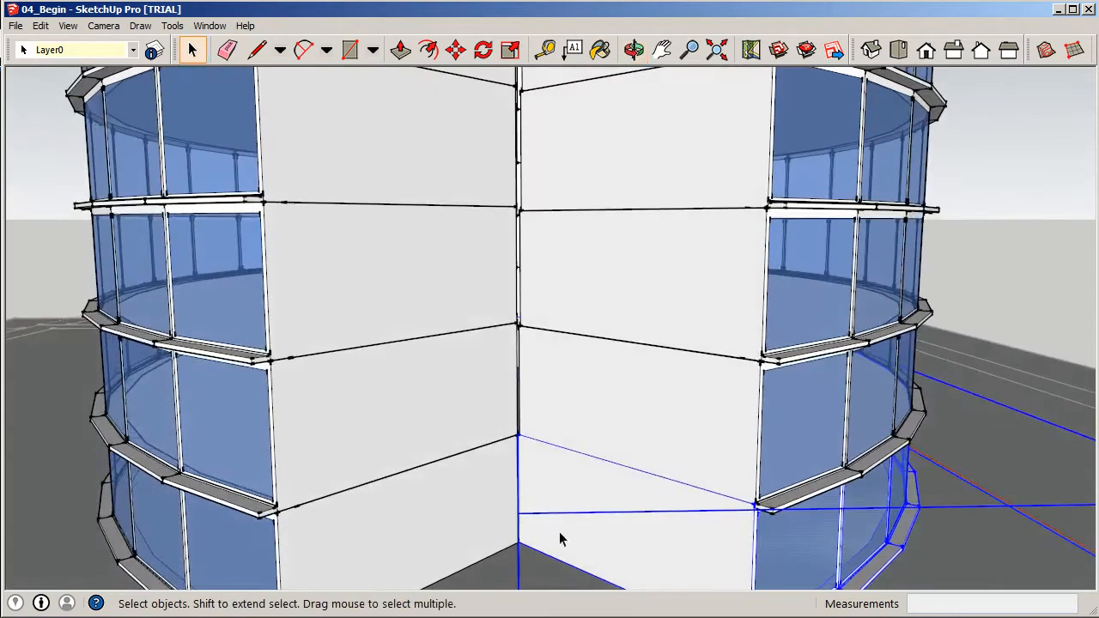
pyautogui.scroll(4, 568, 516)
pyautogui.scroll(2, 495, 532)
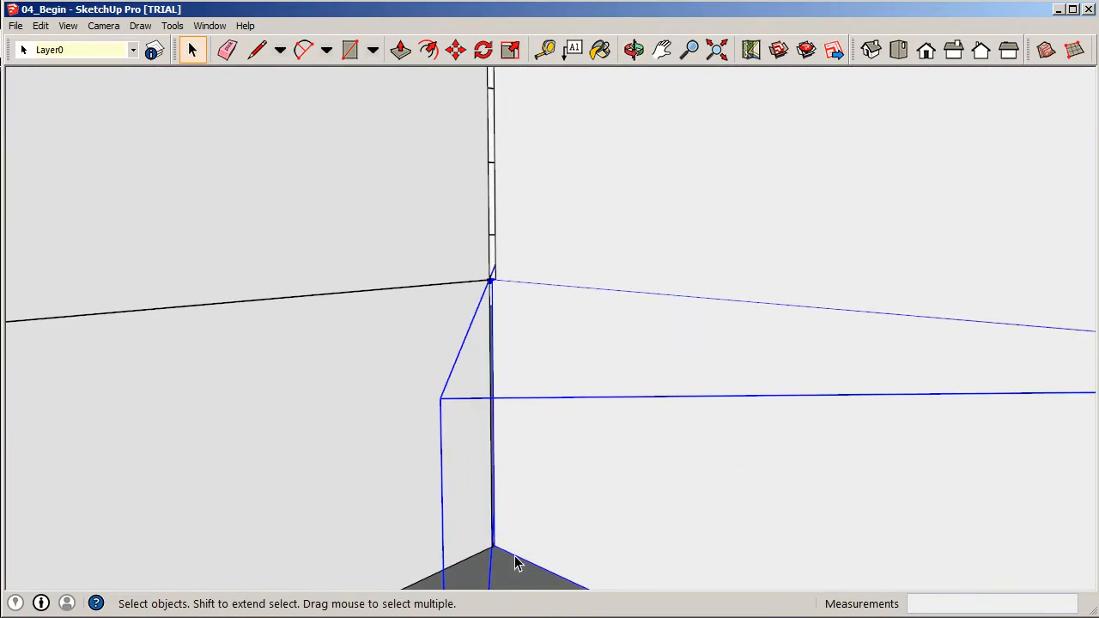
pyautogui.scroll(-2, 645, 314)
pyautogui.scroll(2, 536, 524)
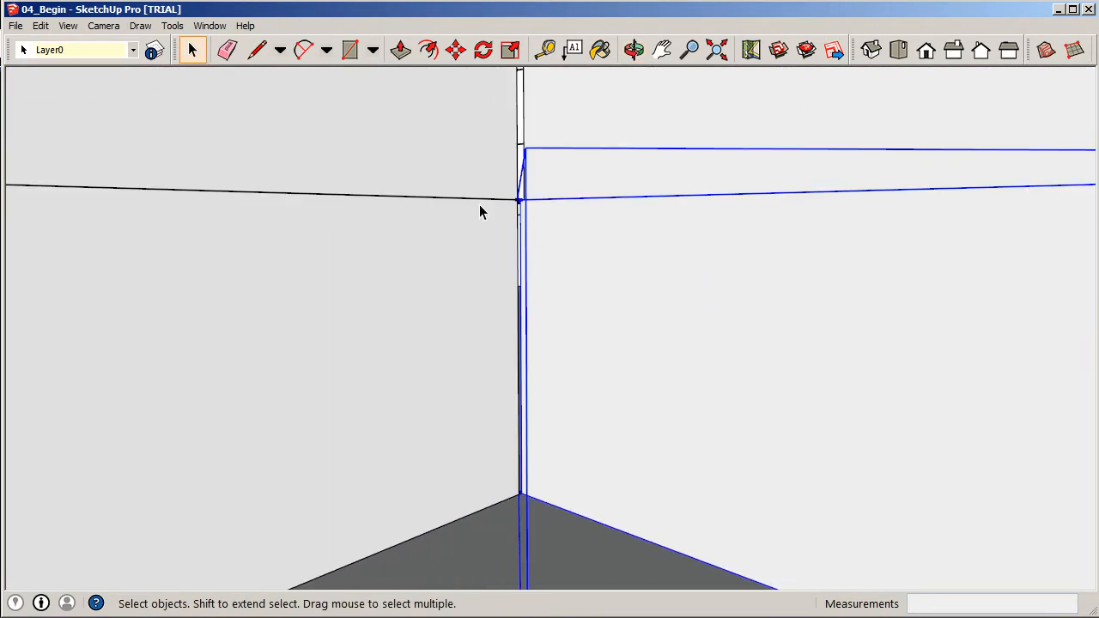
pyautogui.click(456, 49)
pyautogui.scroll(2, 538, 529)
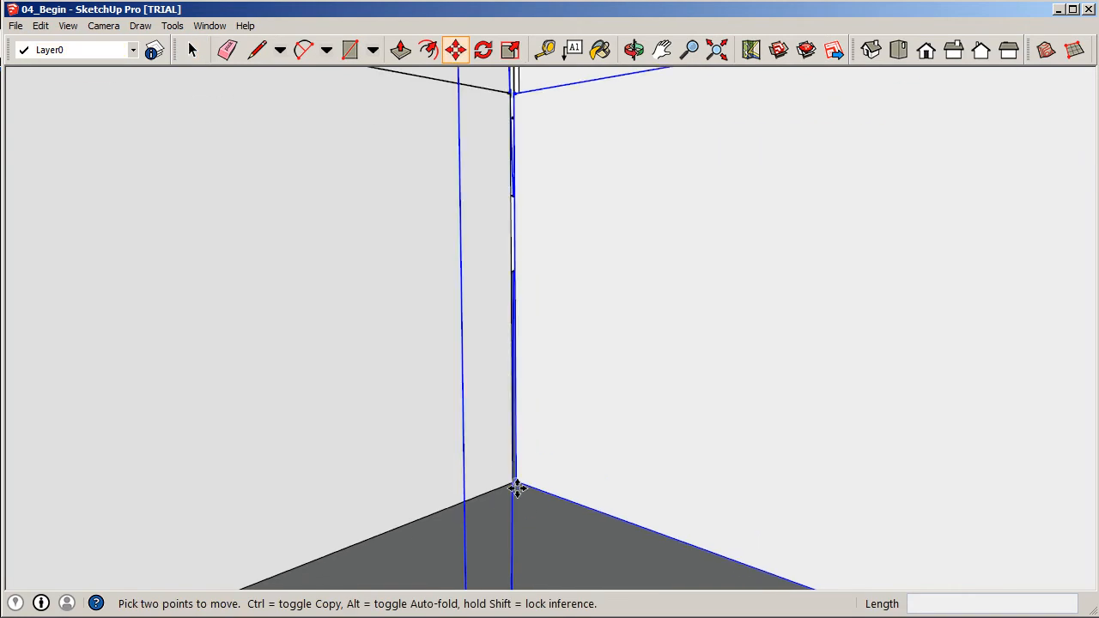
pyautogui.scroll(2, 517, 485)
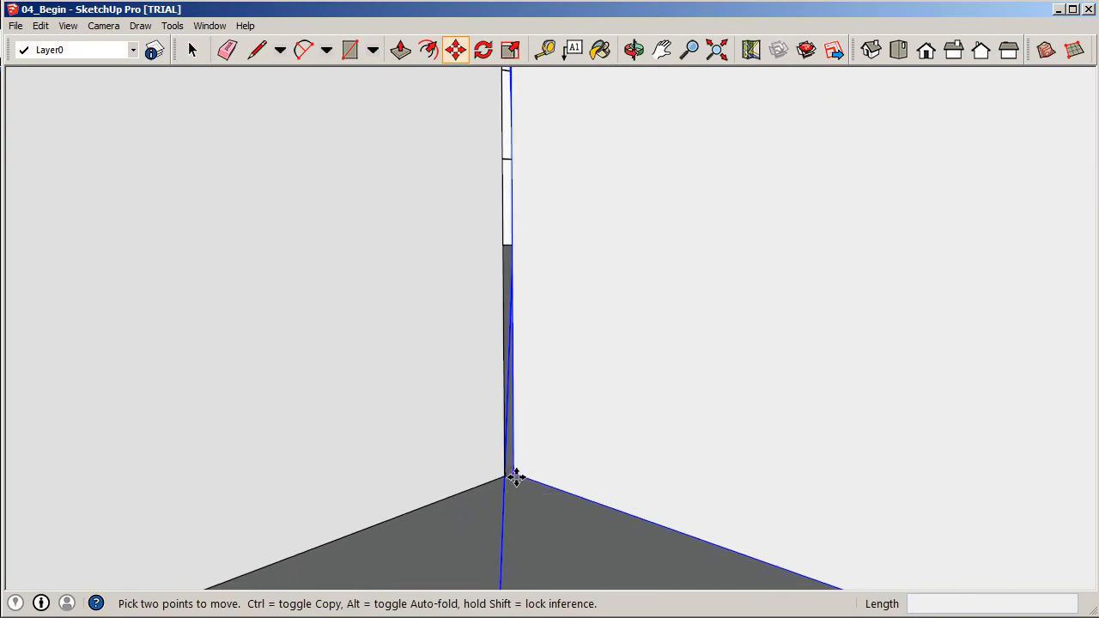
pyautogui.click(516, 478)
pyautogui.click(507, 479)
# - Move the right half's second floor so its inner bottom corner snaps onto the ground floor's top corner
pyautogui.scroll(-3, 527, 576)
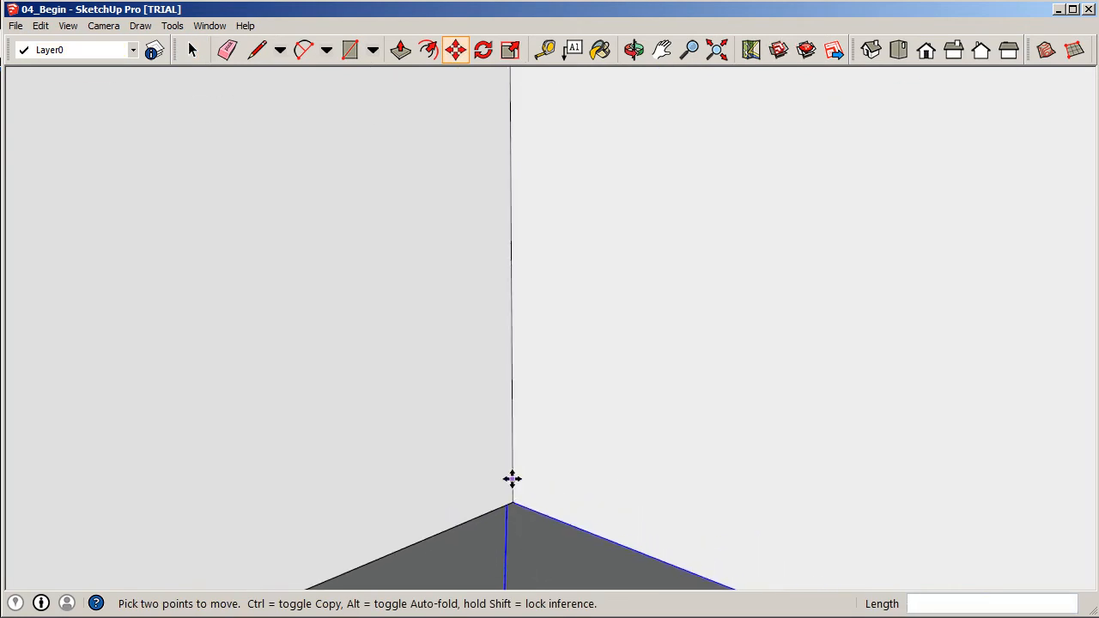
pyautogui.scroll(-3, 511, 356)
pyautogui.moveTo(518, 339); pyautogui.dragTo(536, 418, button='middle')
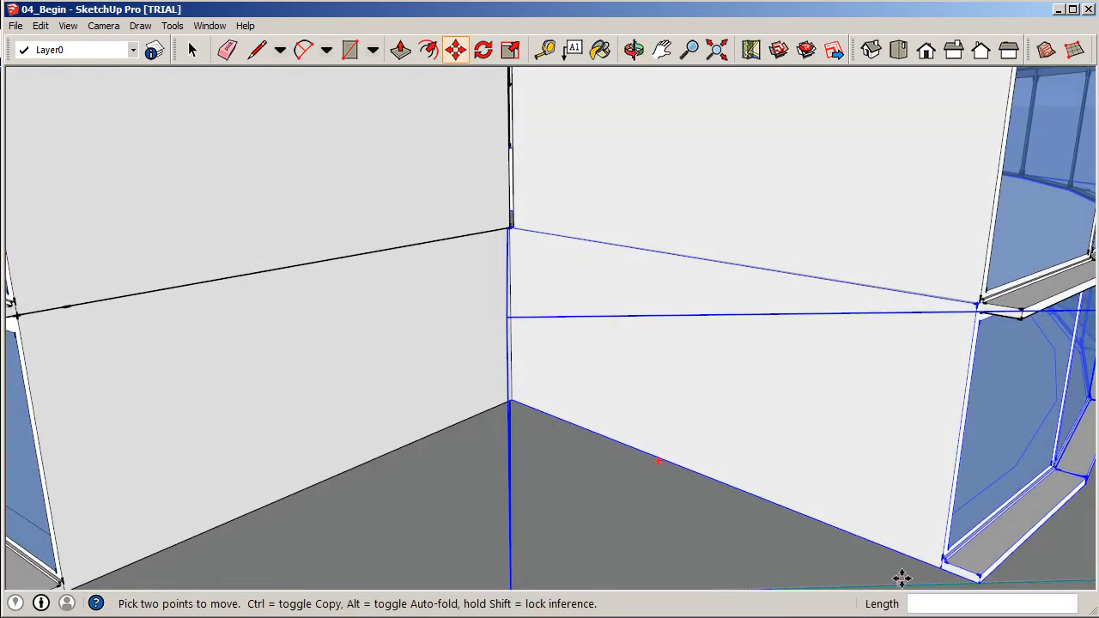
pyautogui.scroll(-5, 422, 487)
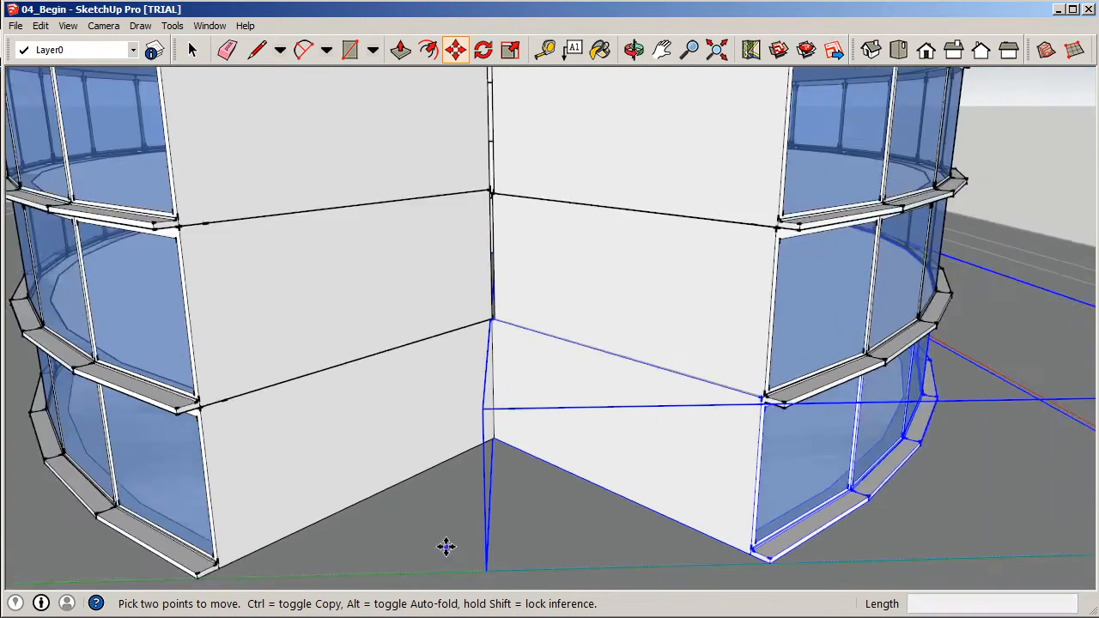
pyautogui.click(190, 49)
pyautogui.click(521, 294)
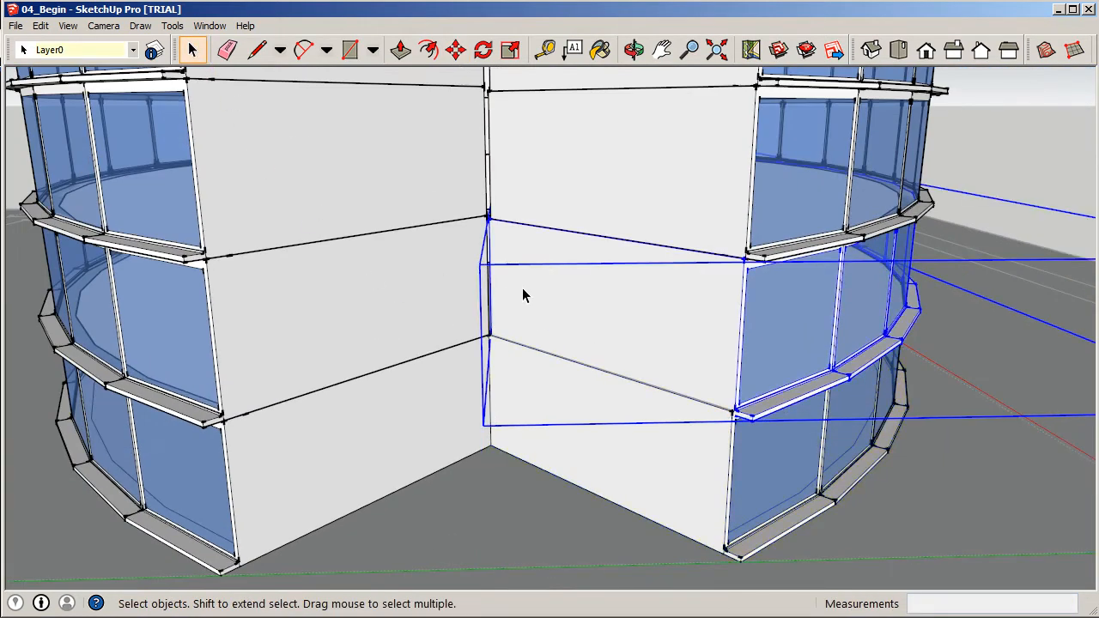
pyautogui.scroll(3, 522, 299)
pyautogui.click(455, 49)
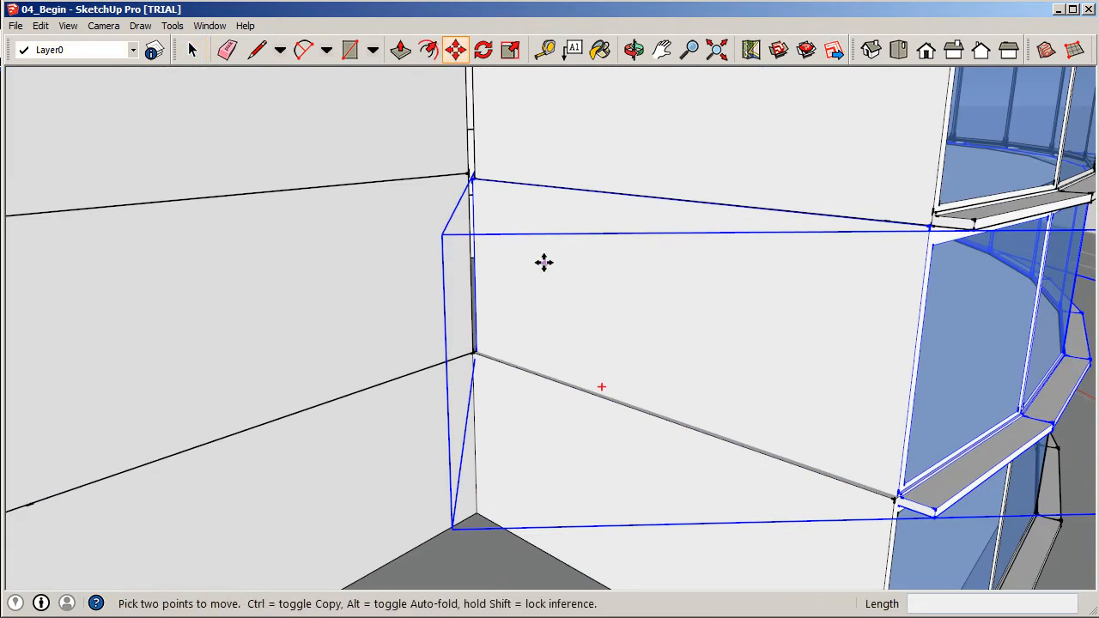
pyautogui.click(527, 300)
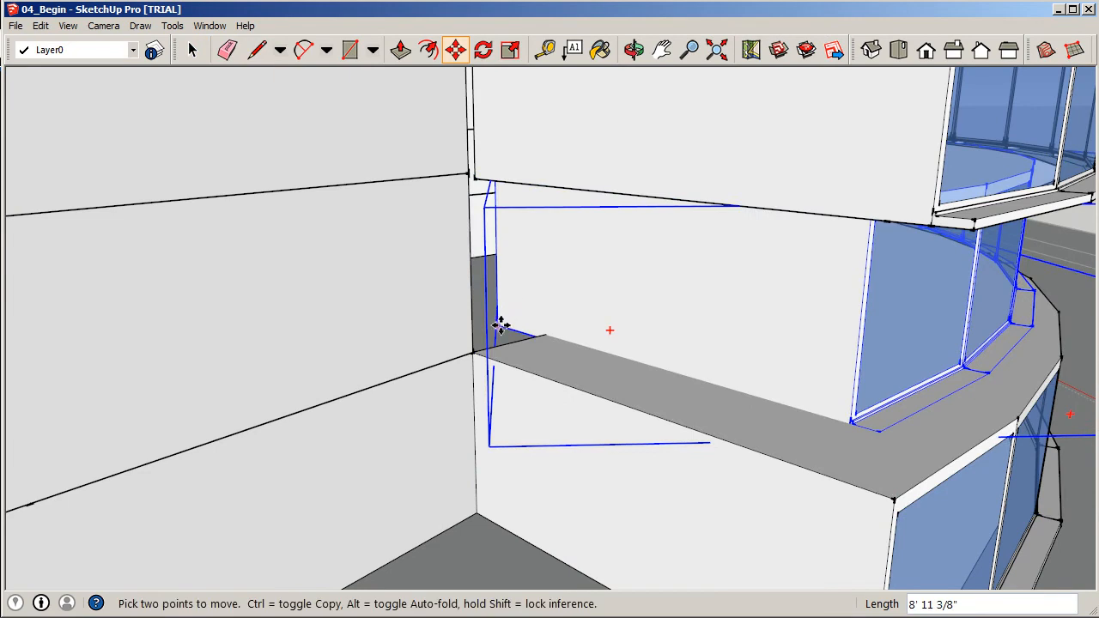
pyautogui.click(475, 352)
# - Move the right half's third floor so its inner bottom corner snaps onto the second floor's top corner
pyautogui.scroll(-3, 549, 456)
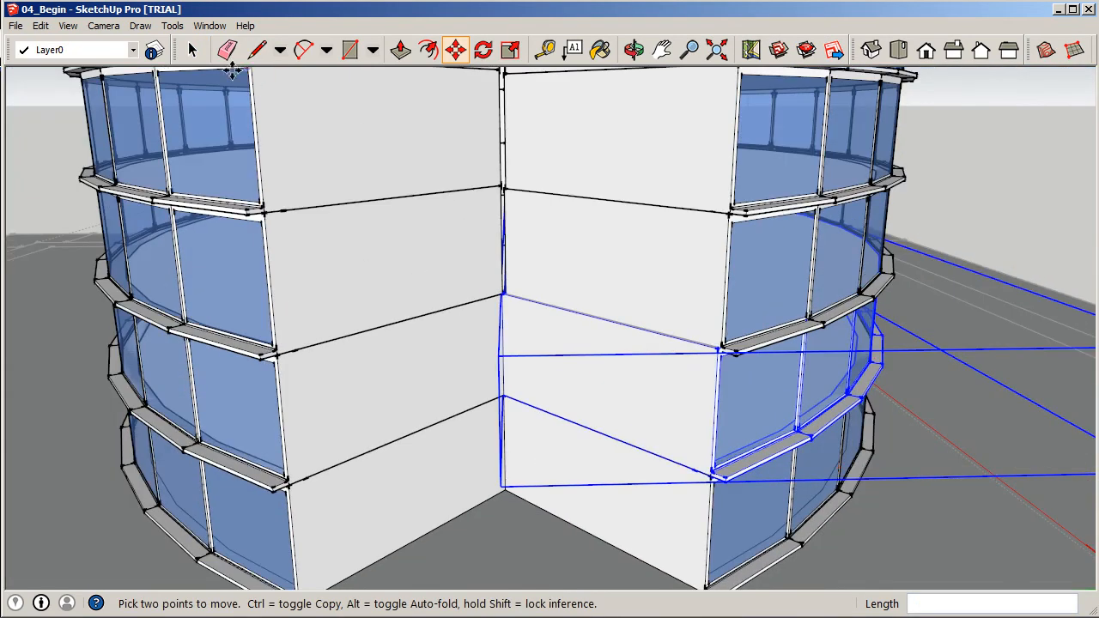
pyautogui.click(193, 49)
pyautogui.click(586, 270)
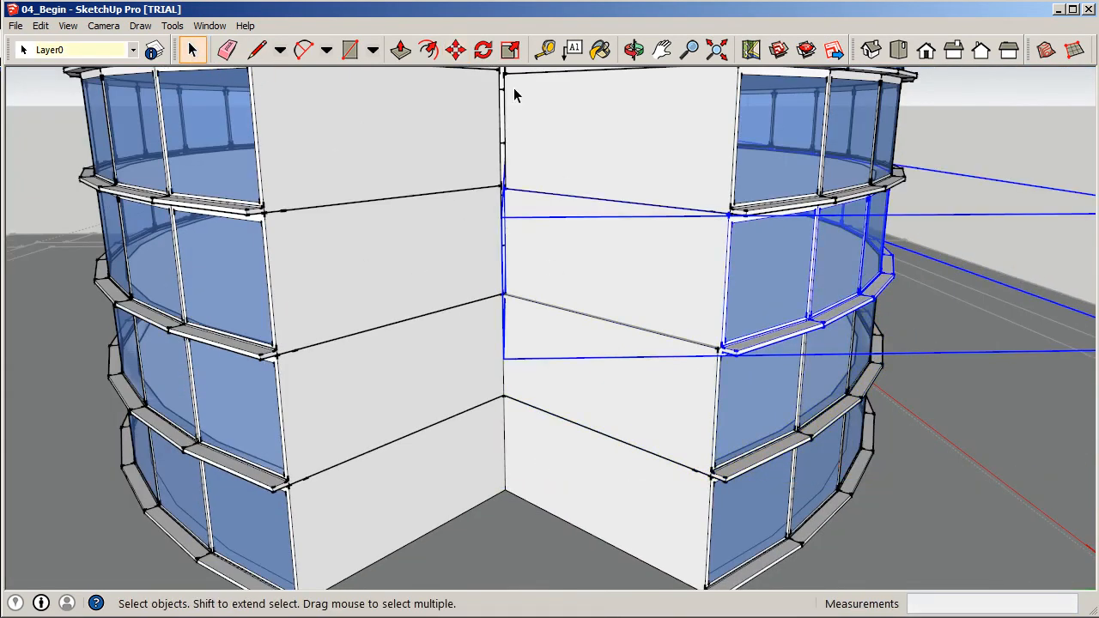
pyautogui.click(456, 49)
pyautogui.click(562, 284)
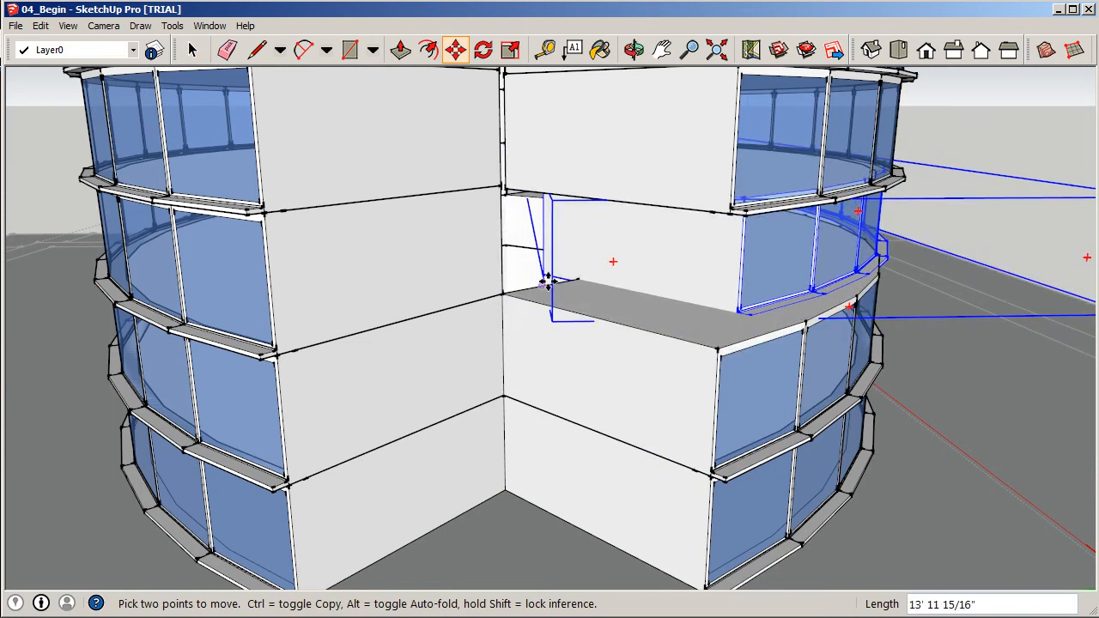
pyautogui.scroll(5, 557, 279)
pyautogui.click(535, 261)
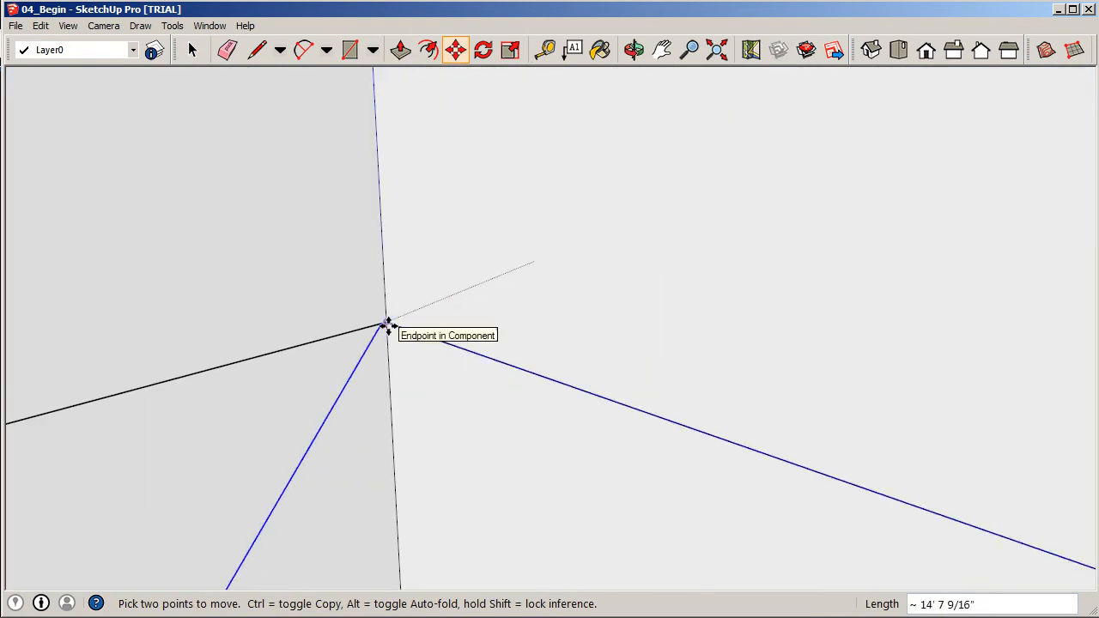
pyautogui.click(386, 324)
# - Move the right half's fourth floor so its inner bottom corner snaps onto the third floor's top corner
pyautogui.scroll(-6, 523, 485)
pyautogui.scroll(-2, 506, 510)
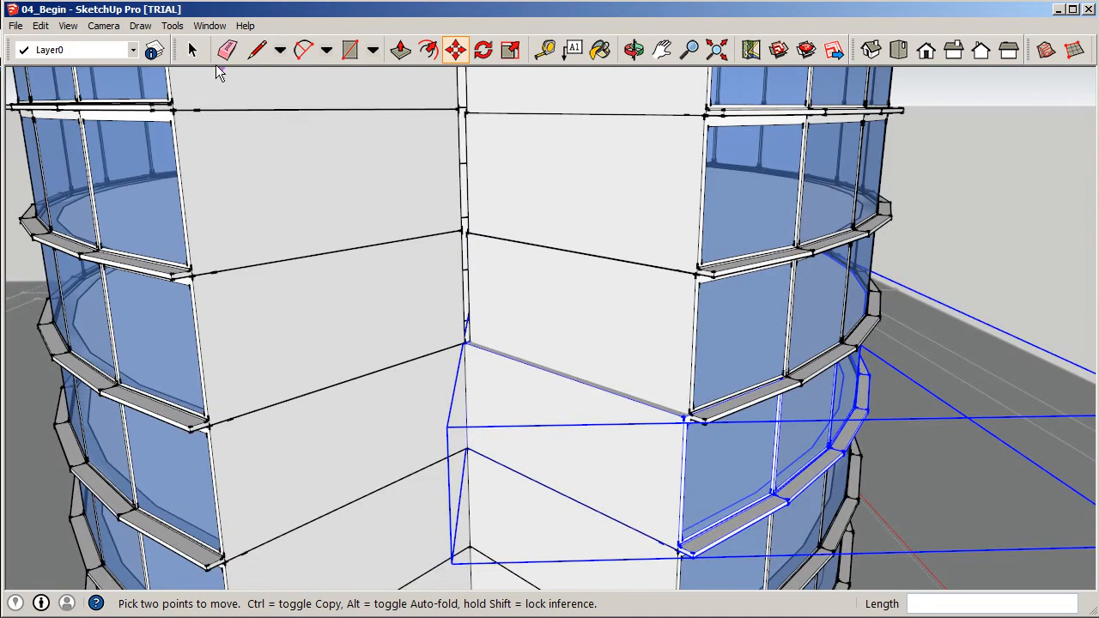
pyautogui.press('space')
pyautogui.hotkey('ctrl', 'z')
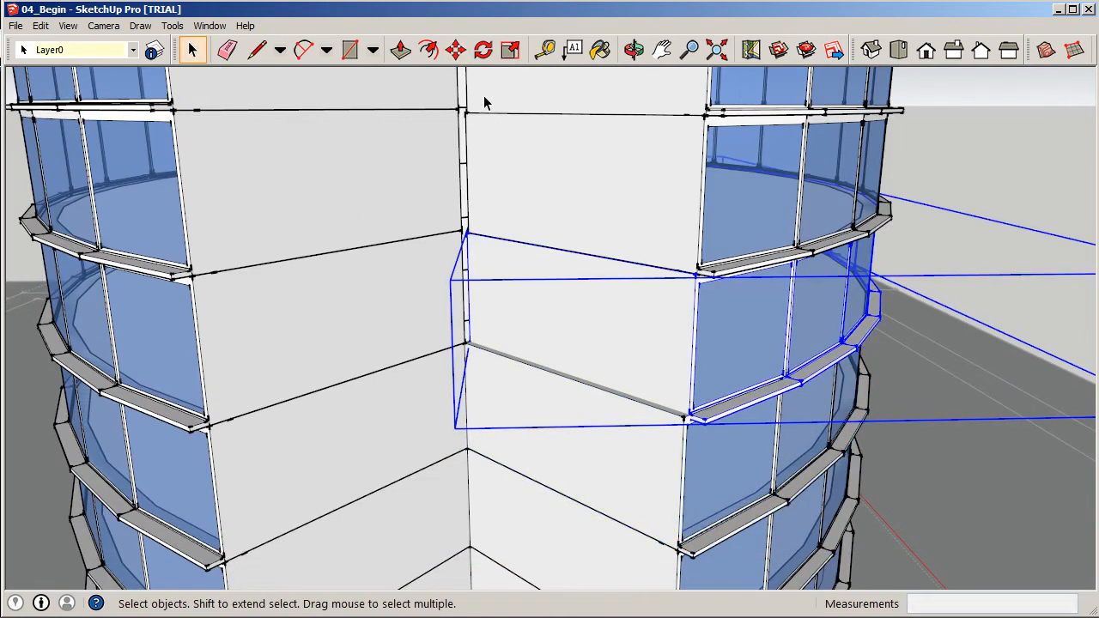
pyautogui.click(462, 53)
pyautogui.scroll(4, 504, 353)
pyautogui.click(505, 300)
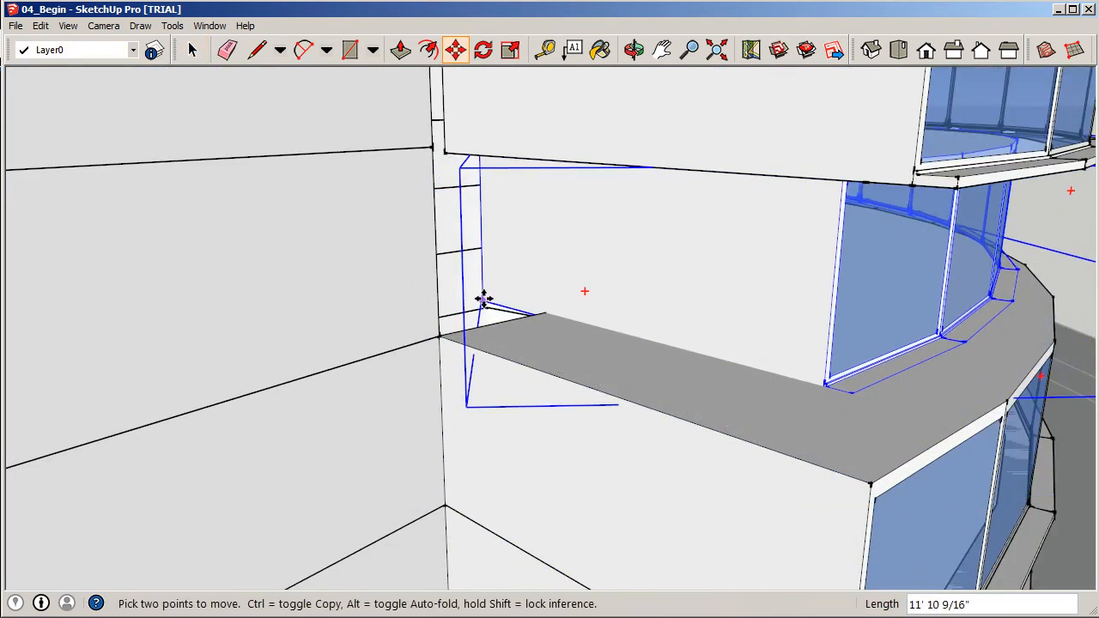
pyautogui.scroll(-6, 449, 321)
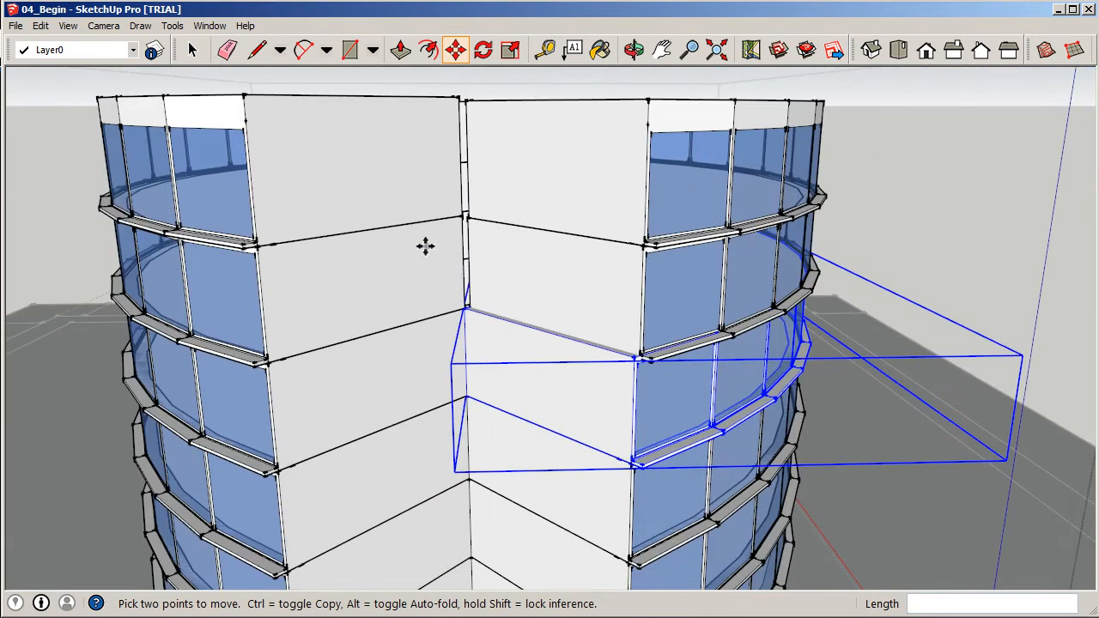
# - Move the right half's fifth floor so its inner bottom corner snaps onto the fourth floor's top corner
pyautogui.click(192, 50)
pyautogui.scroll(3, 484, 232)
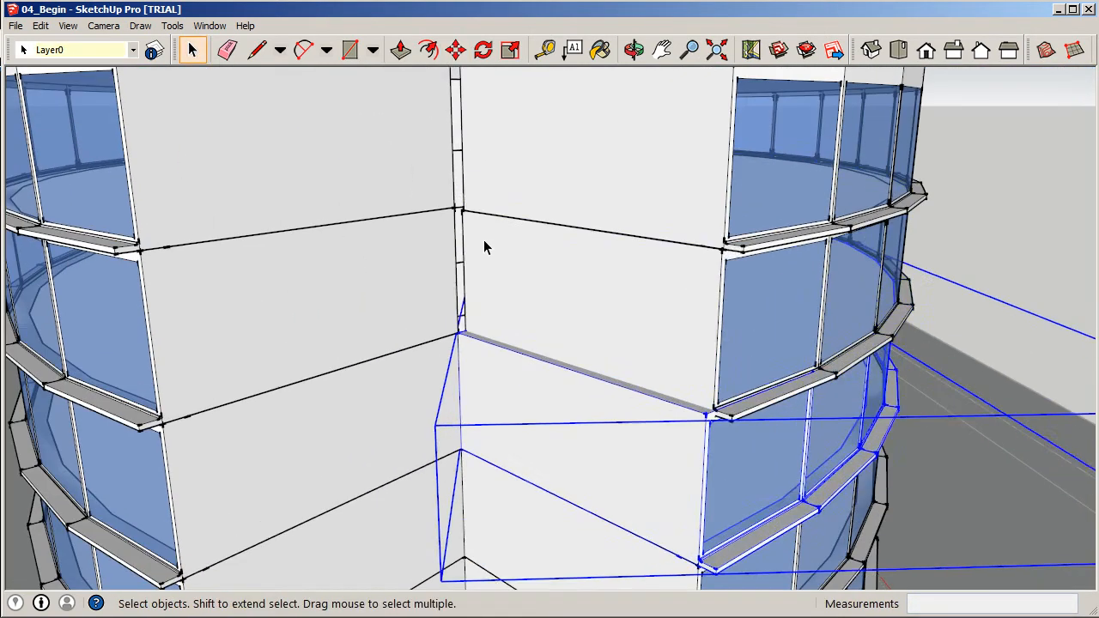
pyautogui.click(457, 52)
pyautogui.scroll(3, 491, 336)
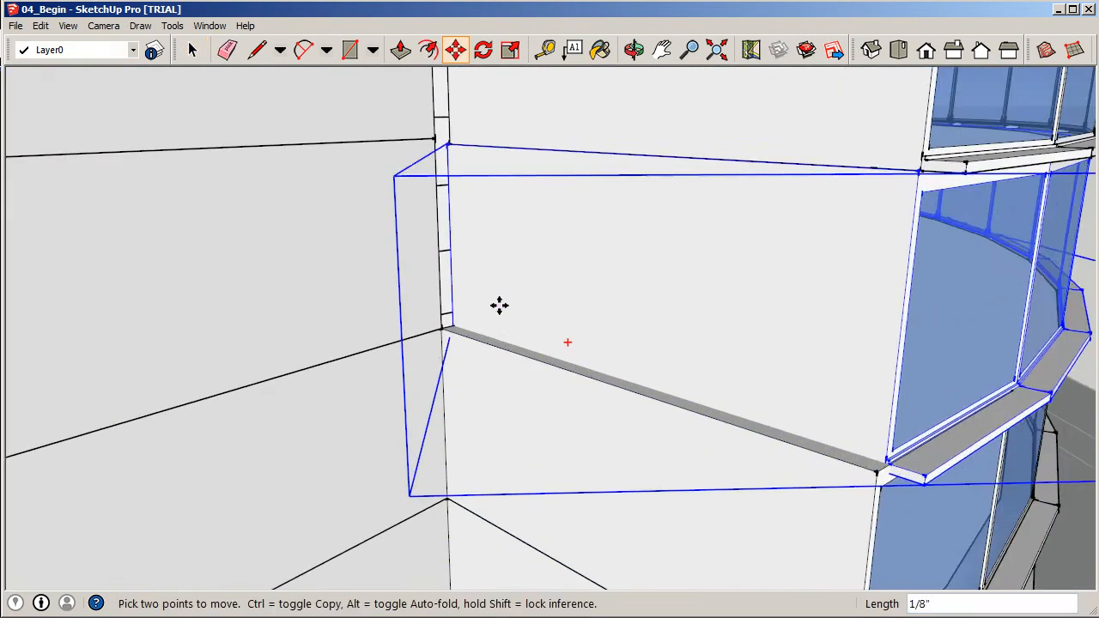
pyautogui.click(497, 306)
pyautogui.click(482, 304)
pyautogui.click(446, 321)
# - Move the right half's top floor so its inner bottom corner snaps onto the fifth floor's top corner
pyautogui.scroll(-3, 464, 376)
pyautogui.click(192, 49)
pyautogui.scroll(-3, 503, 351)
pyautogui.scroll(2, 539, 242)
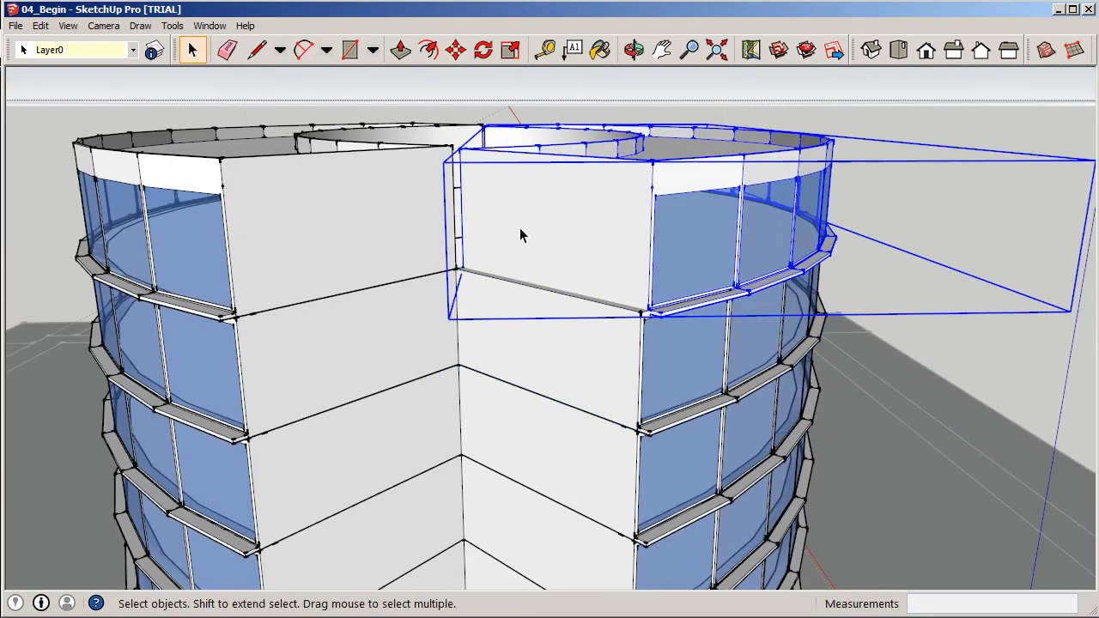
pyautogui.click(456, 50)
pyautogui.scroll(3, 486, 278)
pyautogui.click(486, 278)
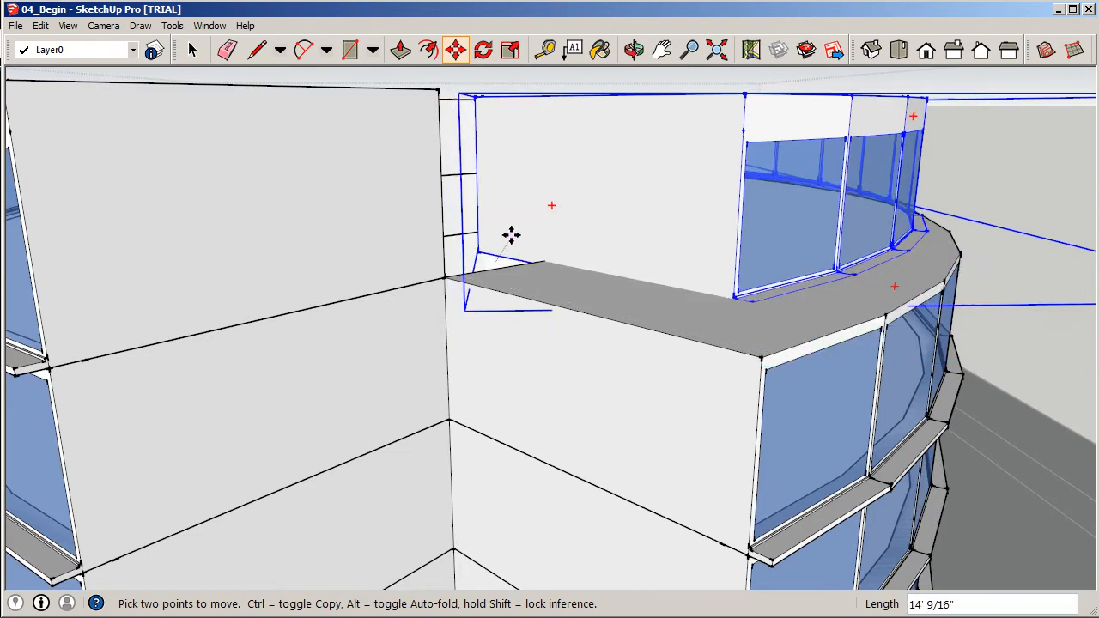
pyautogui.click(446, 276)
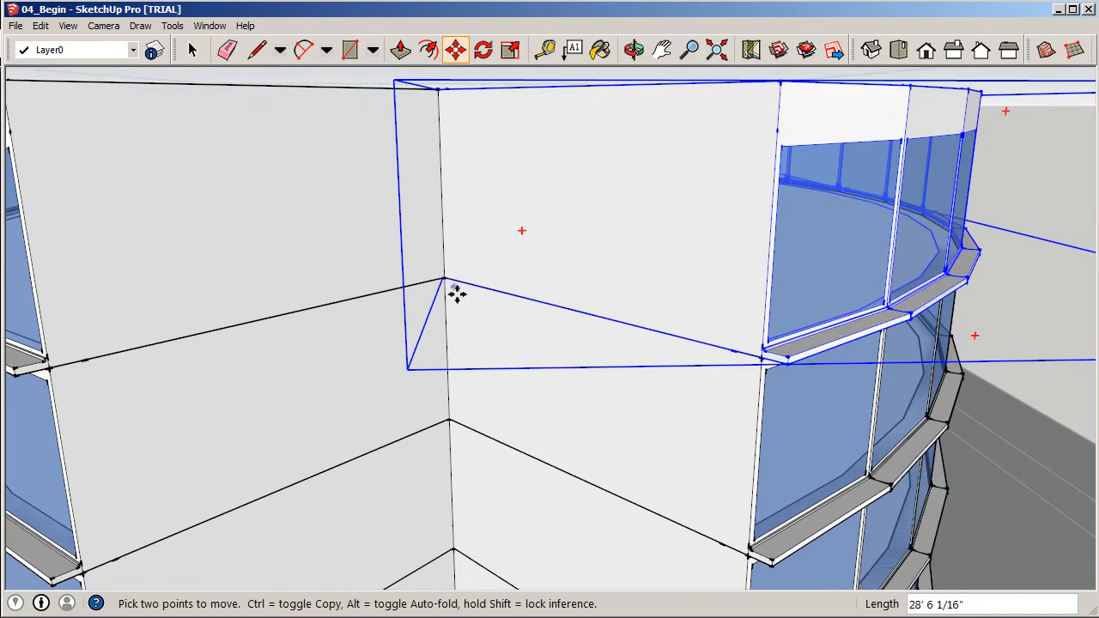
# - Clear the selection and draw a line about 55' long from the inner square's left front point to the building's front
pyautogui.scroll(-4, 487, 292)
pyautogui.click(191, 49)
pyautogui.click(256, 49)
pyautogui.click(194, 50)
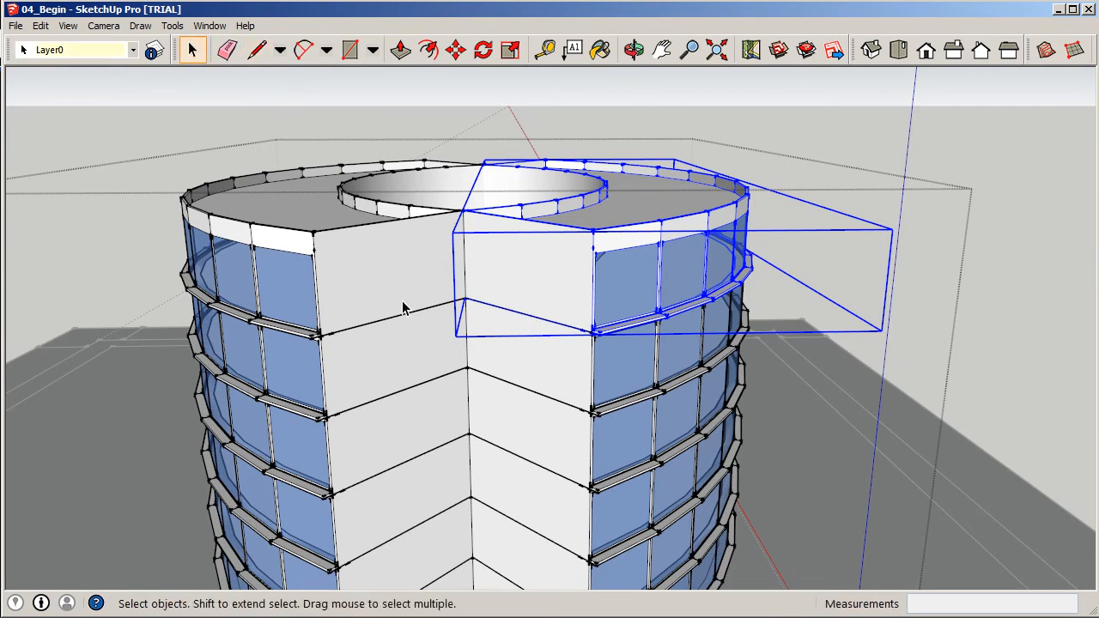
pyautogui.press('Escape')
pyautogui.scroll(-4, 518, 248)
pyautogui.click(256, 50)
pyautogui.scroll(2, 465, 566)
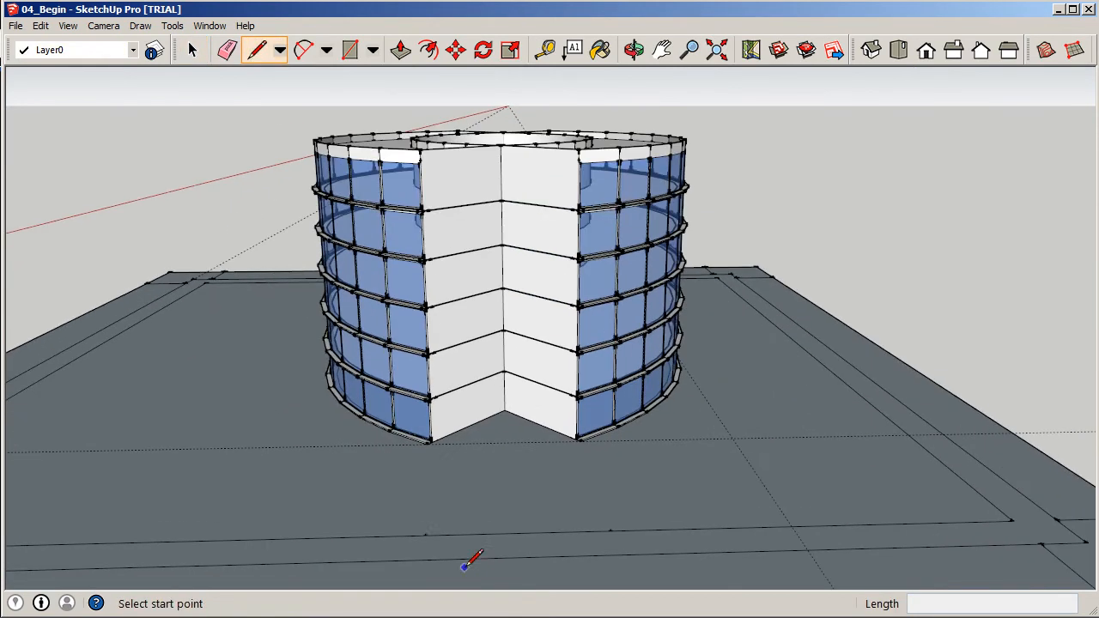
pyautogui.click(425, 535)
pyautogui.scroll(3, 456, 455)
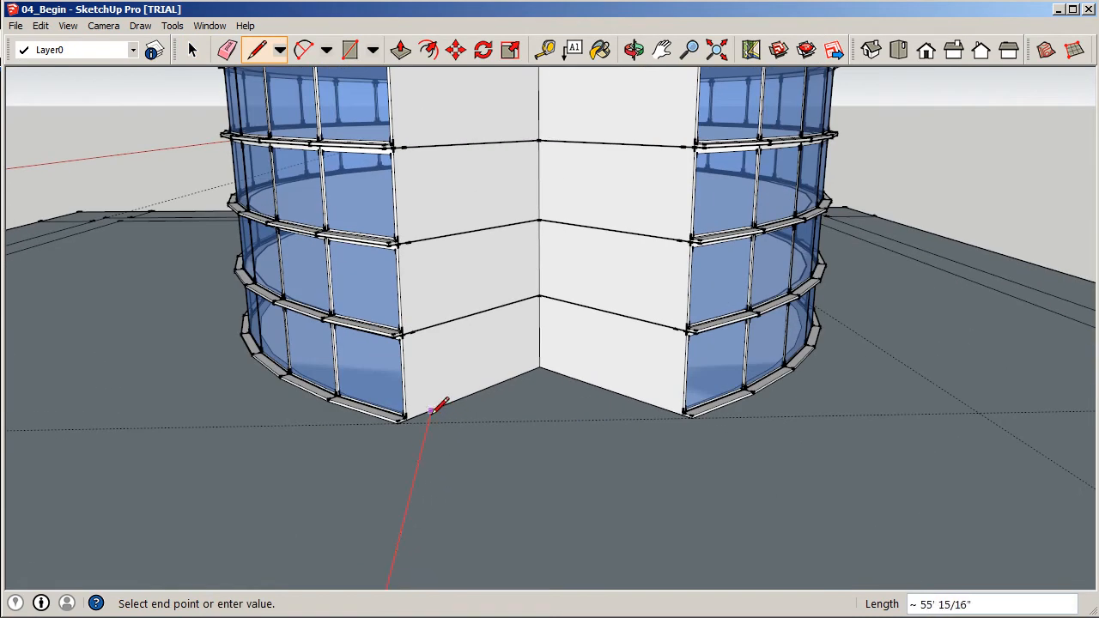
pyautogui.click(430, 412)
pyautogui.scroll(-2, 438, 408)
pyautogui.press('Escape')
# - Draw a centre line about 75' long from the notch's inner bottom corner straight out to the inner square's front edge
pyautogui.moveTo(637, 470); pyautogui.dragTo(703, 457, button='middle')
pyautogui.click(628, 400)
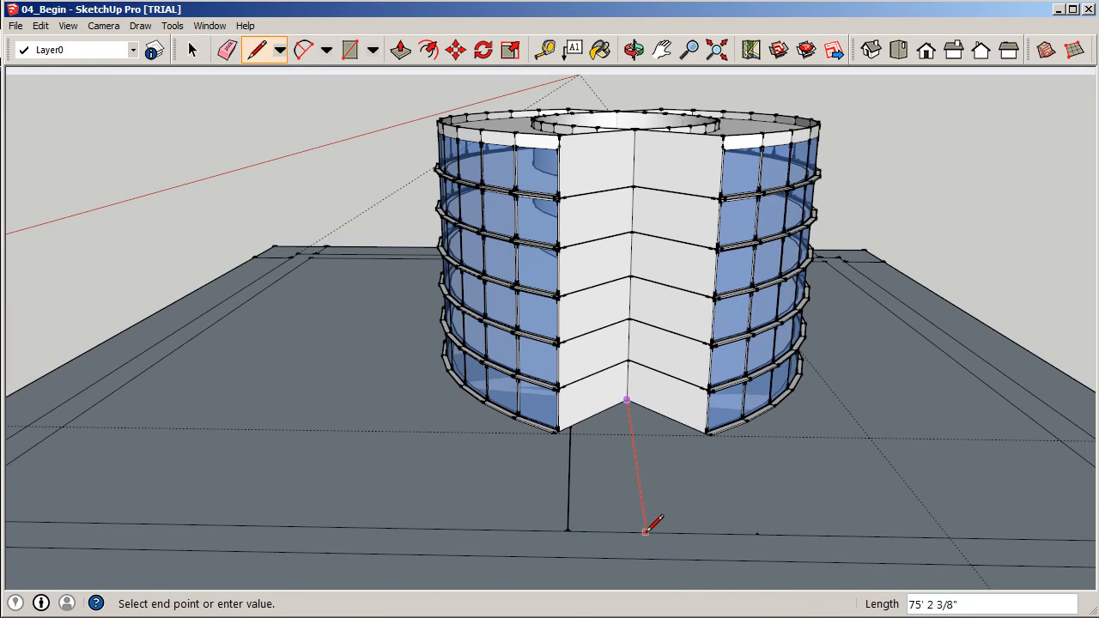
pyautogui.click(646, 530)
# - Erase the line running from the inner square's left front point to the building
pyautogui.click(194, 52)
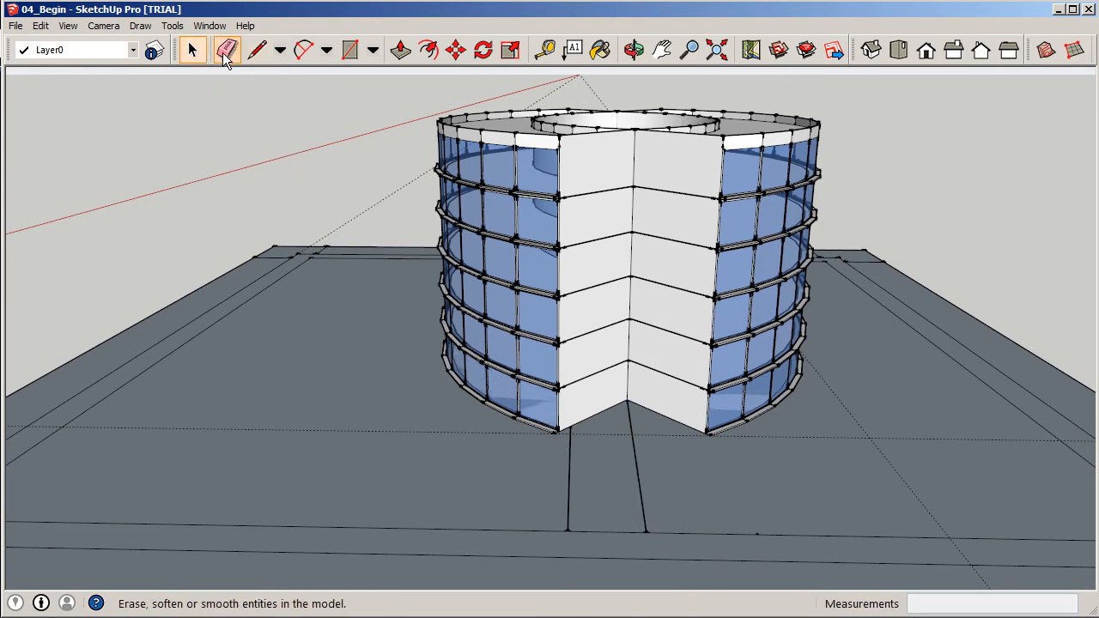
pyautogui.click(226, 50)
pyautogui.moveTo(569, 497); pyautogui.dragTo(594, 504)
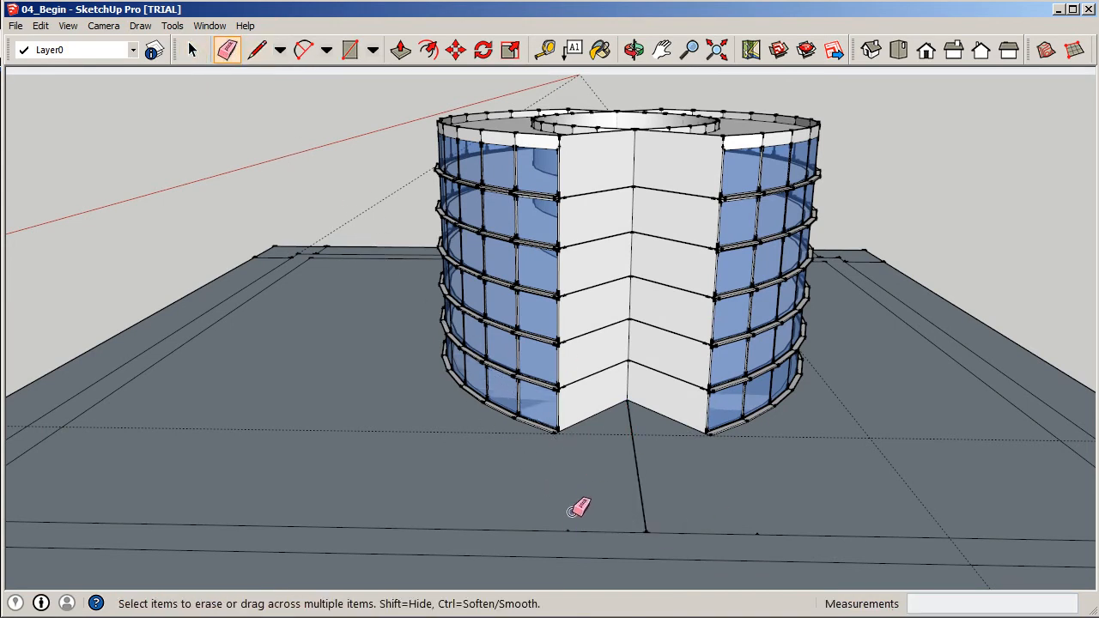
# - Draw a 6' line along the inner square's front edge, leftward from the centre line's front end
pyautogui.click(258, 51)
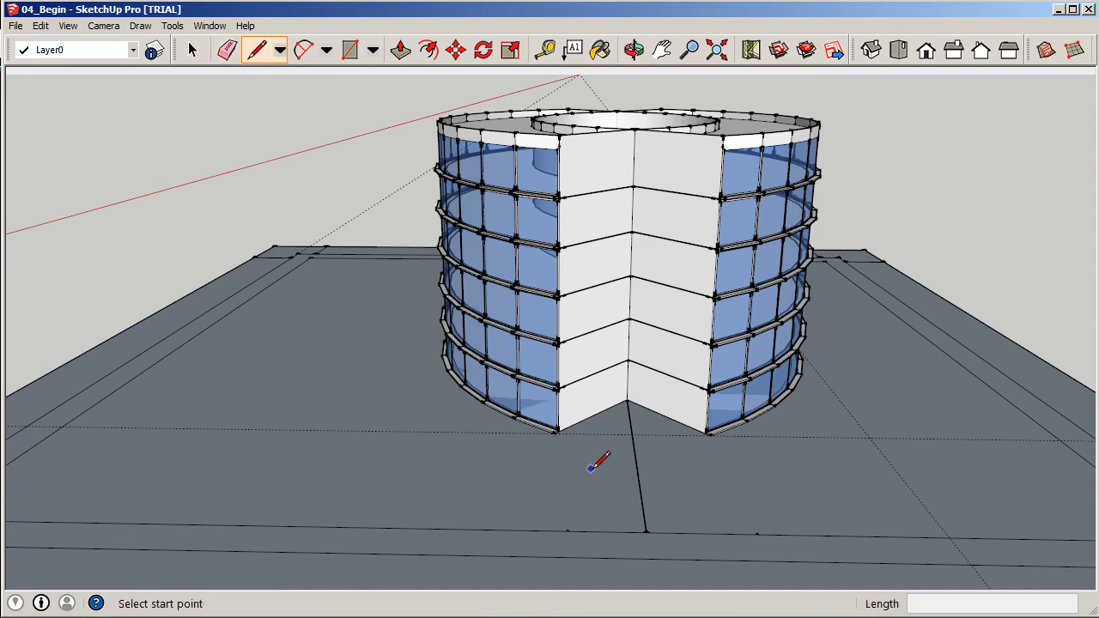
pyautogui.click(646, 532)
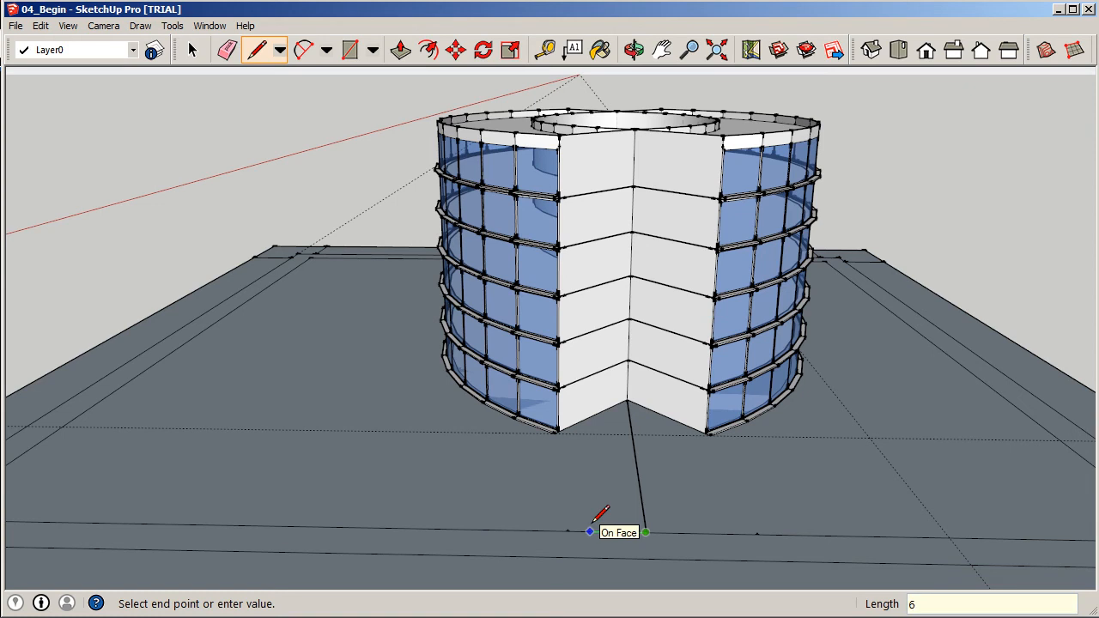
pyautogui.press('Escape')
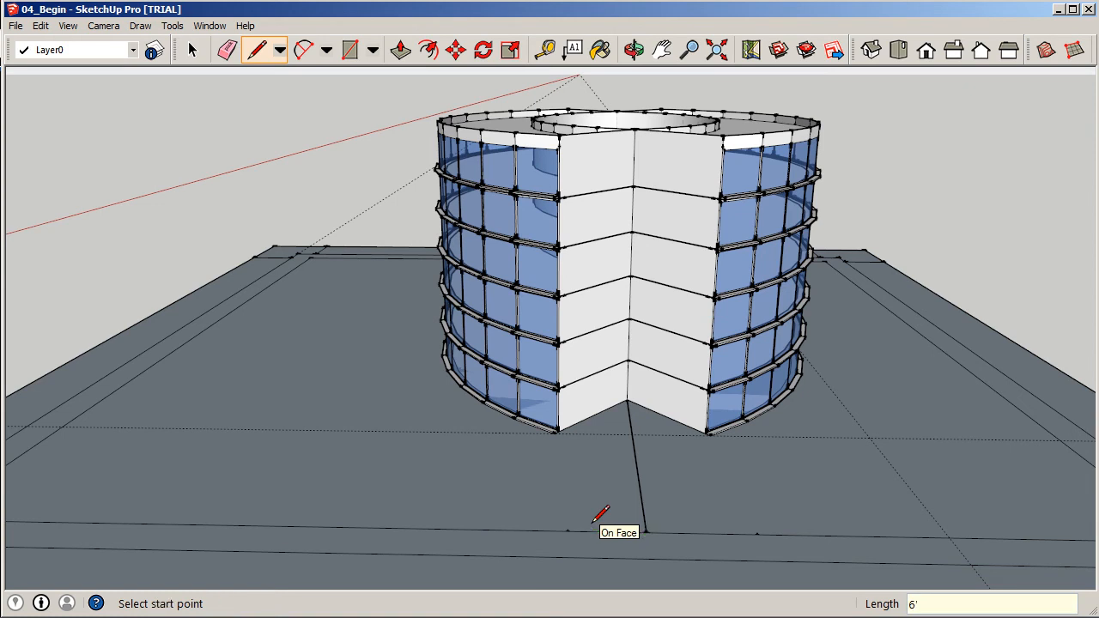
pyautogui.click(646, 533)
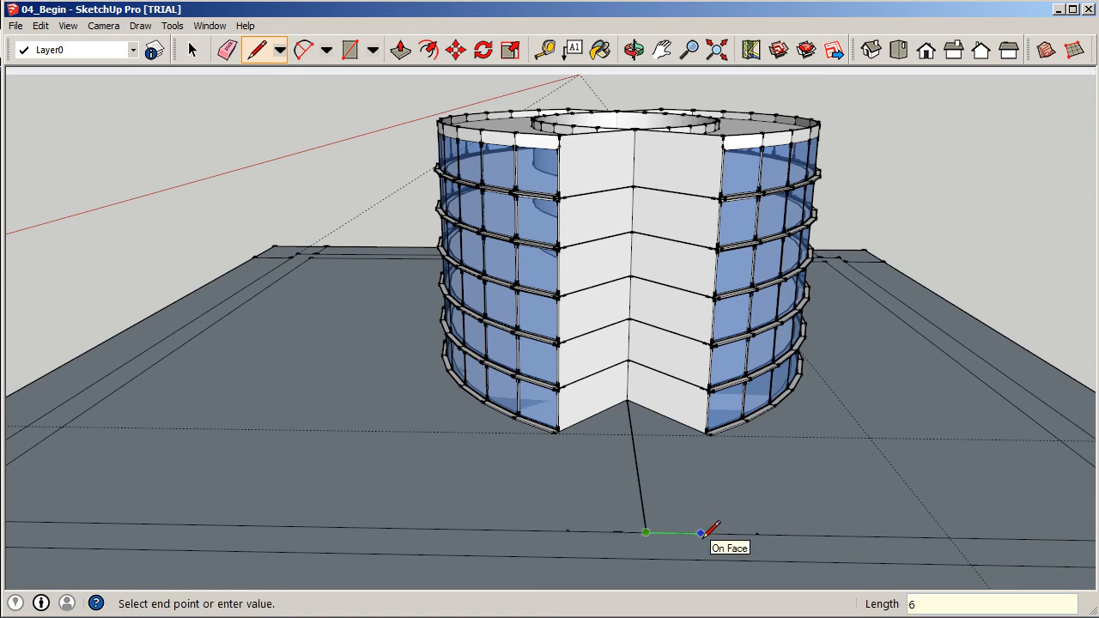
pyautogui.press('Escape')
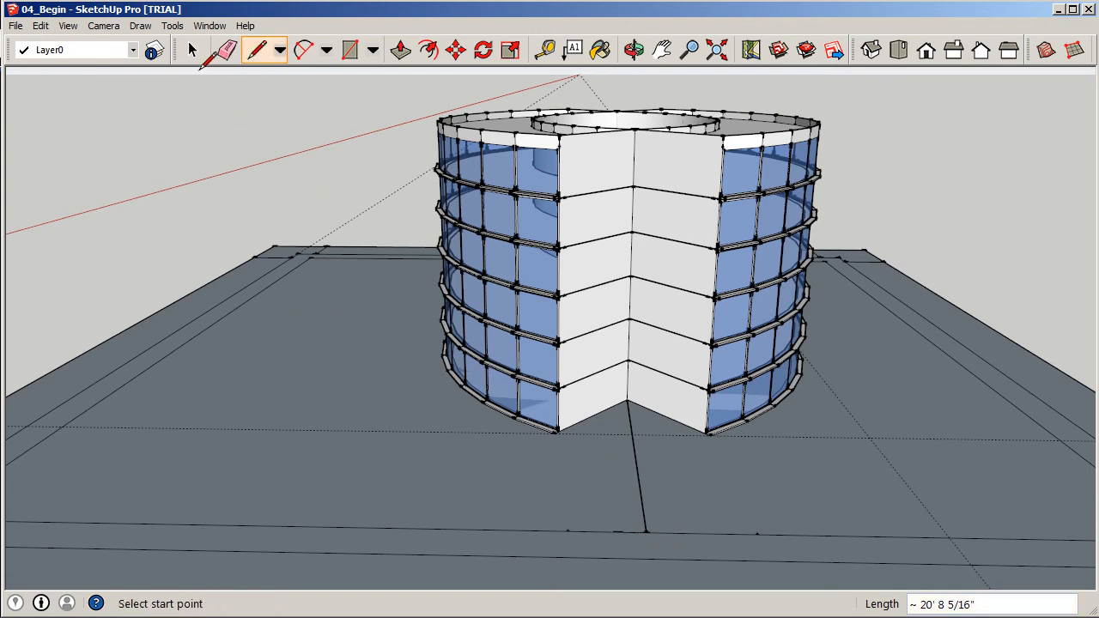
pyautogui.press('space')
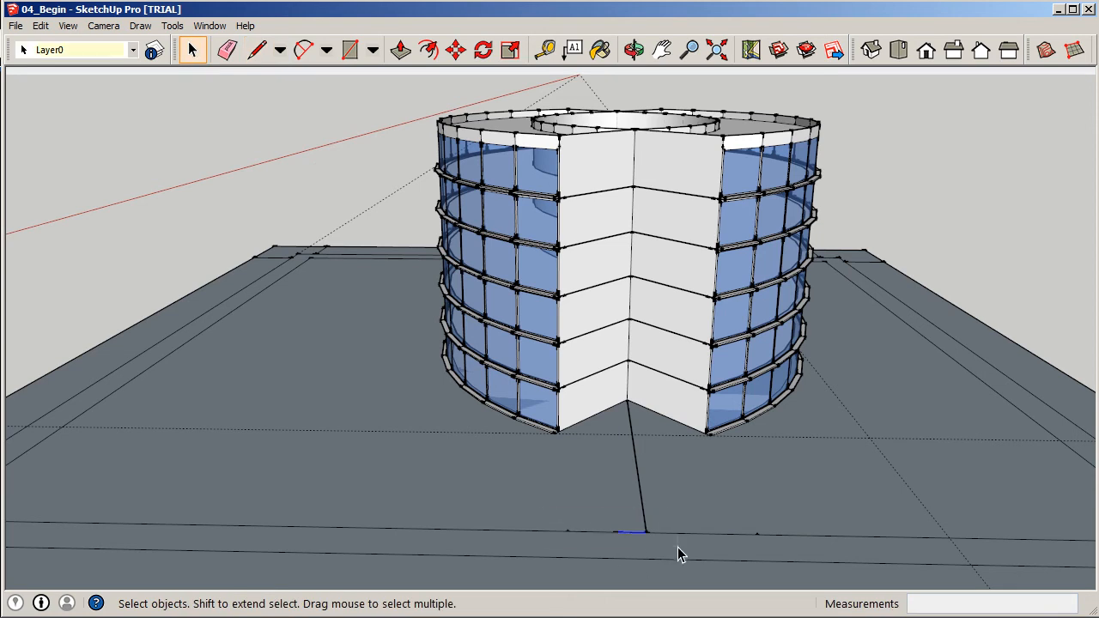
# - Draw a 6' line along the inner square's front edge, rightward from the centre line's front end
pyautogui.click(257, 51)
pyautogui.click(645, 533)
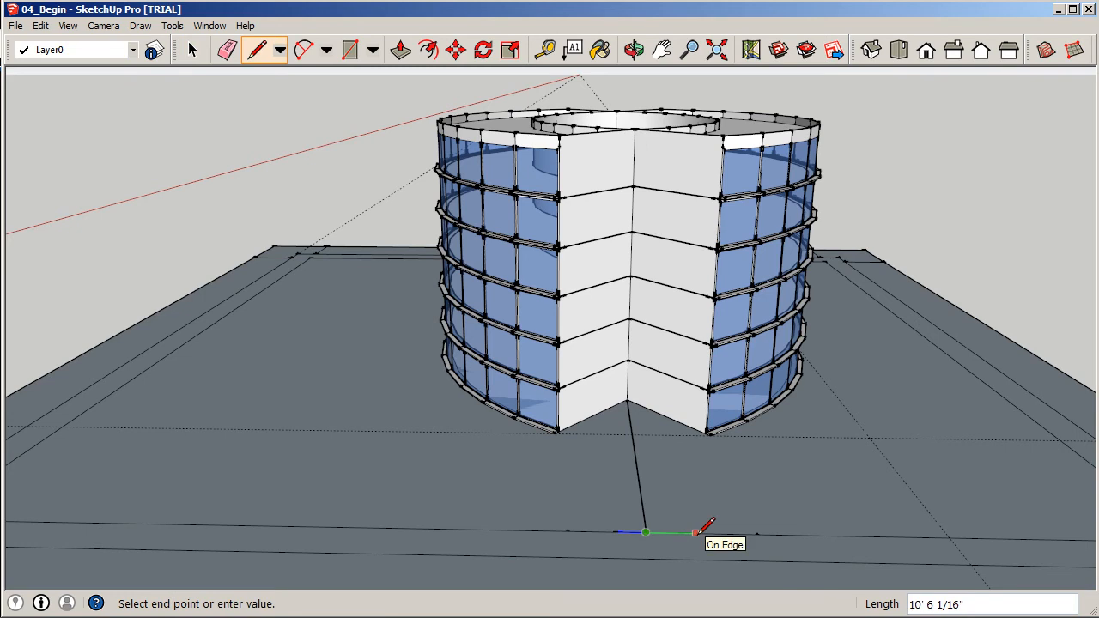
pyautogui.press('Escape')
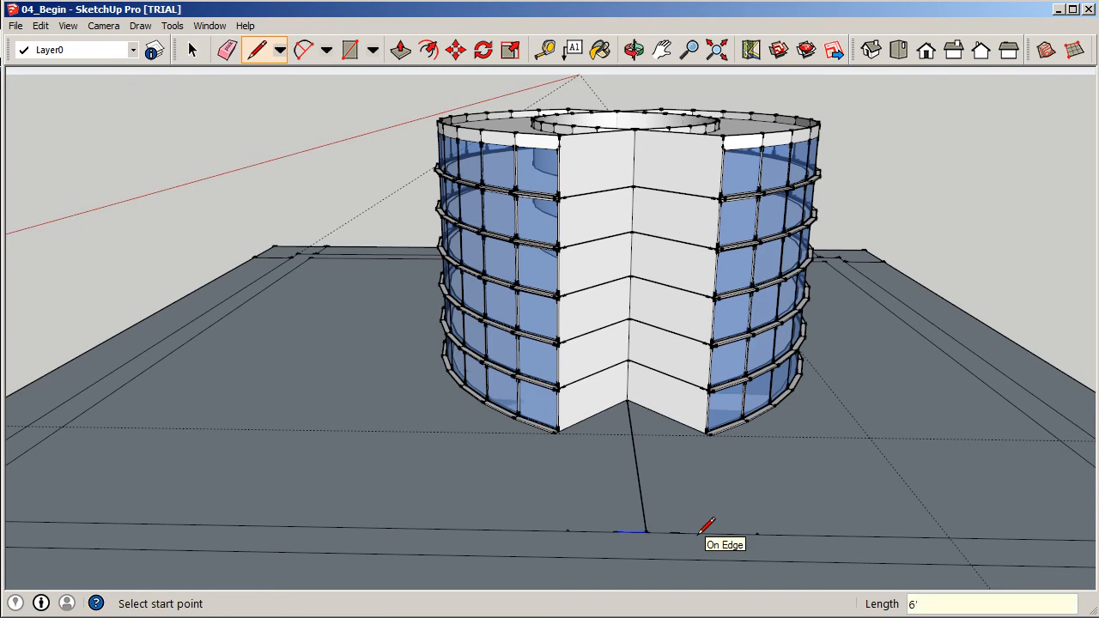
# - Draw the walkway's left edge, about 53' long, up to the left half's bottom front corner and on to the notch's inner corner
pyautogui.click(616, 532)
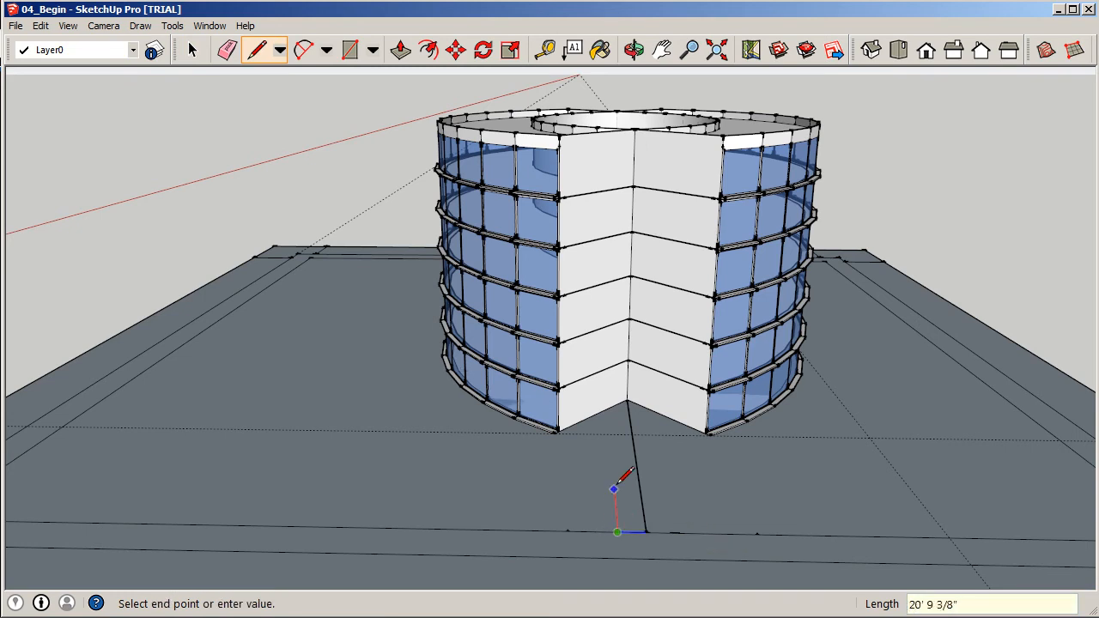
pyautogui.scroll(6, 566, 423)
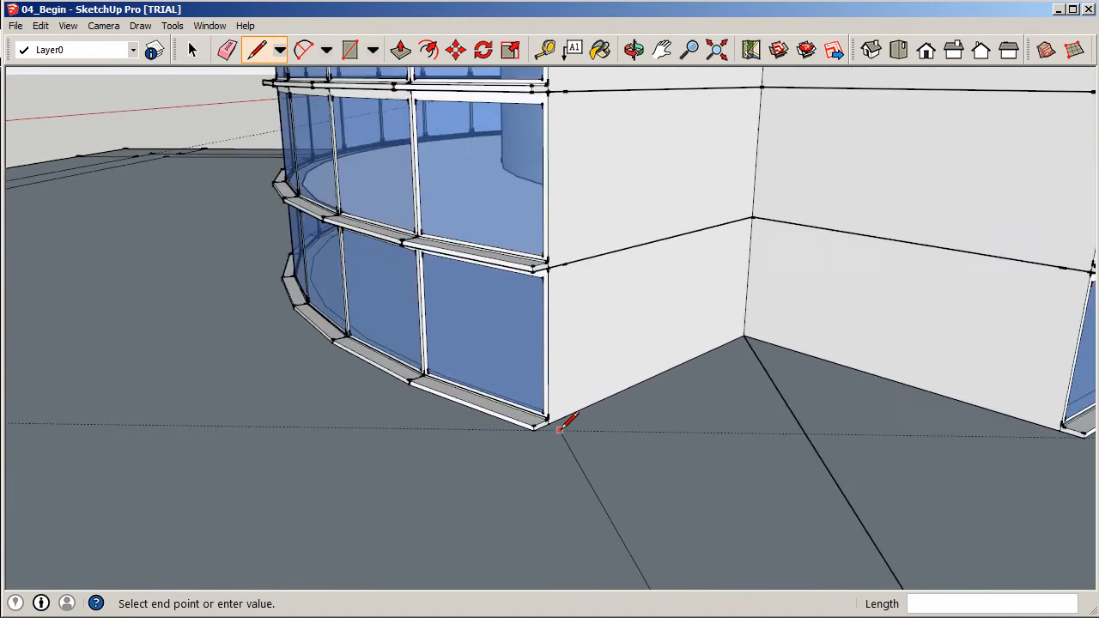
pyautogui.scroll(3, 559, 425)
pyautogui.scroll(3, 554, 419)
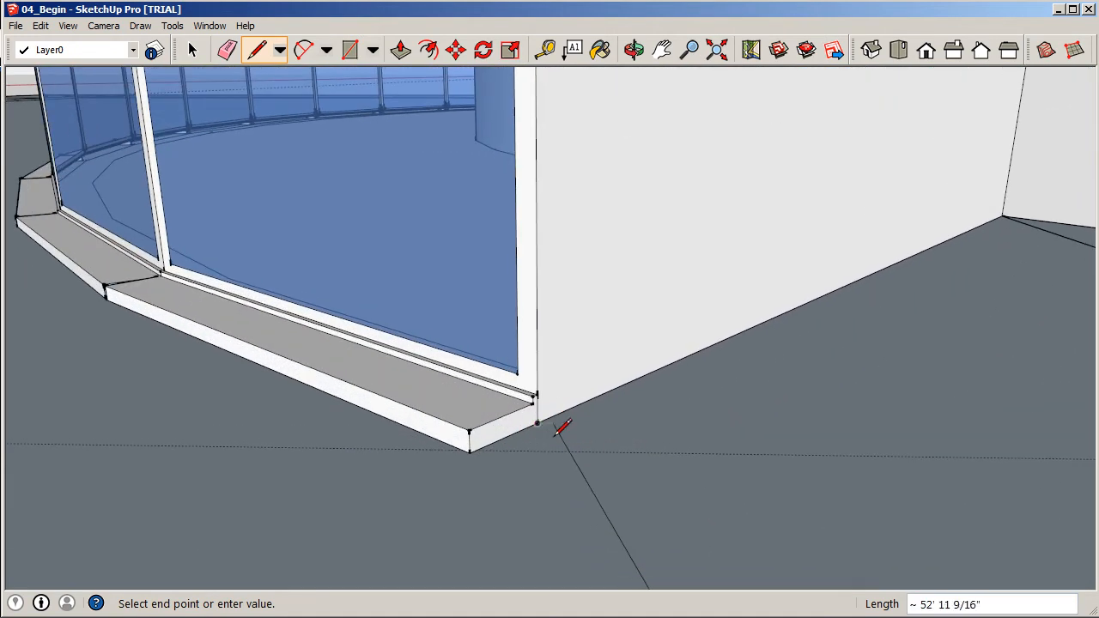
pyautogui.click(539, 422)
pyautogui.click(1002, 217)
pyautogui.scroll(-10, 369, 346)
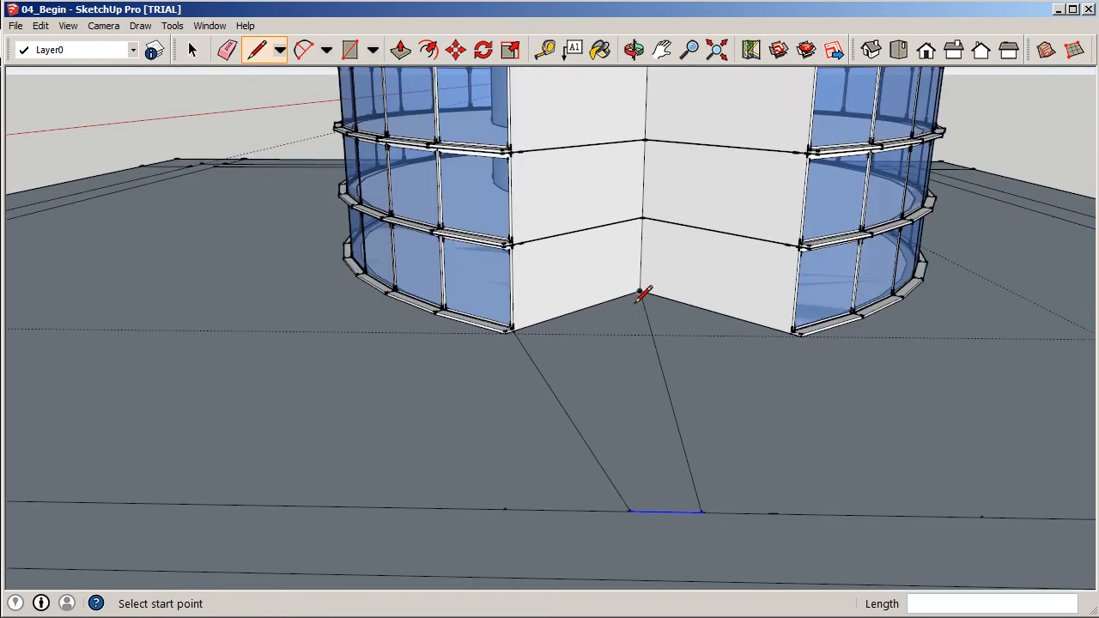
pyautogui.click(193, 49)
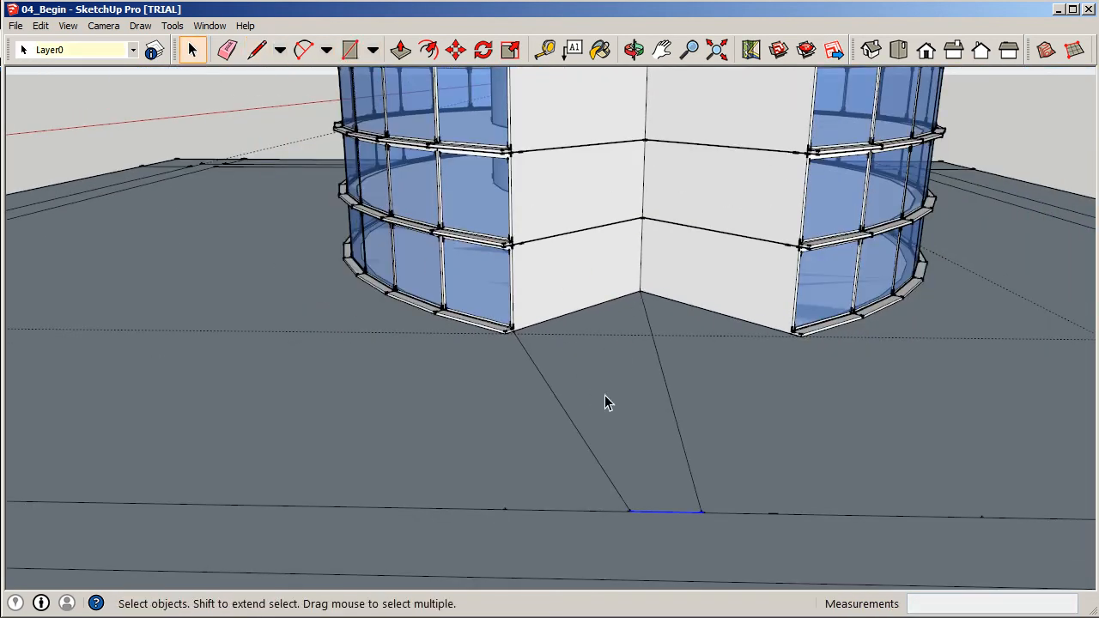
# - Draw the walkway's right edge, about 53' long, up to the right half's bottom front corner and on to the notch's inner corner
pyautogui.click(257, 50)
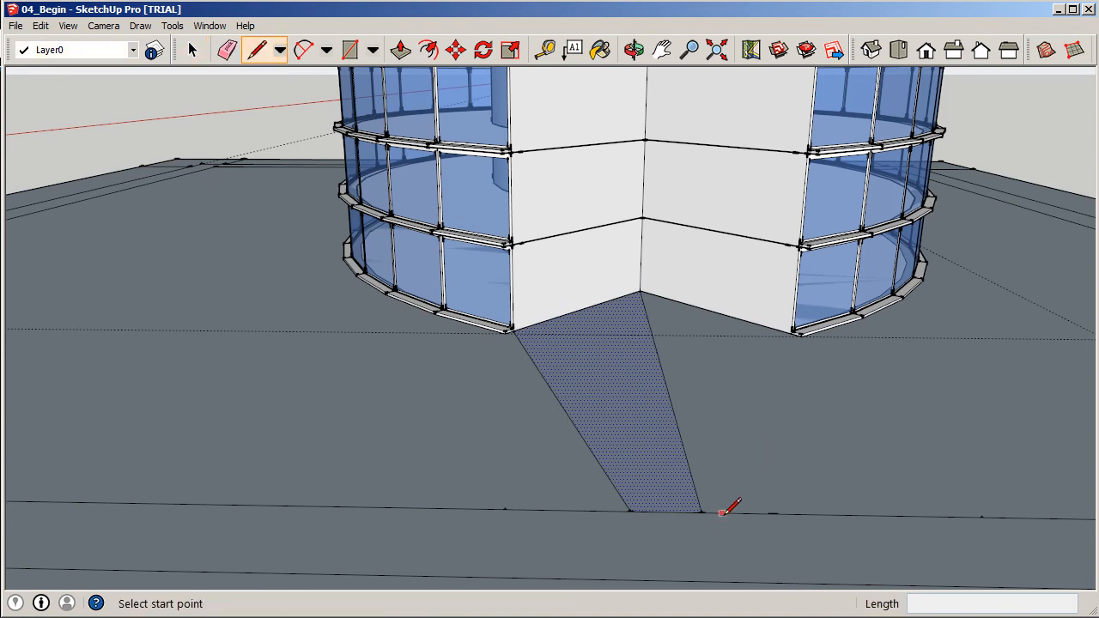
pyautogui.moveTo(735, 514); pyautogui.dragTo(660, 527, button='middle')
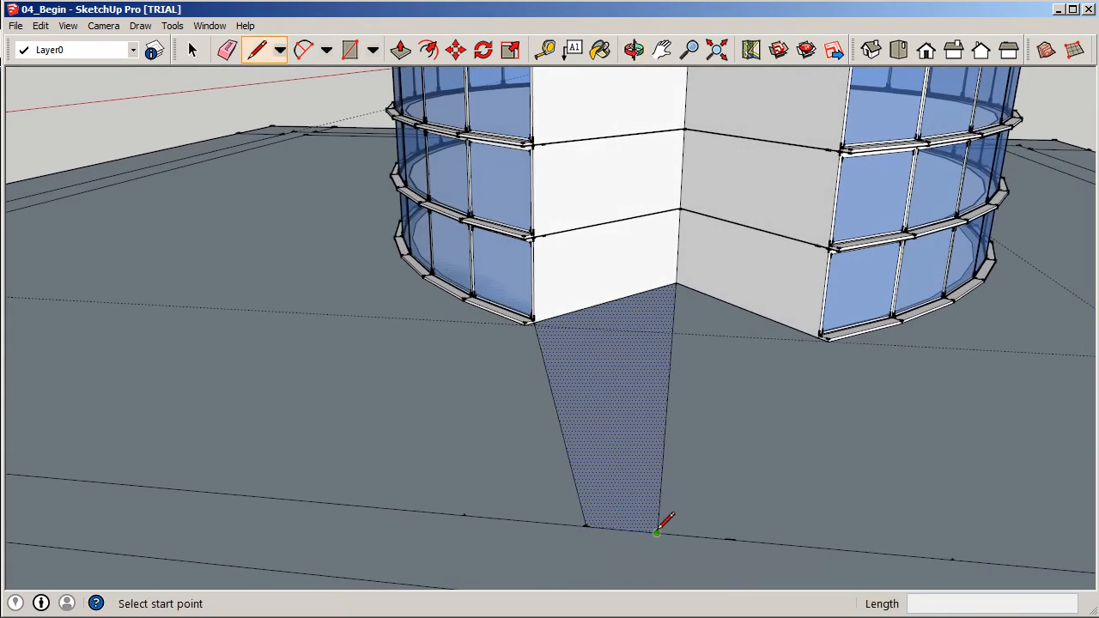
pyautogui.click(730, 538)
pyautogui.scroll(5, 824, 339)
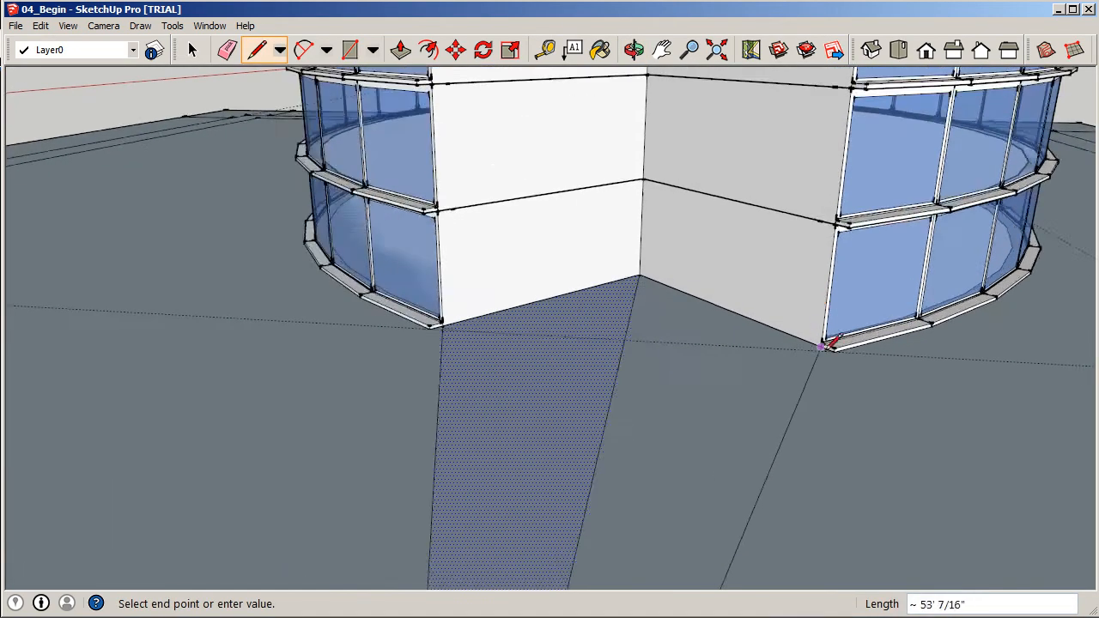
pyautogui.click(815, 338)
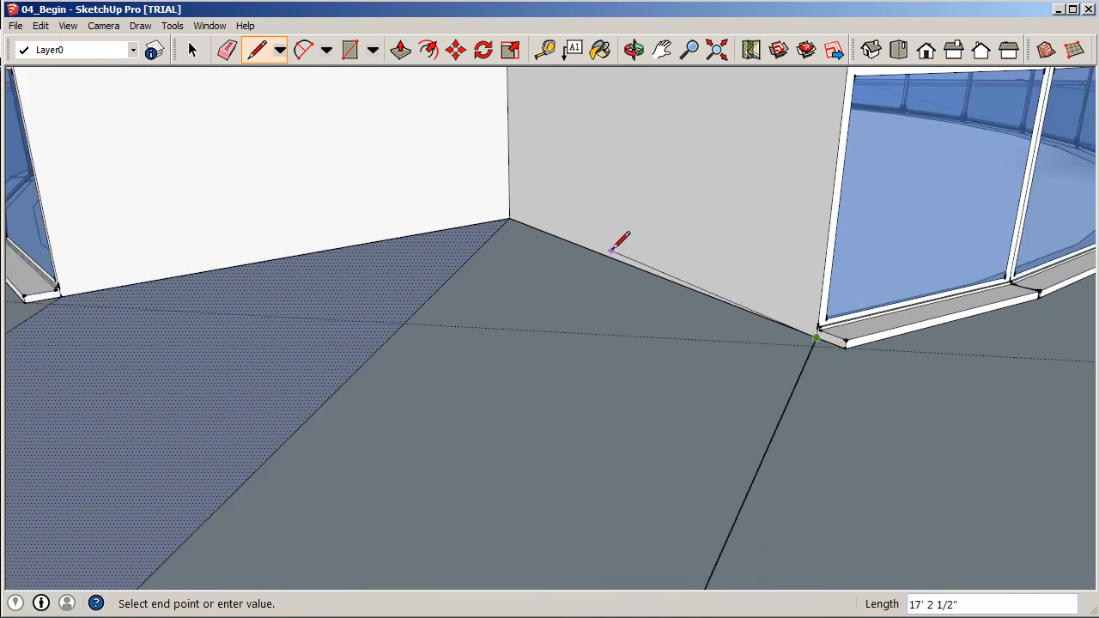
pyautogui.click(517, 217)
pyautogui.scroll(-5, 549, 219)
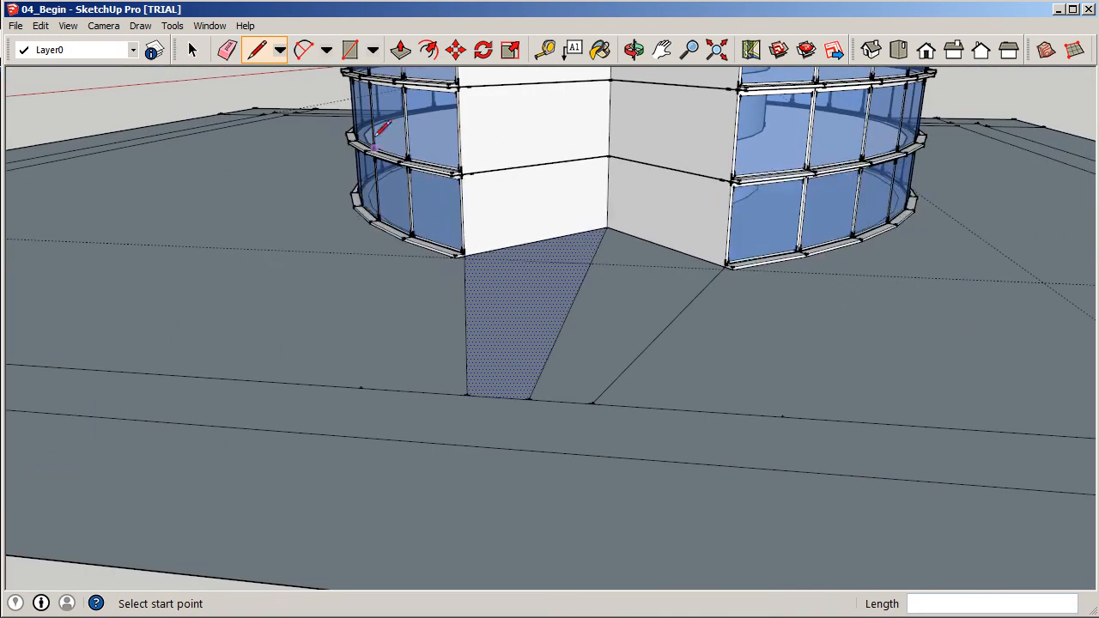
# - Erase the centre line running from the notch's inner corner to the inner square's front edge
pyautogui.click(192, 50)
pyautogui.click(566, 332)
pyautogui.rightClick(567, 328)
pyautogui.click(580, 349)
pyautogui.click(576, 375)
# - Erase the two stray marks on the inner square's front edge, one on each side of the walkway
pyautogui.scroll(-1, 706, 408)
pyautogui.moveTo(633, 393); pyautogui.dragTo(687, 386, button='middle')
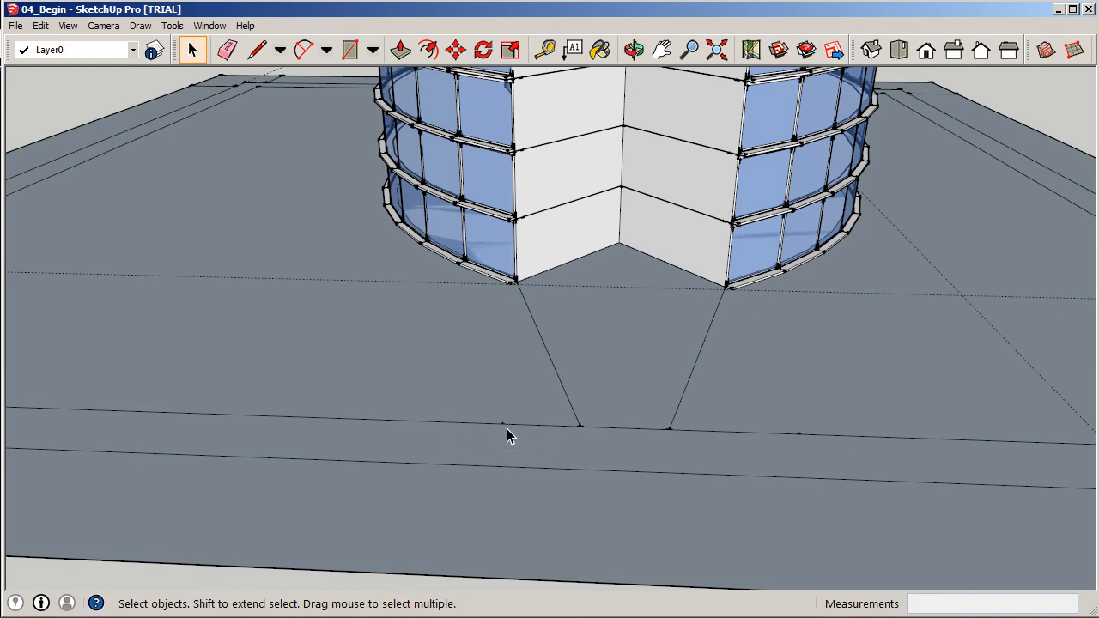
pyautogui.scroll(1, 504, 428)
pyautogui.rightClick(503, 425)
pyautogui.click(527, 450)
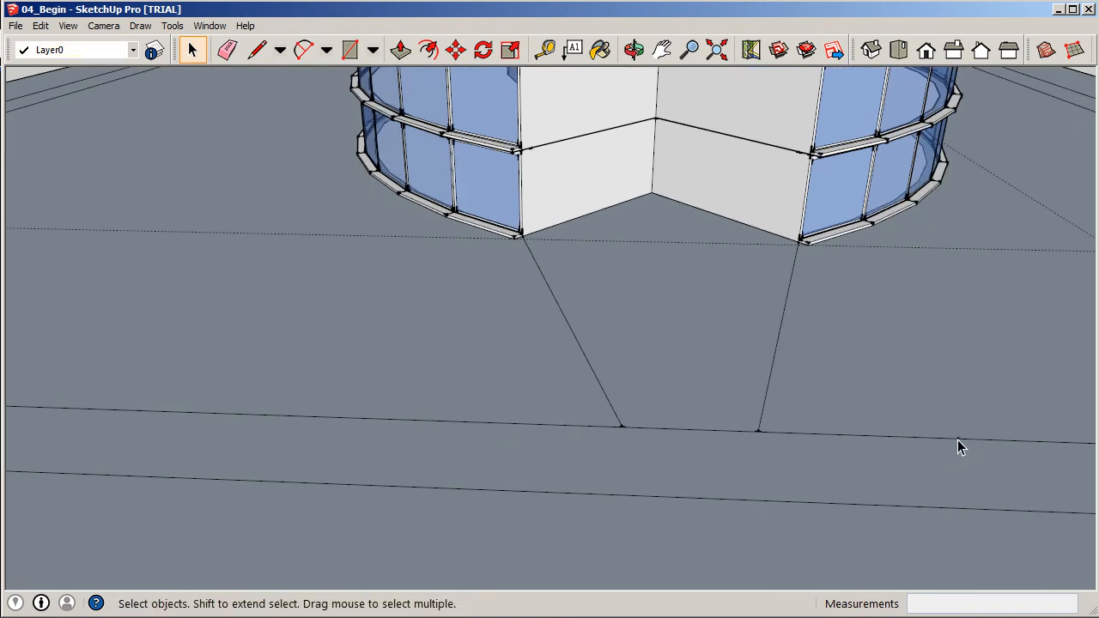
pyautogui.rightClick(959, 440)
pyautogui.click(984, 462)
# - Erase the short segment of the inner square's front edge between the two walkway edges so the walkway joins the border strip
pyautogui.scroll(-2, 694, 436)
pyautogui.scroll(-2, 694, 435)
pyautogui.moveTo(712, 427); pyautogui.dragTo(594, 391, button='middle')
pyautogui.scroll(-1, 606, 311)
pyautogui.scroll(-1, 606, 311)
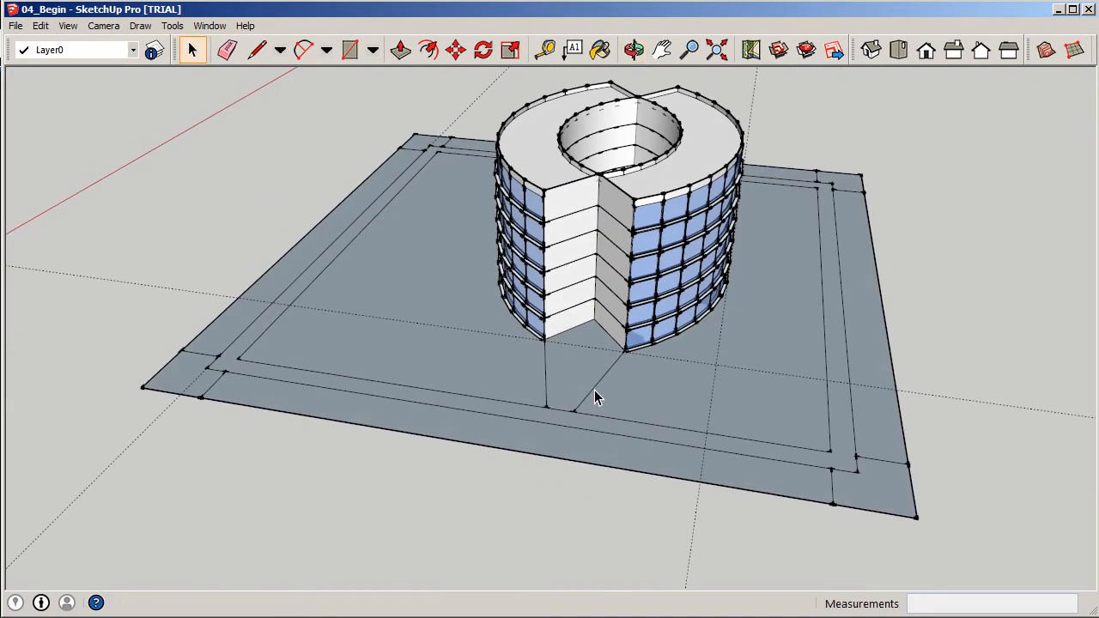
pyautogui.scroll(3, 554, 422)
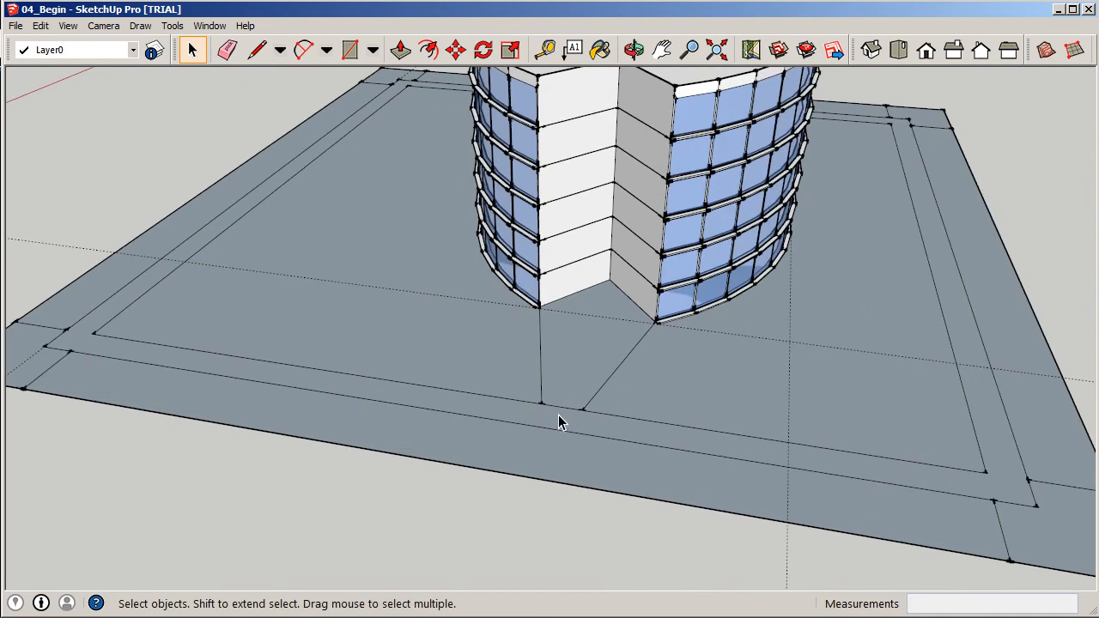
pyautogui.click(559, 412)
pyautogui.rightClick(560, 412)
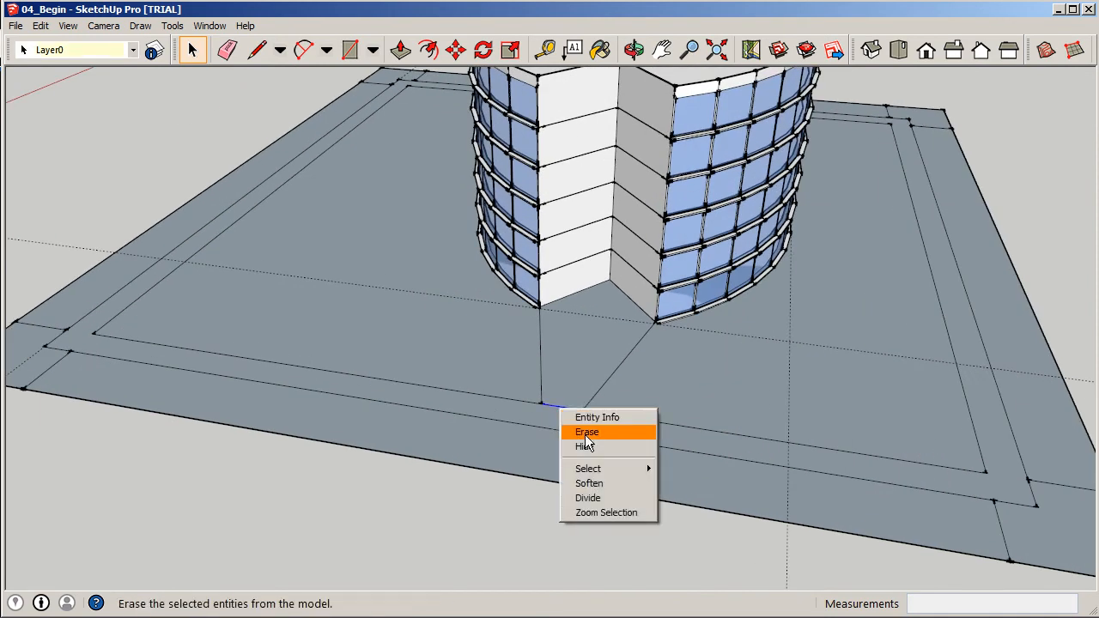
pyautogui.click(586, 434)
# - Select the whole building and move it back by 6", away from the site's front edge, using its right half's bottom front corner
pyautogui.scroll(-2, 533, 410)
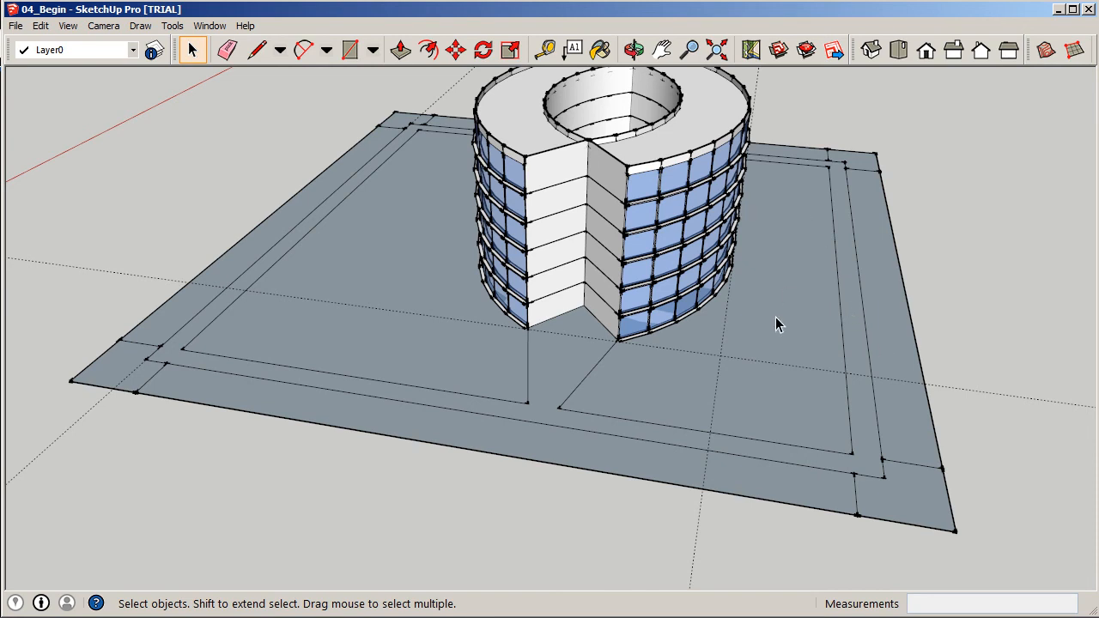
pyautogui.scroll(-2, 736, 386)
pyautogui.moveTo(736, 386); pyautogui.dragTo(670, 369, button='middle')
pyautogui.scroll(2, 634, 267)
pyautogui.click(635, 267)
pyautogui.moveTo(547, 284); pyautogui.dragTo(680, 320, button='middle')
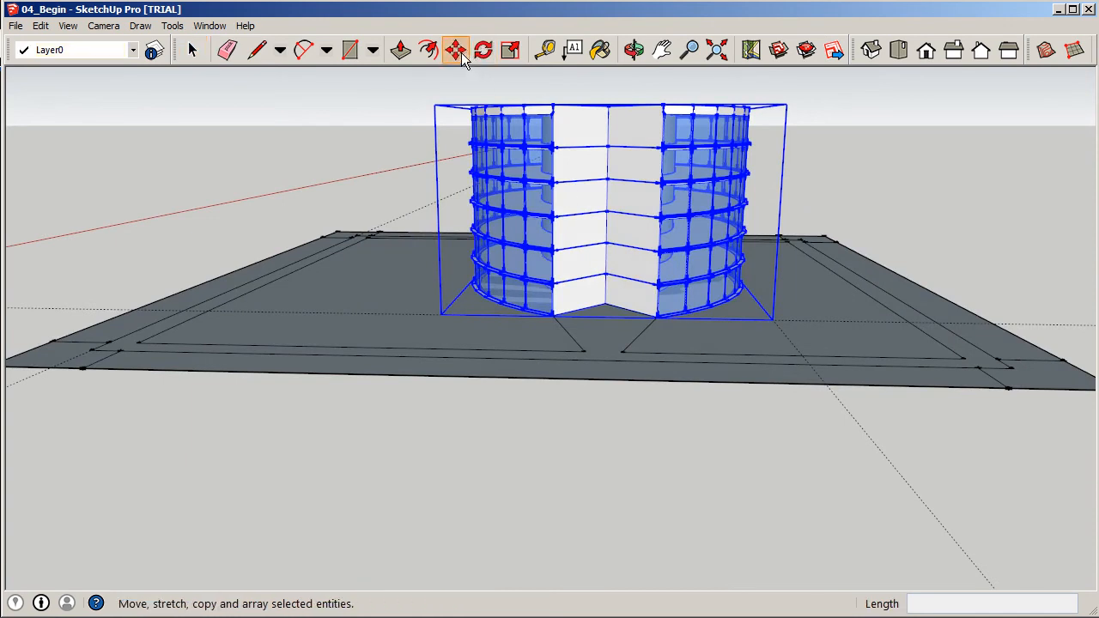
pyautogui.click(463, 58)
pyautogui.scroll(-2, 404, 440)
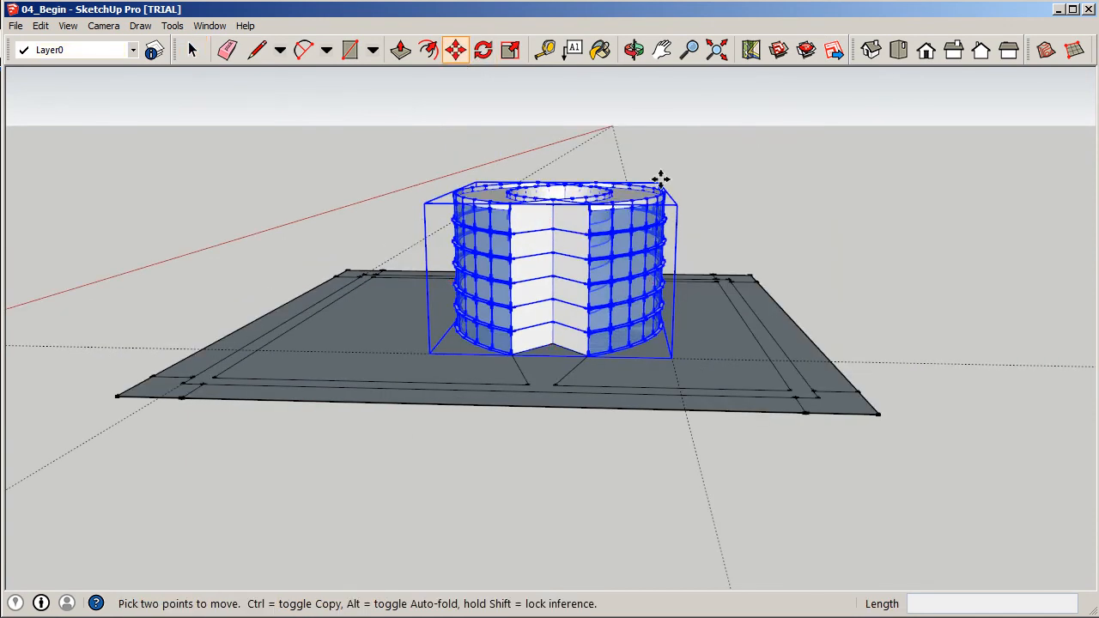
pyautogui.click(586, 352)
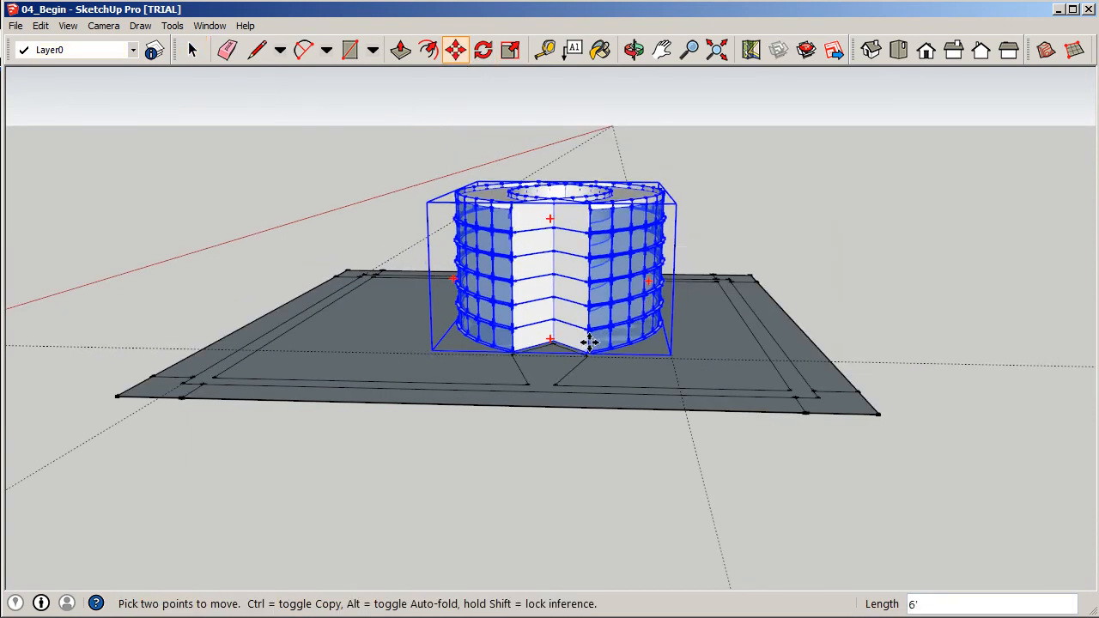
pyautogui.middleClick(579, 326)
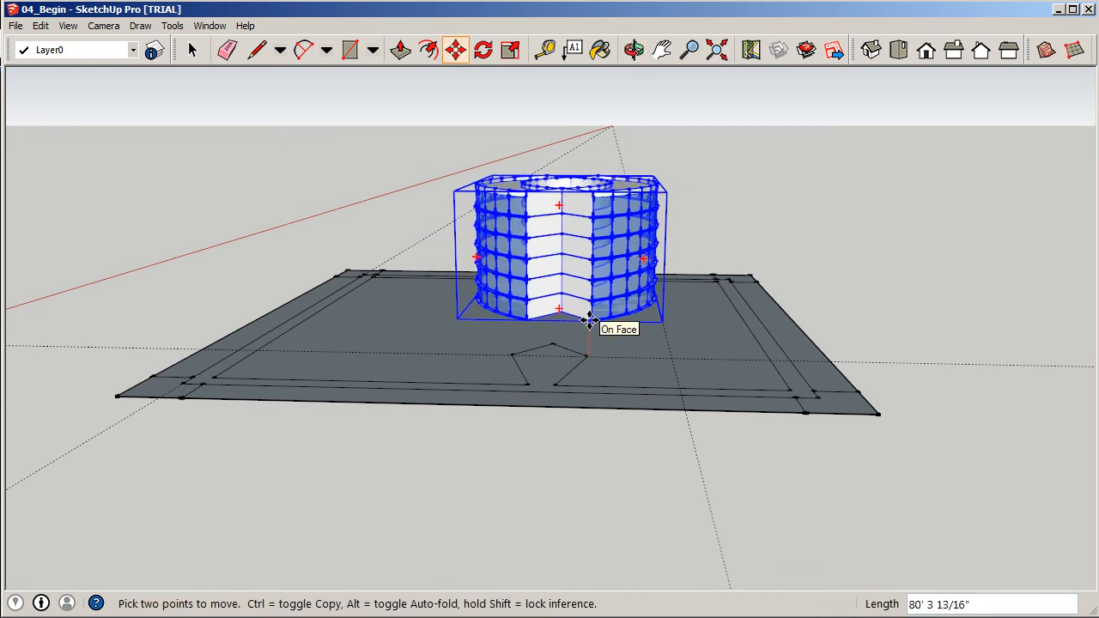
pyautogui.write('6')
pyautogui.press('Return')
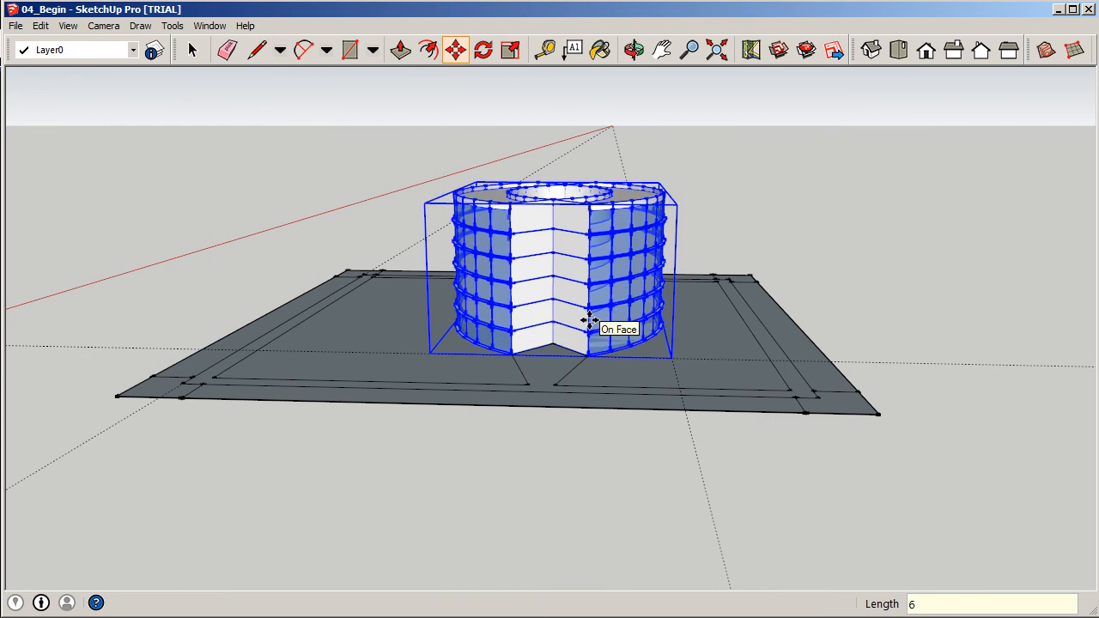
pyautogui.moveTo(719, 513); pyautogui.dragTo(636, 524, button='middle')
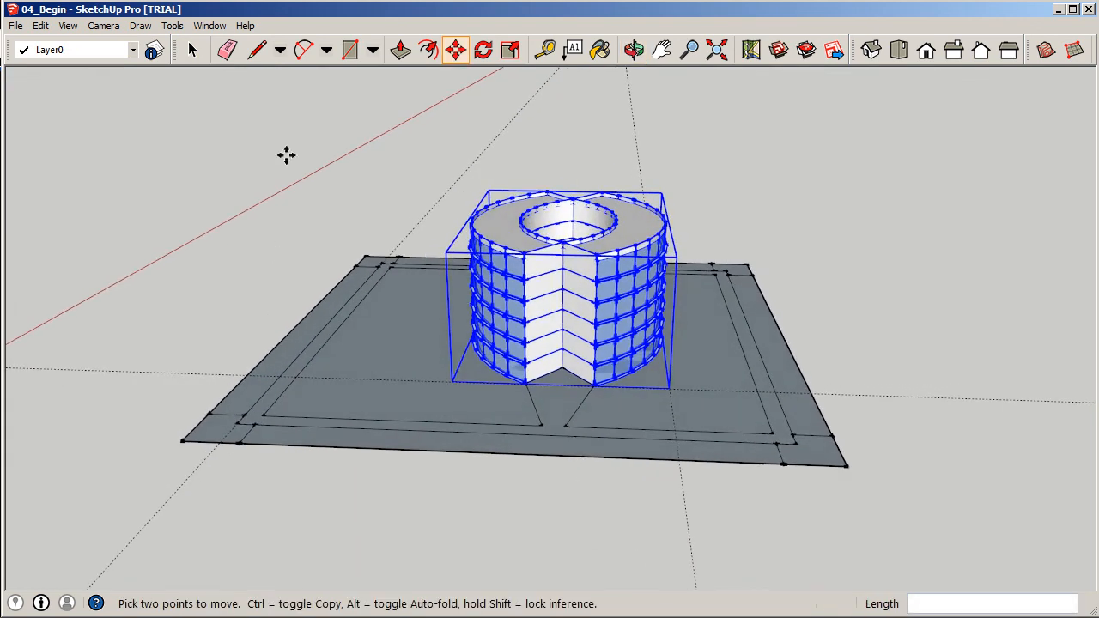
pyautogui.click(245, 260)
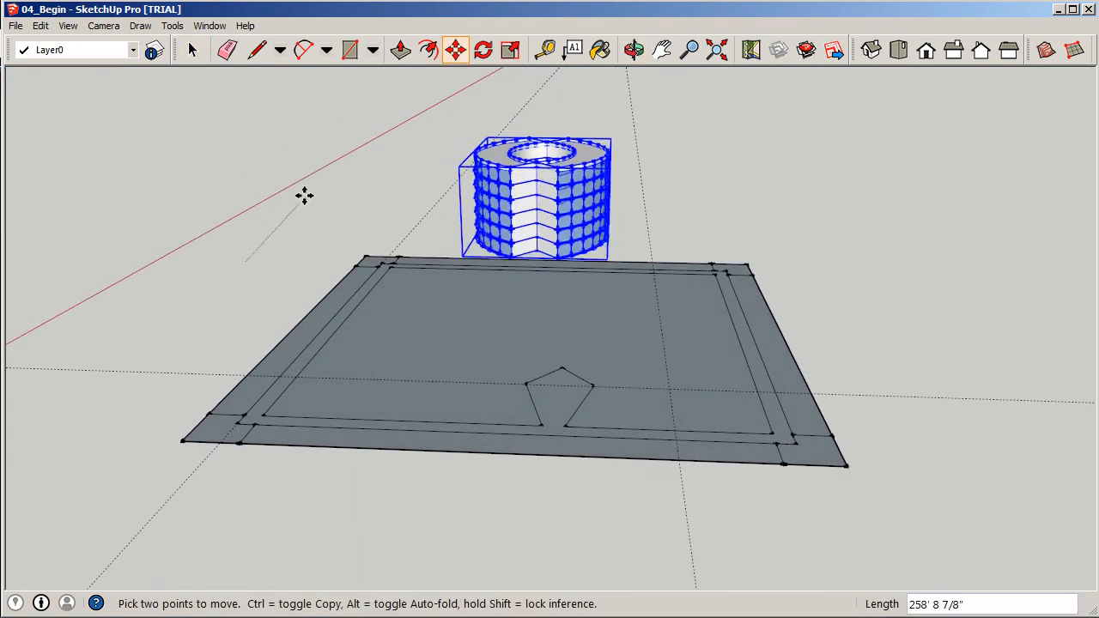
pyautogui.press('Escape')
# - Clear the building selection and push/pull the ground face inside the inner square, around the walkway, upward by 6"
pyautogui.click(192, 50)
pyautogui.click(345, 191)
pyautogui.moveTo(545, 393)
pyautogui.mouseDown(button='middle')
pyautogui.moveTo(522, 380)
pyautogui.moveTo(550, 412)
pyautogui.mouseUp(button='middle')
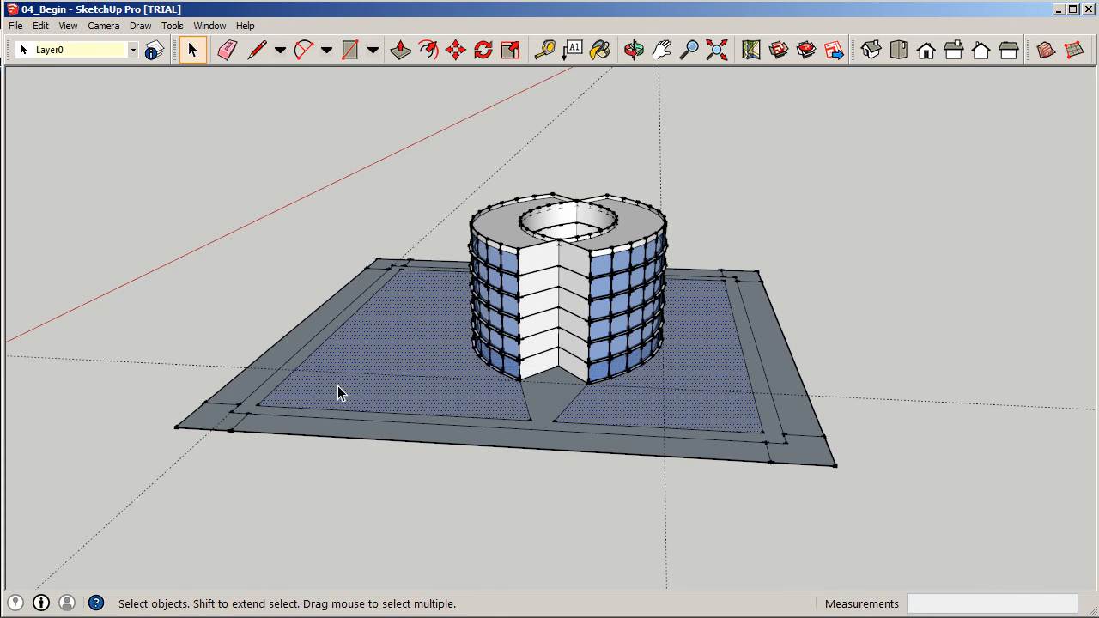
pyautogui.click(400, 50)
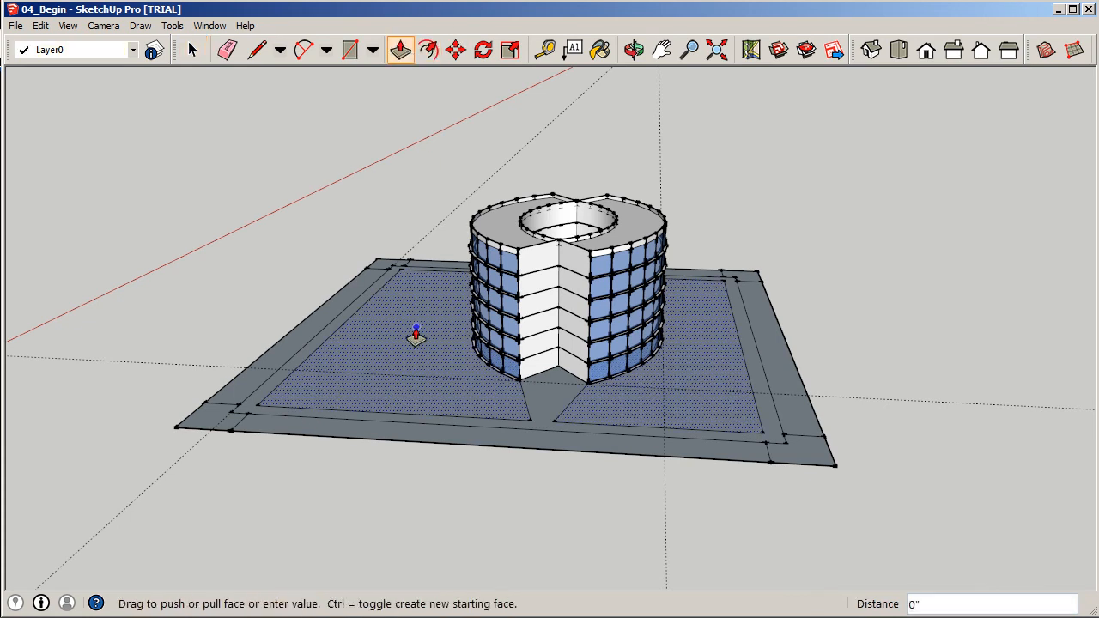
pyautogui.moveTo(416, 337); pyautogui.dragTo(414, 327)
pyautogui.write('6')
pyautogui.press('Return')
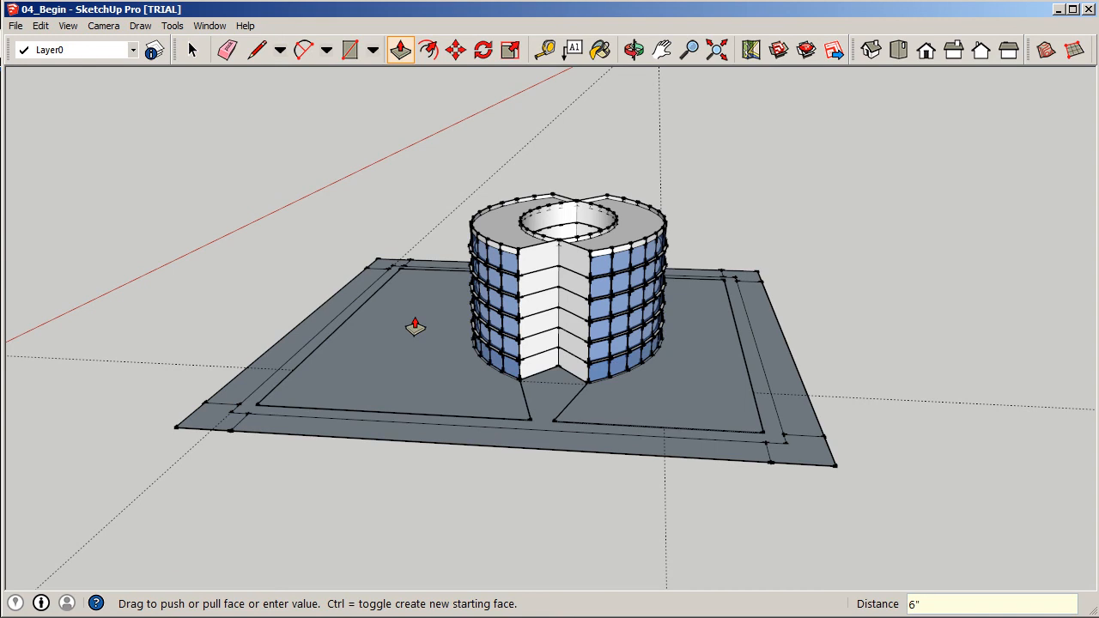
# - Push/pull the walkway face, including its connected strip around the lawns, upward by 6"
pyautogui.scroll(3, 245, 416)
pyautogui.moveTo(248, 413); pyautogui.dragTo(252, 396)
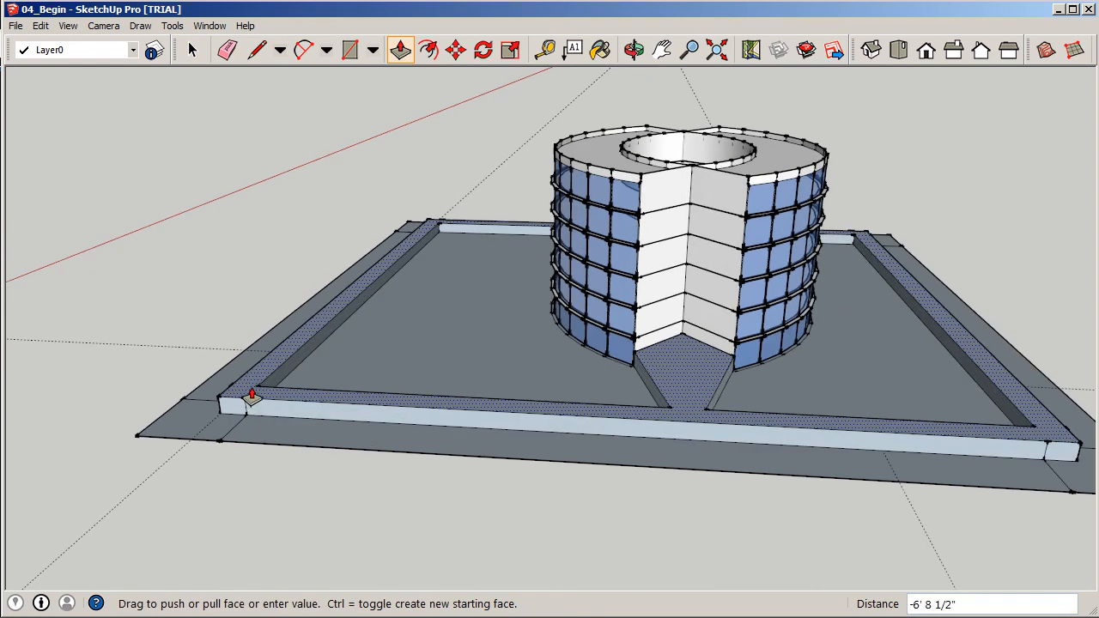
pyautogui.write('6')
pyautogui.press('Return')
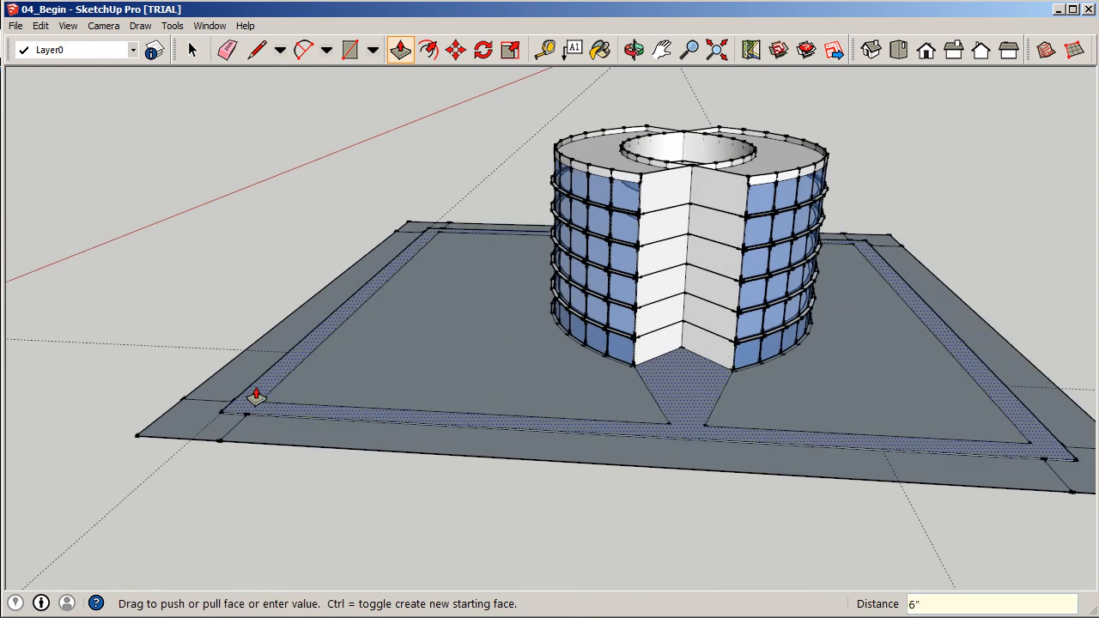
# - Push/pull the two front corner squares of the site's outer border upward by 6"
pyautogui.scroll(1, 187, 440)
pyautogui.moveTo(186, 438); pyautogui.dragTo(180, 415)
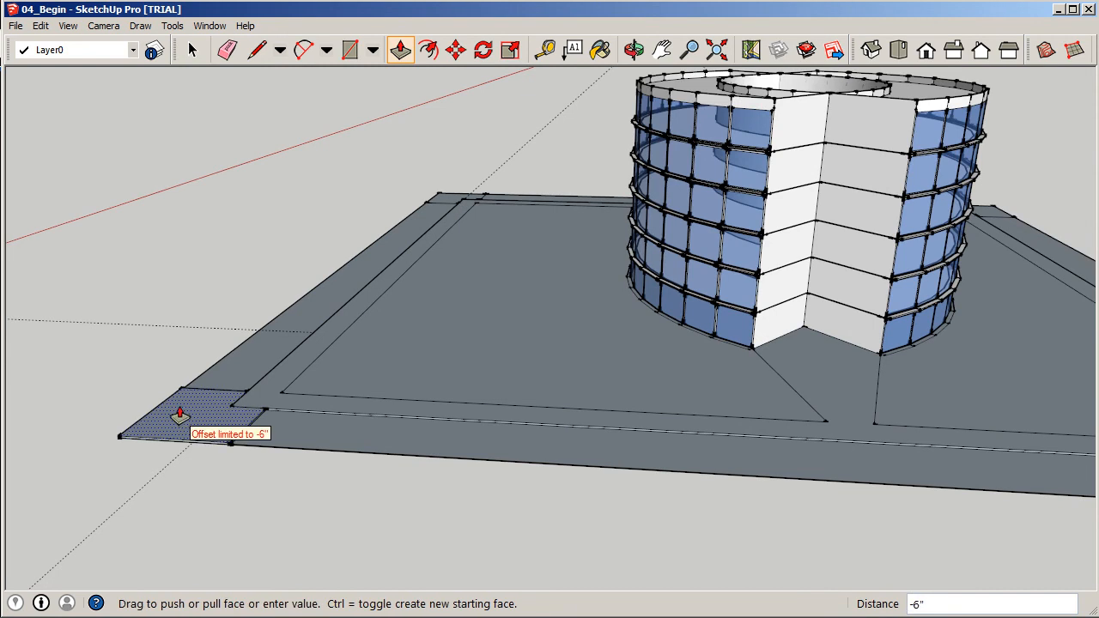
pyautogui.write('6')
pyautogui.press('Return')
pyautogui.scroll(-3, 156, 422)
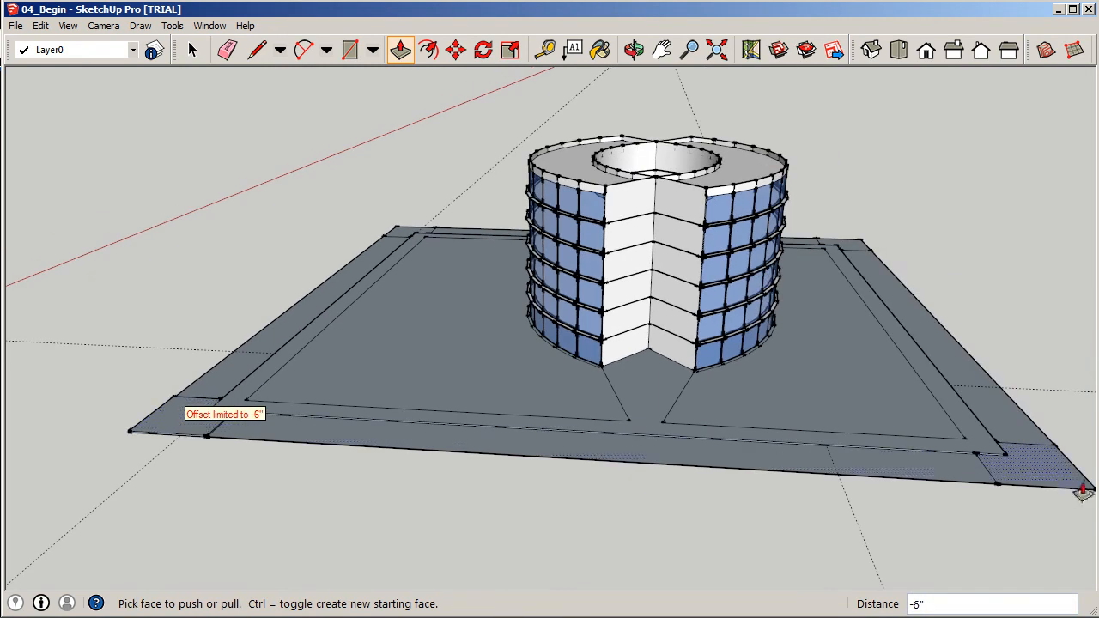
pyautogui.click(1041, 481)
pyautogui.moveTo(1041, 481); pyautogui.dragTo(1040, 462)
pyautogui.click(1040, 462)
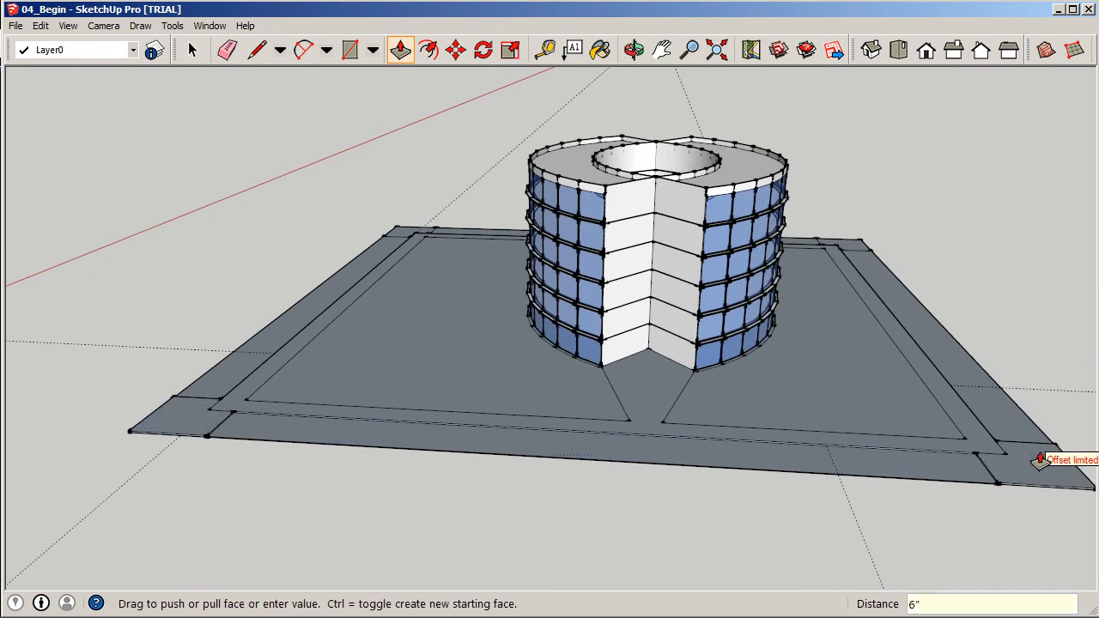
# - Push/pull the two back corner squares of the site's outer border upward by 6", starting with the right one
pyautogui.moveTo(888, 515); pyautogui.dragTo(519, 483, button='middle')
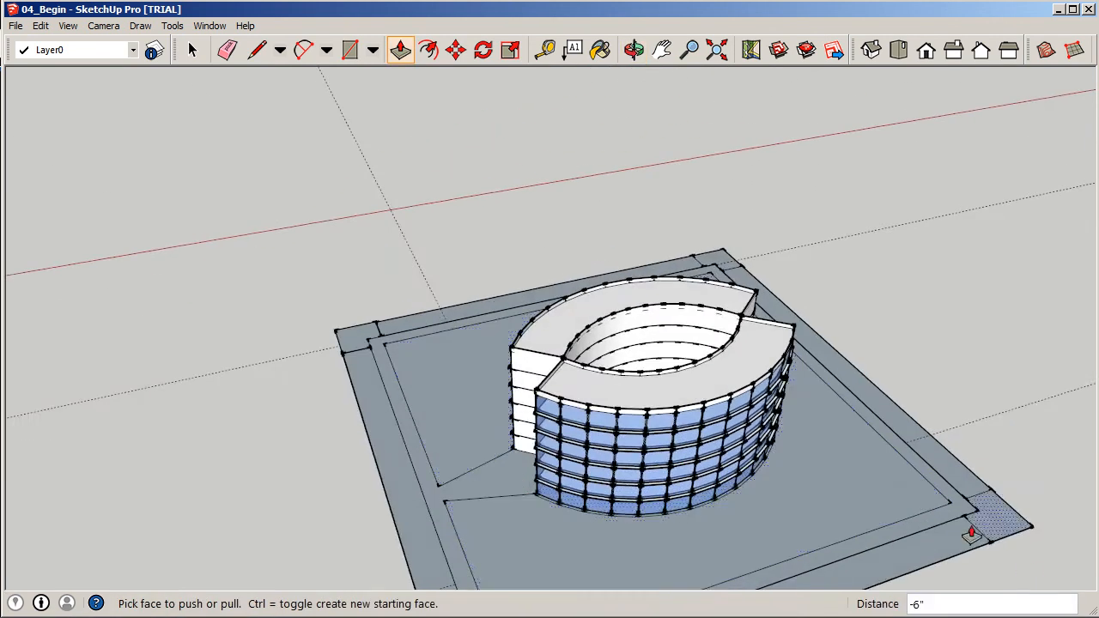
pyautogui.scroll(2, 1020, 528)
pyautogui.click(1021, 520)
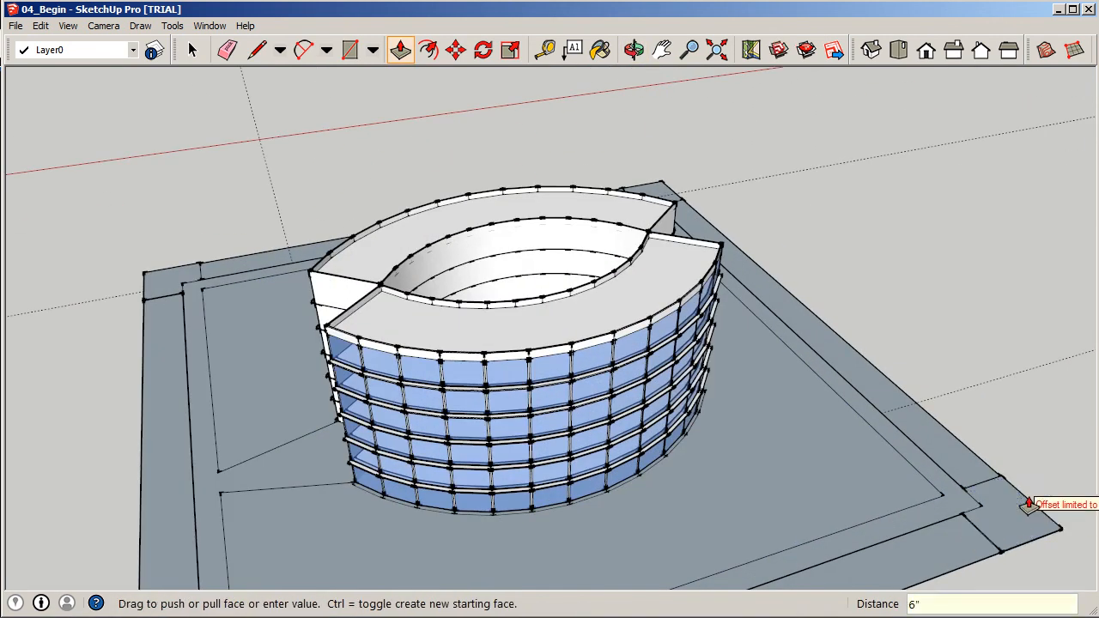
pyautogui.click(1005, 492)
pyautogui.scroll(-3, 1002, 494)
pyautogui.moveTo(487, 589); pyautogui.dragTo(962, 486, button='middle')
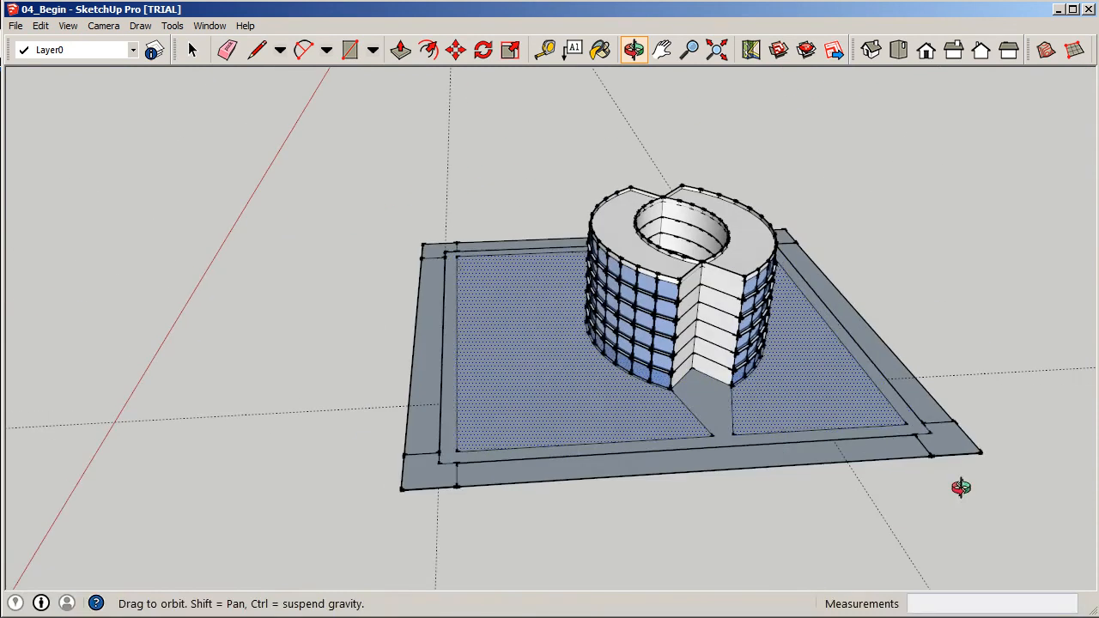
pyautogui.scroll(3, 429, 263)
pyautogui.click(421, 262)
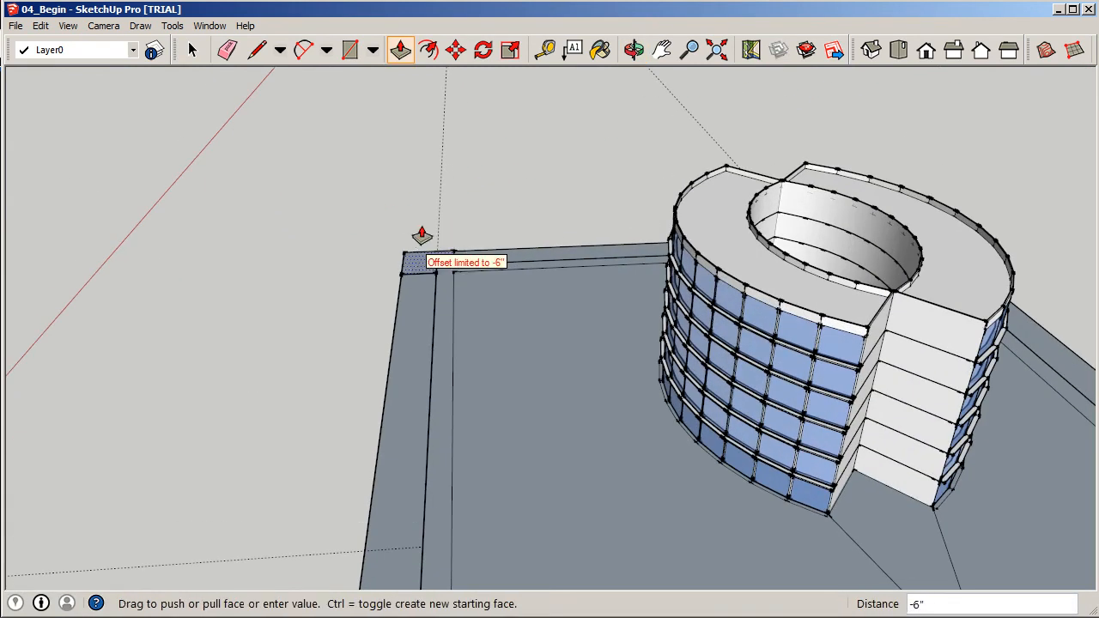
pyautogui.click(430, 230)
# - Leave Push/Pull and examine the raised walkway, lawns and border corners up close and from the front of the site
pyautogui.scroll(-3, 294, 270)
pyautogui.moveTo(294, 270); pyautogui.dragTo(584, 422, button='middle')
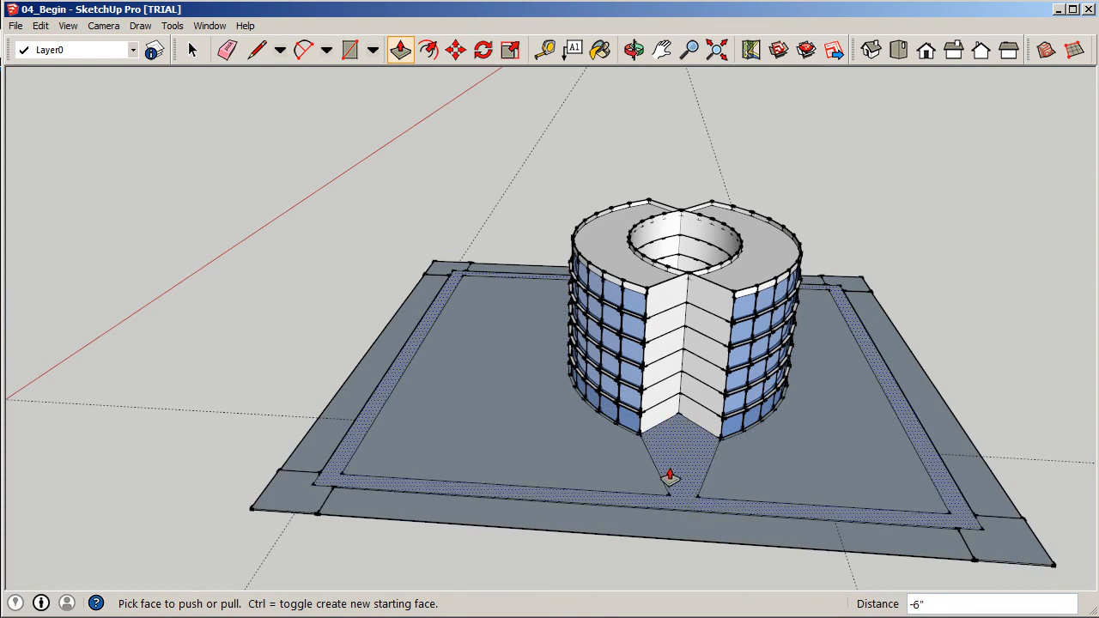
pyautogui.press('space')
pyautogui.scroll(3, 435, 508)
pyautogui.moveTo(434, 508); pyautogui.dragTo(316, 493, button='middle')
pyautogui.scroll(4, 267, 479)
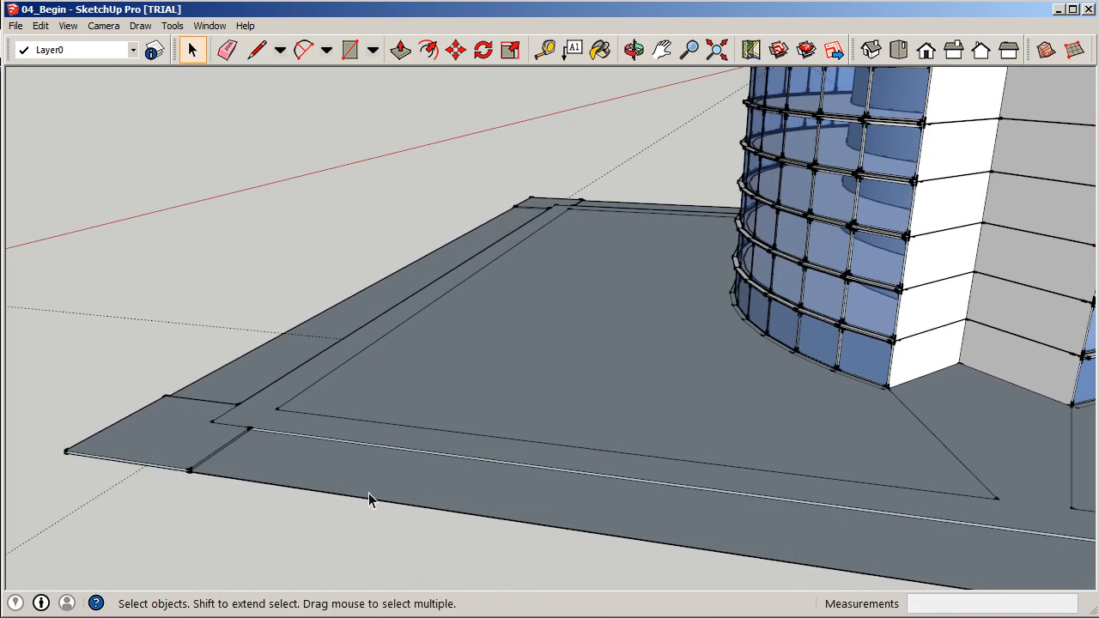
pyautogui.scroll(-5, 212, 469)
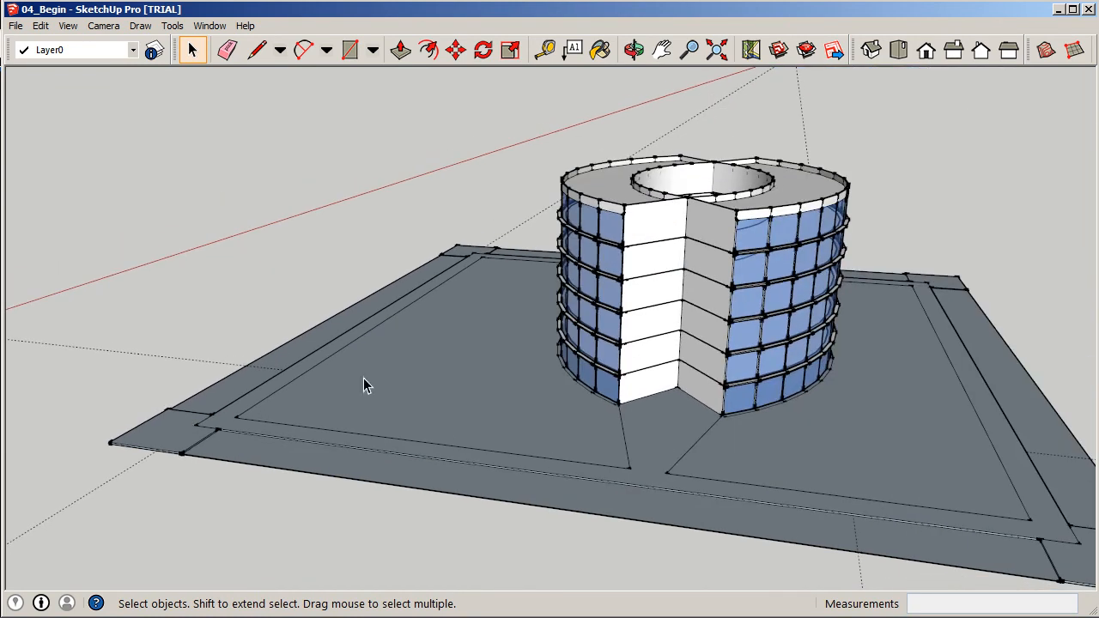
pyautogui.scroll(-2, 541, 453)
pyautogui.moveTo(741, 496); pyautogui.dragTo(866, 421, button='middle')
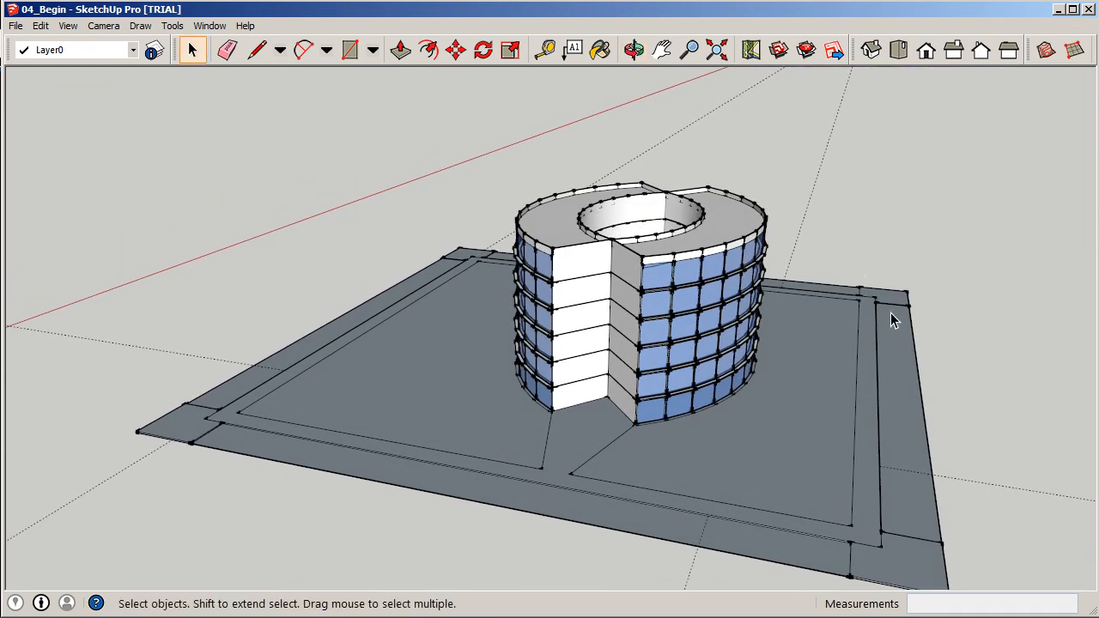